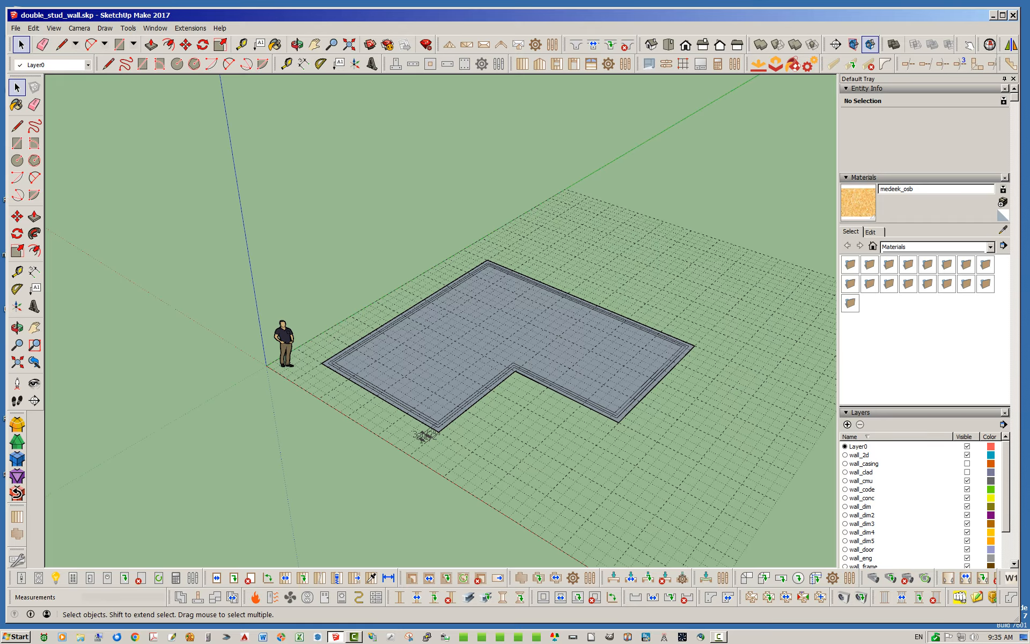
Step: Examine the L-shaped slab outline, its inset wall guide lines and the offset dimensions at the front corner
{"action": "middle_click_drag", "start_coordinate": [422, 434], "coordinate": [452, 436]}
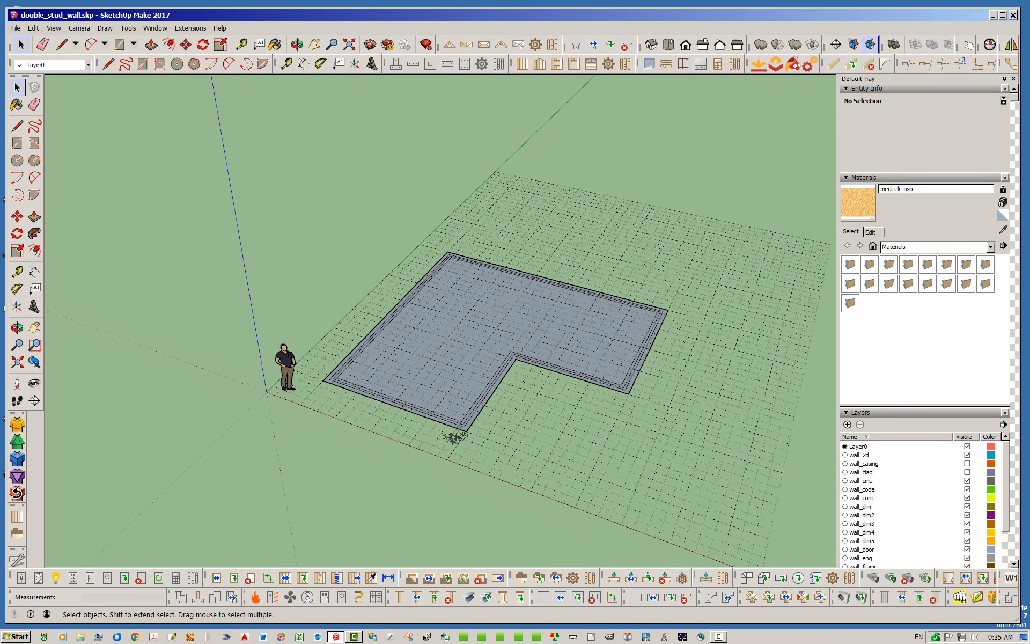
{"action": "middle_click_drag", "start_coordinate": [454, 438], "coordinate": [429, 434]}
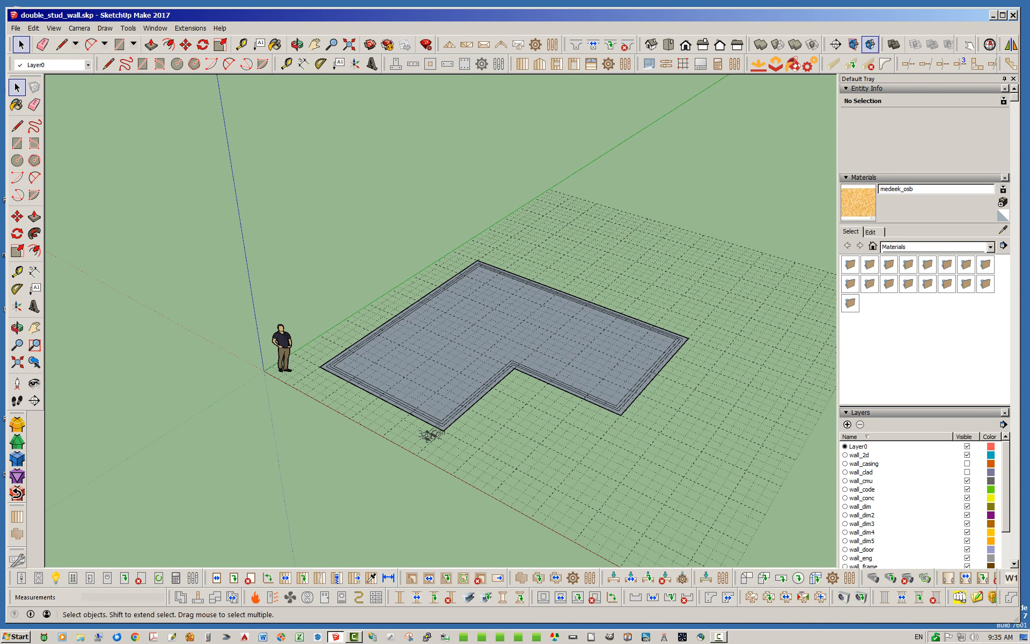
{"action": "scroll", "coordinate": [428, 435], "scroll_direction": "up", "scroll_amount": 2}
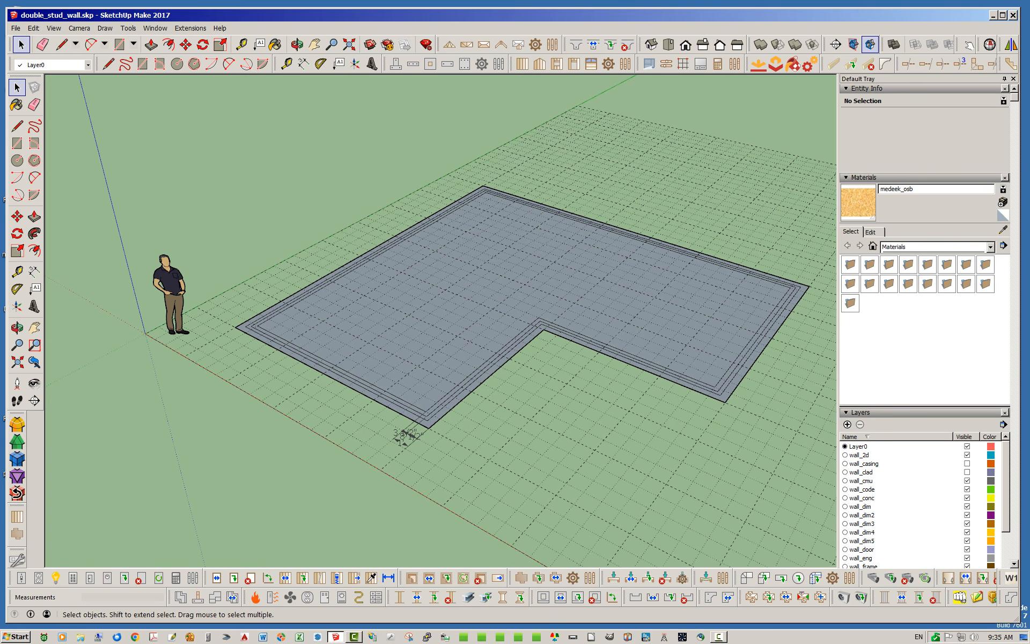
{"action": "scroll", "coordinate": [429, 432], "scroll_direction": "up", "scroll_amount": 1}
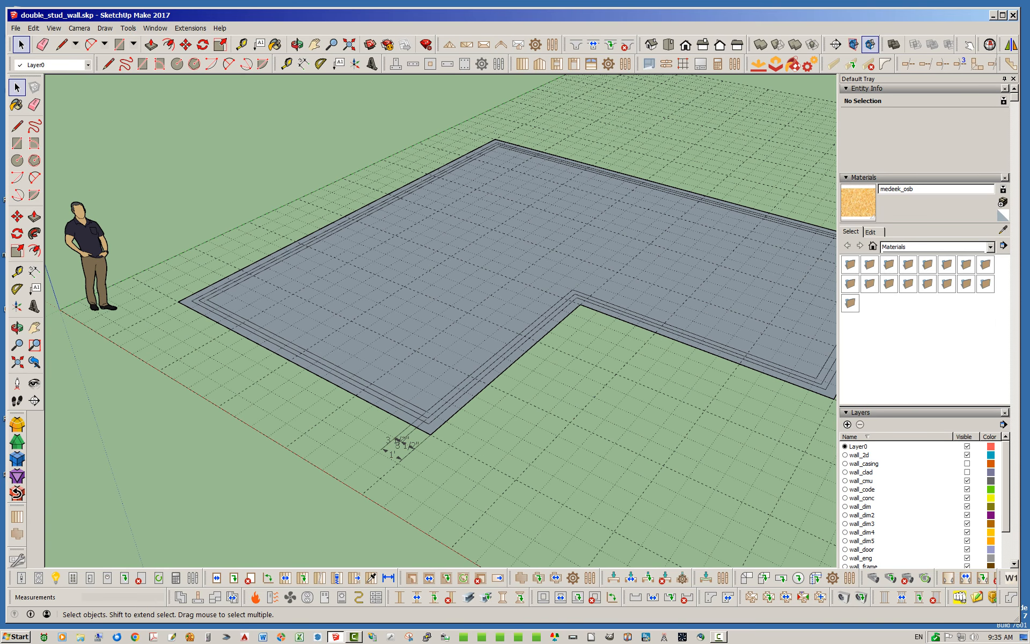
{"action": "scroll", "coordinate": [171, 413], "scroll_direction": "down", "scroll_amount": 2}
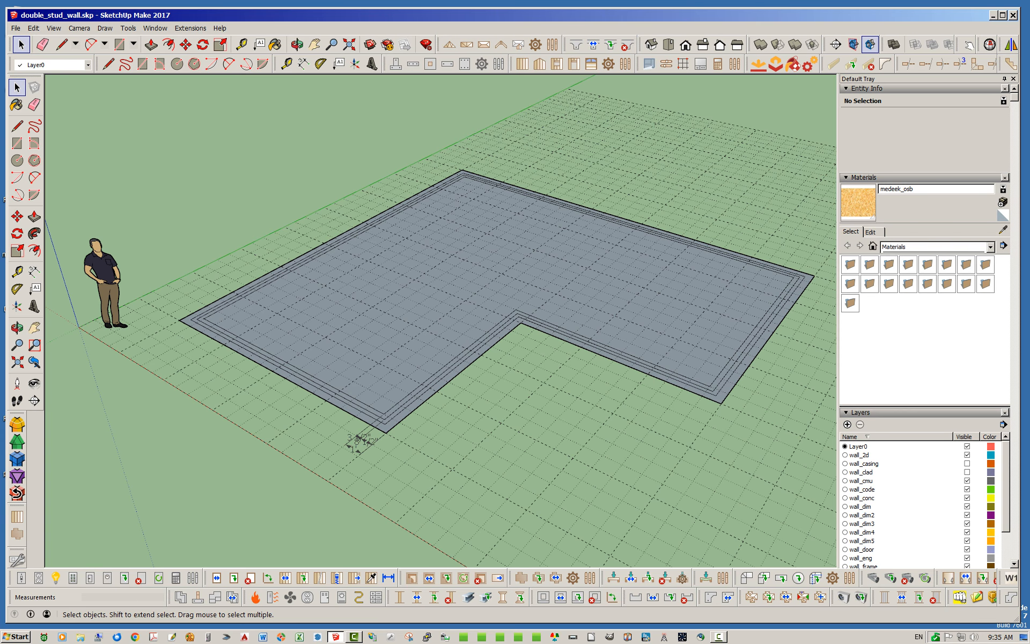
{"action": "scroll", "coordinate": [387, 432], "scroll_direction": "up", "scroll_amount": 1}
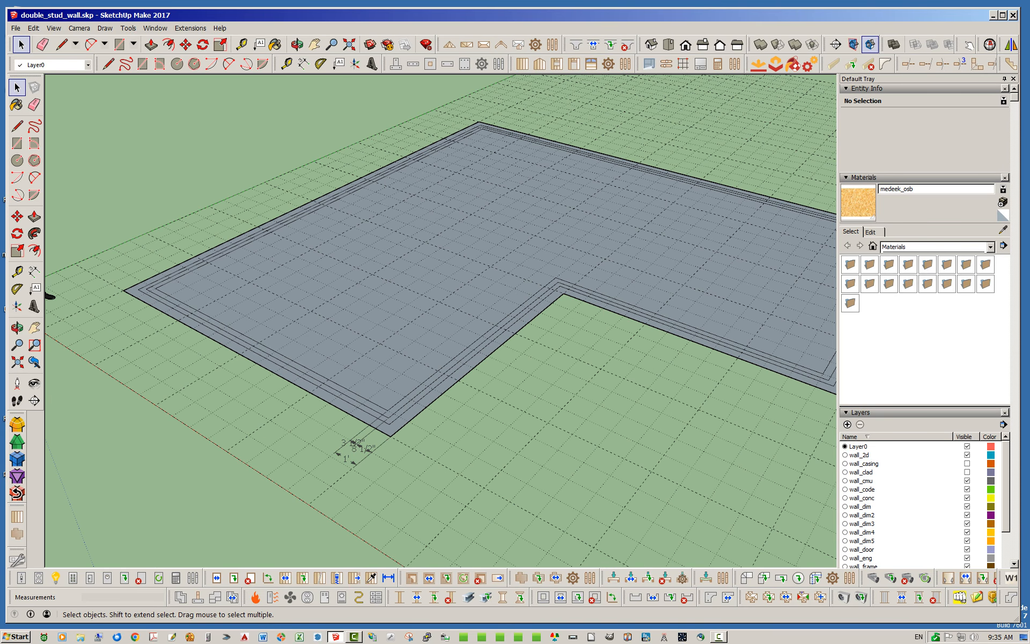
{"action": "left_click", "coordinate": [356, 444]}
{"action": "left_click", "coordinate": [311, 461]}
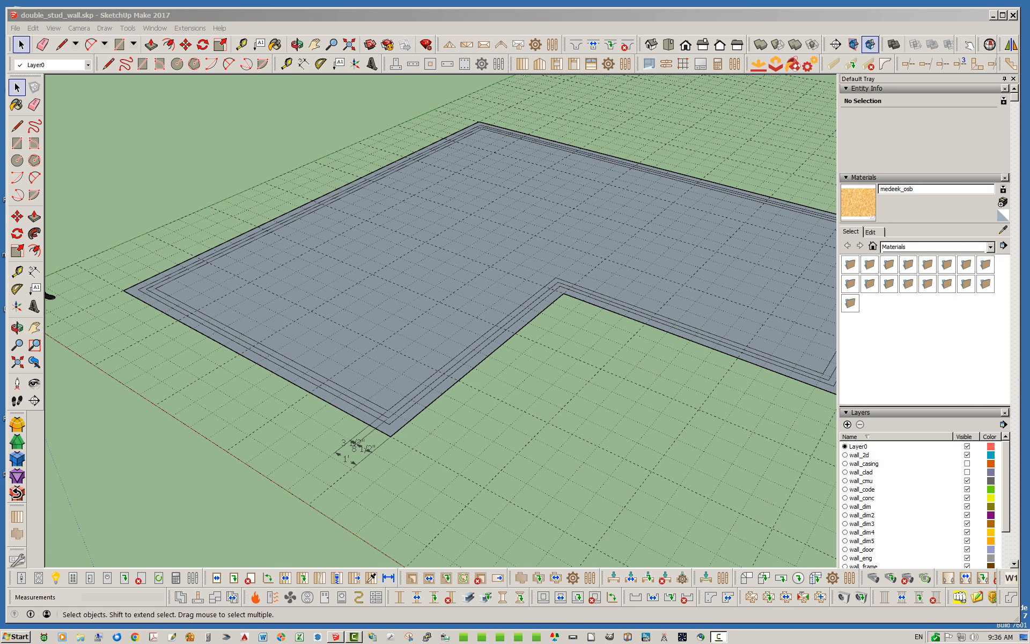
{"action": "scroll", "coordinate": [373, 402], "scroll_direction": "up", "scroll_amount": 5}
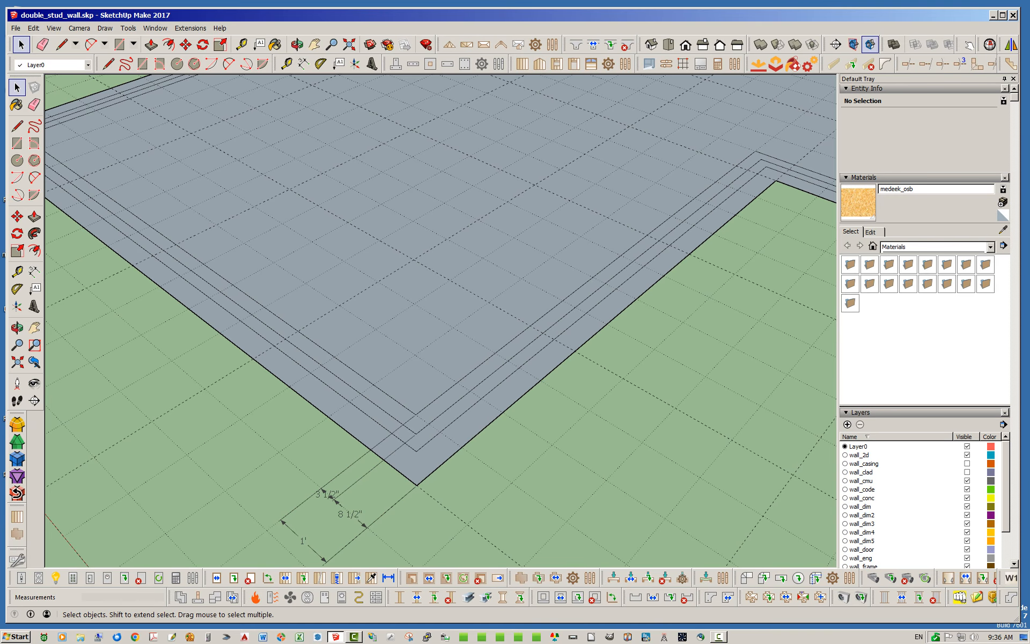
{"action": "scroll", "coordinate": [403, 393], "scroll_direction": "up", "scroll_amount": 2}
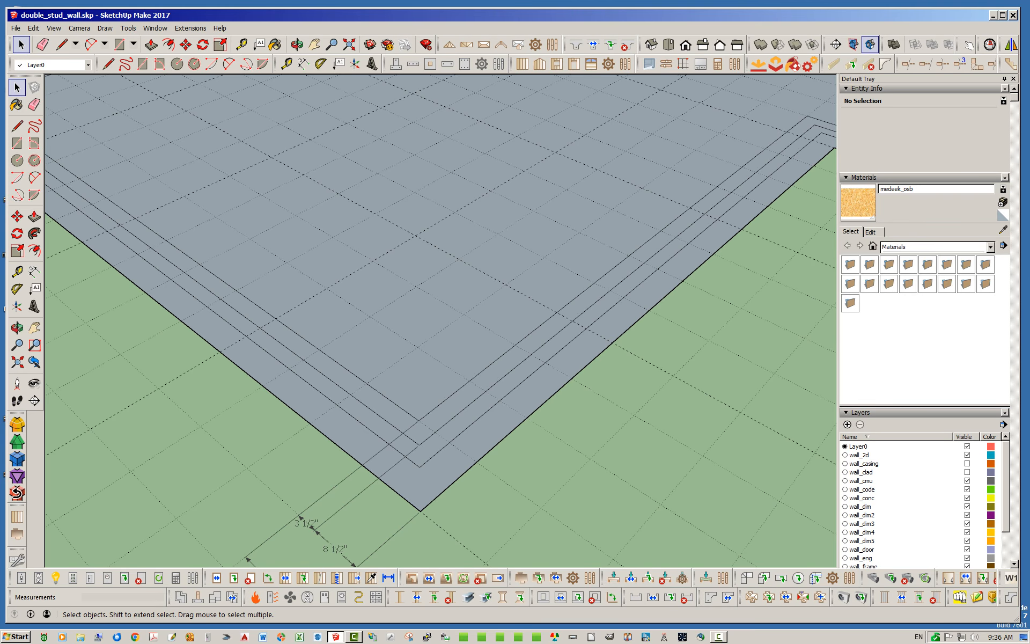
{"action": "scroll", "coordinate": [397, 418], "scroll_direction": "down", "scroll_amount": 2}
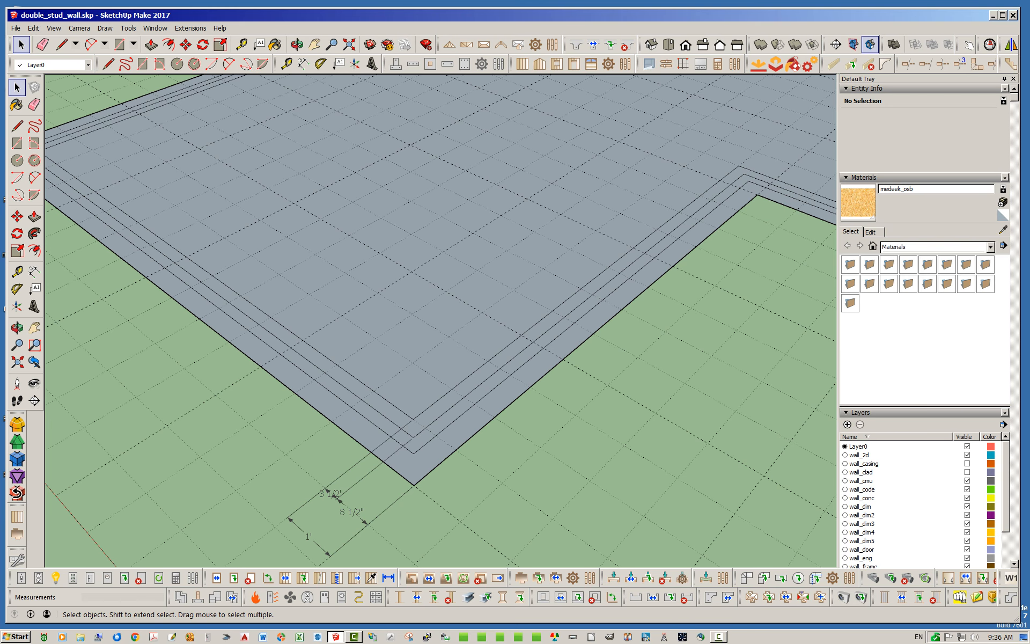
{"action": "mouse_move", "coordinate": [408, 387]}
{"action": "middle_mouse_down"}
{"action": "mouse_move", "coordinate": [437, 389]}
{"action": "mouse_move", "coordinate": [507, 359]}
{"action": "mouse_move", "coordinate": [397, 378]}
{"action": "middle_mouse_up"}
{"action": "middle_click_drag", "start_coordinate": [328, 453], "coordinate": [303, 487]}
{"action": "scroll", "coordinate": [301, 490], "scroll_direction": "down", "scroll_amount": 5}
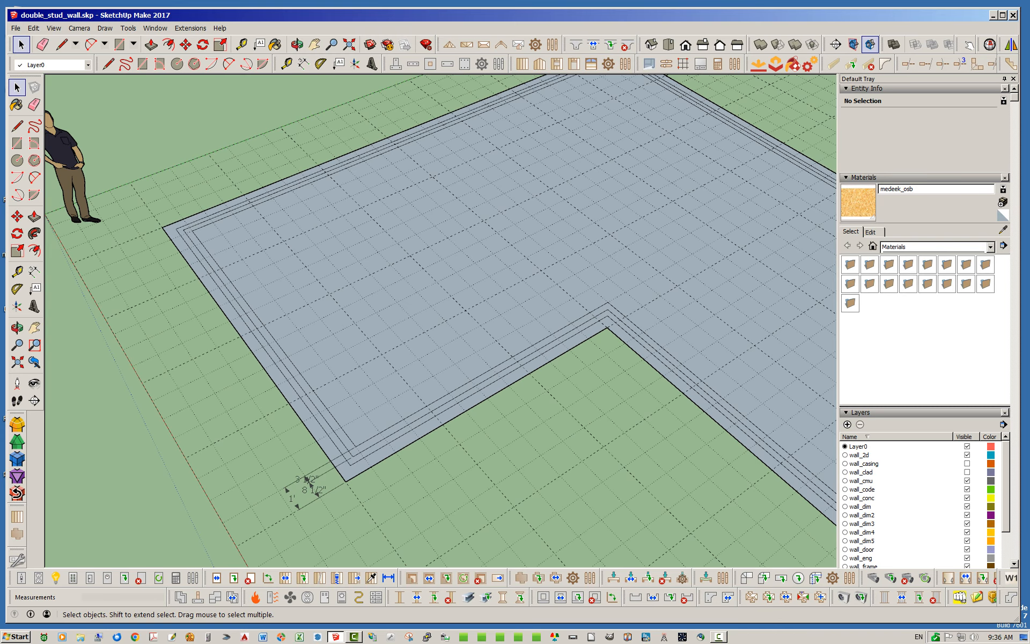
{"action": "scroll", "coordinate": [305, 483], "scroll_direction": "up", "scroll_amount": 2}
{"action": "middle_click_drag", "start_coordinate": [311, 506], "coordinate": [355, 516]}
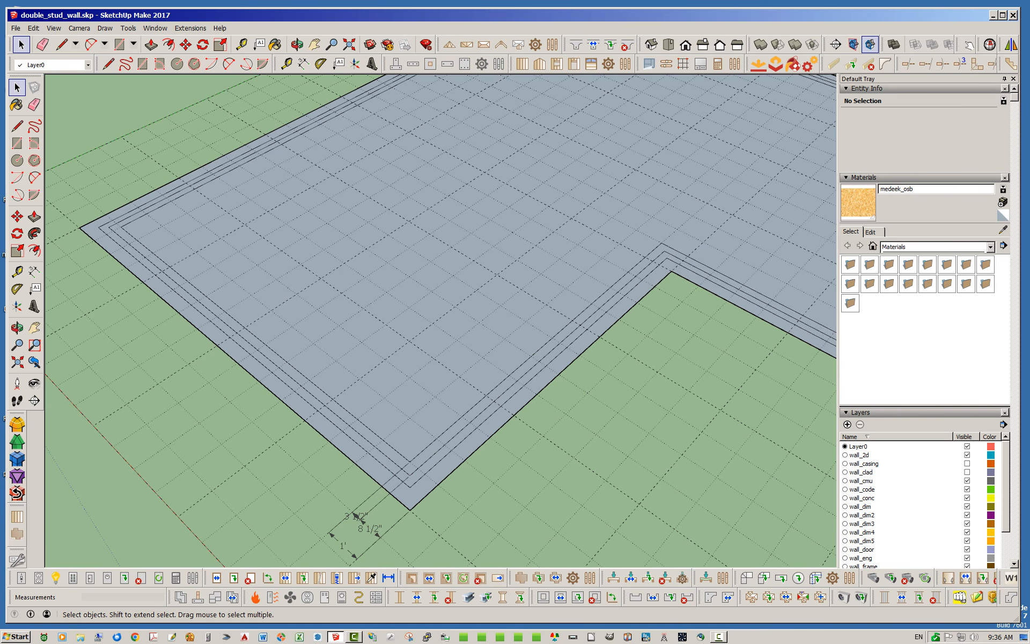
{"action": "scroll", "coordinate": [388, 454], "scroll_direction": "down", "scroll_amount": 3}
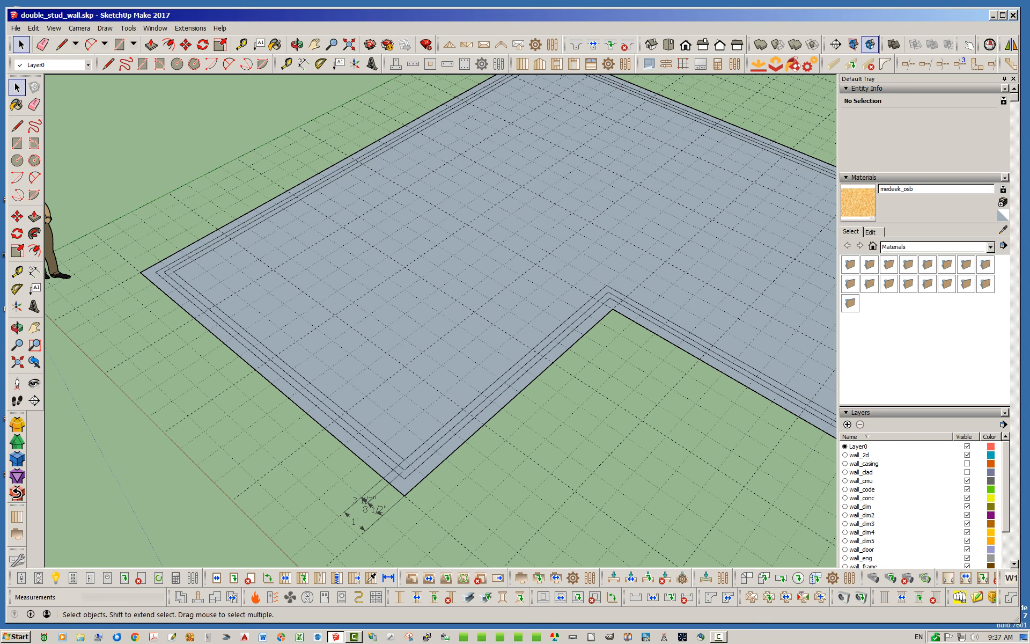
Step: Start a rectangular wall assembly and set its stud size to 2x4
{"action": "left_click", "coordinate": [522, 64]}
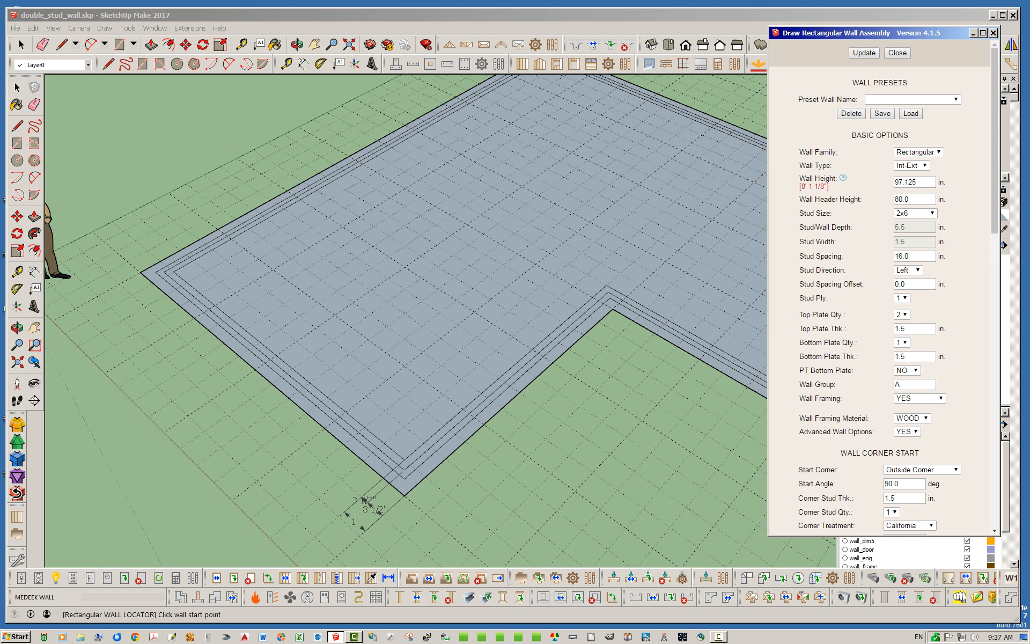
{"action": "left_click", "coordinate": [914, 213]}
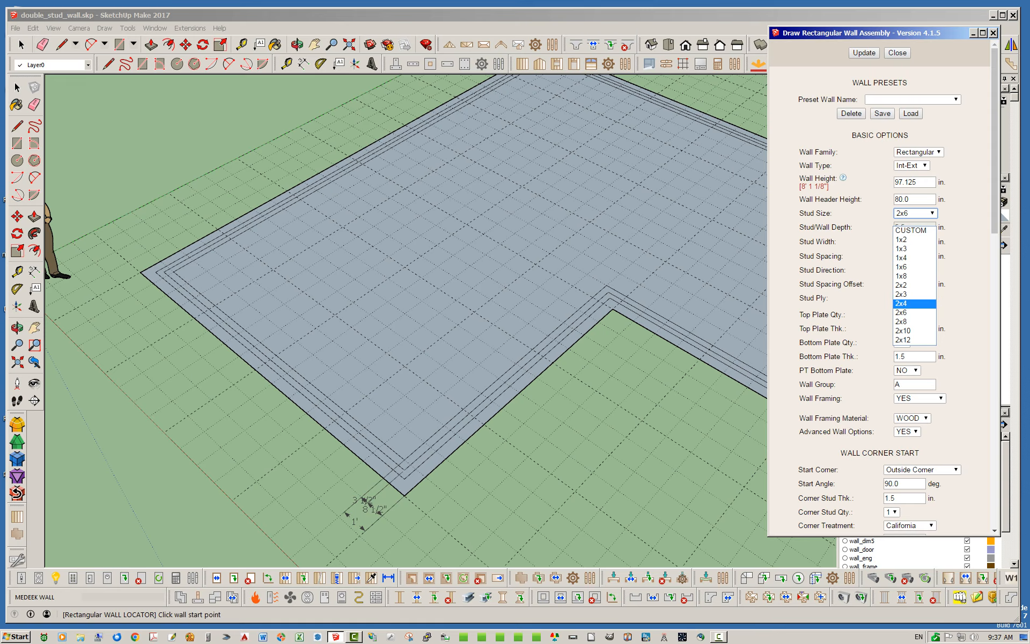
{"action": "key", "text": "Return"}
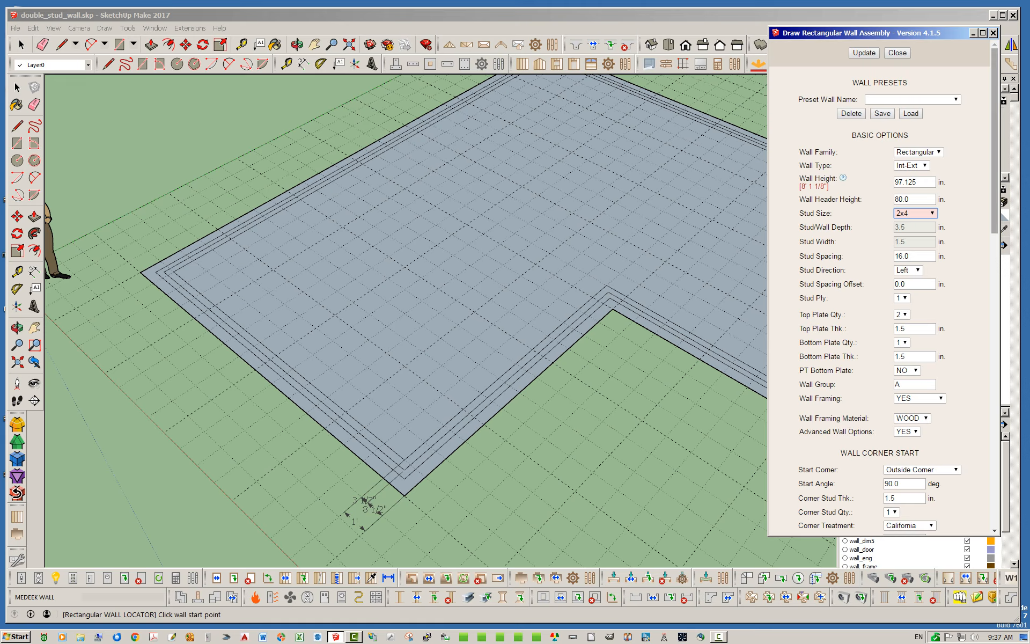
Step: Set Wall Sheathing and Wall Cladding to NO in the advanced options and update the wall settings
{"action": "scroll", "coordinate": [880, 301], "scroll_direction": "down", "scroll_amount": 5}
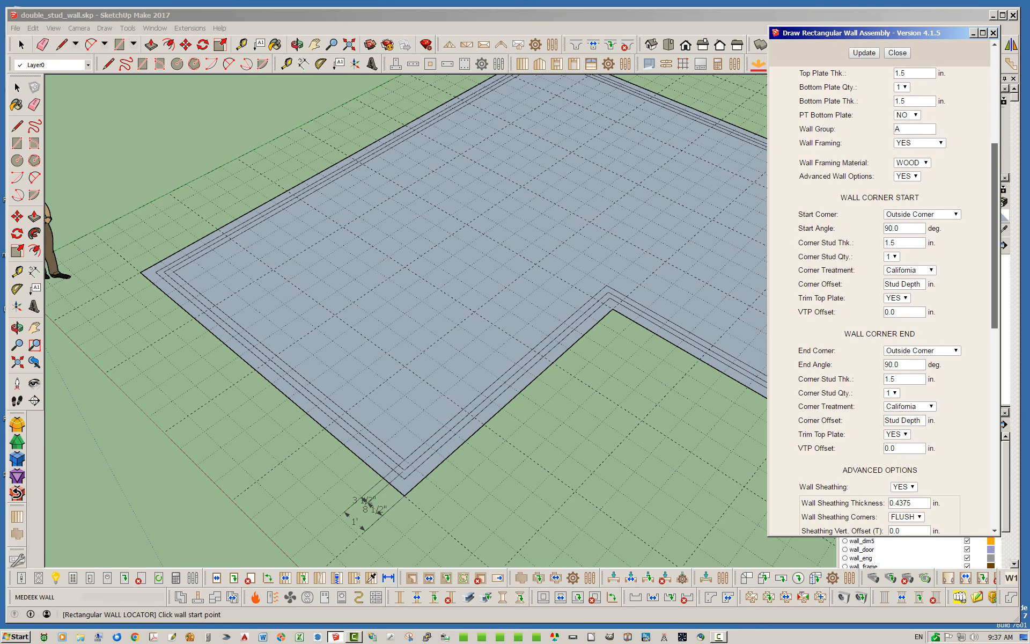
{"action": "scroll", "coordinate": [880, 300], "scroll_direction": "down", "scroll_amount": 5}
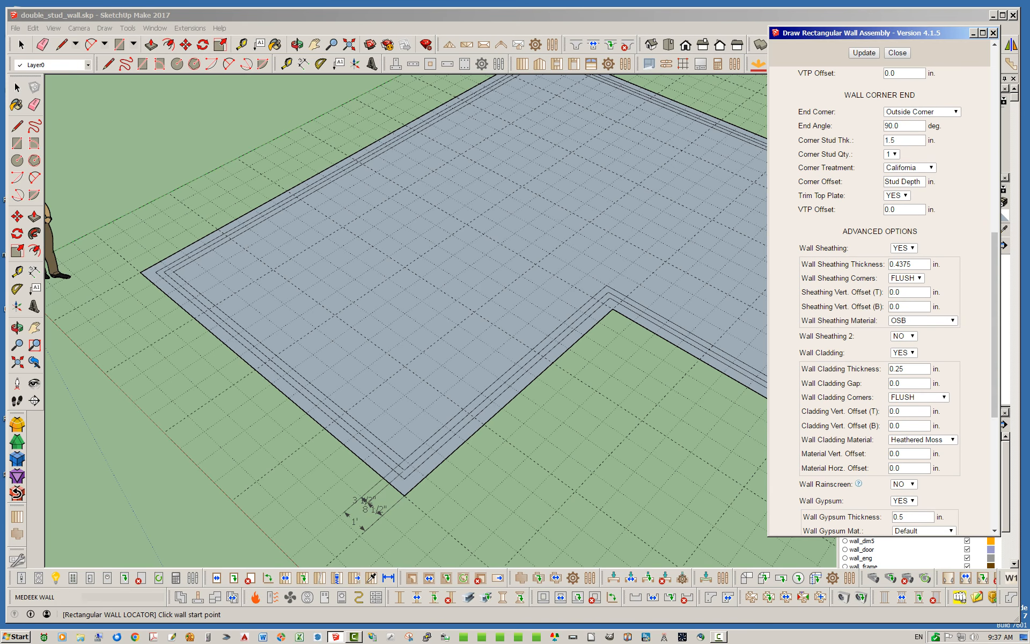
{"action": "scroll", "coordinate": [879, 301], "scroll_direction": "up", "scroll_amount": 10}
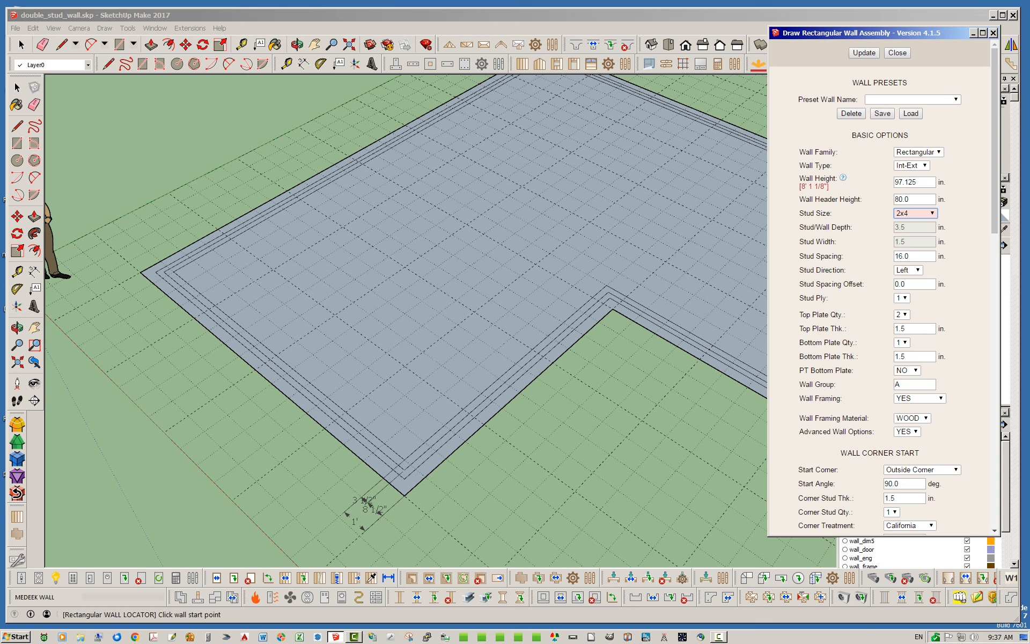
{"action": "scroll", "coordinate": [879, 300], "scroll_direction": "down", "scroll_amount": 1}
{"action": "scroll", "coordinate": [880, 300], "scroll_direction": "down", "scroll_amount": 8}
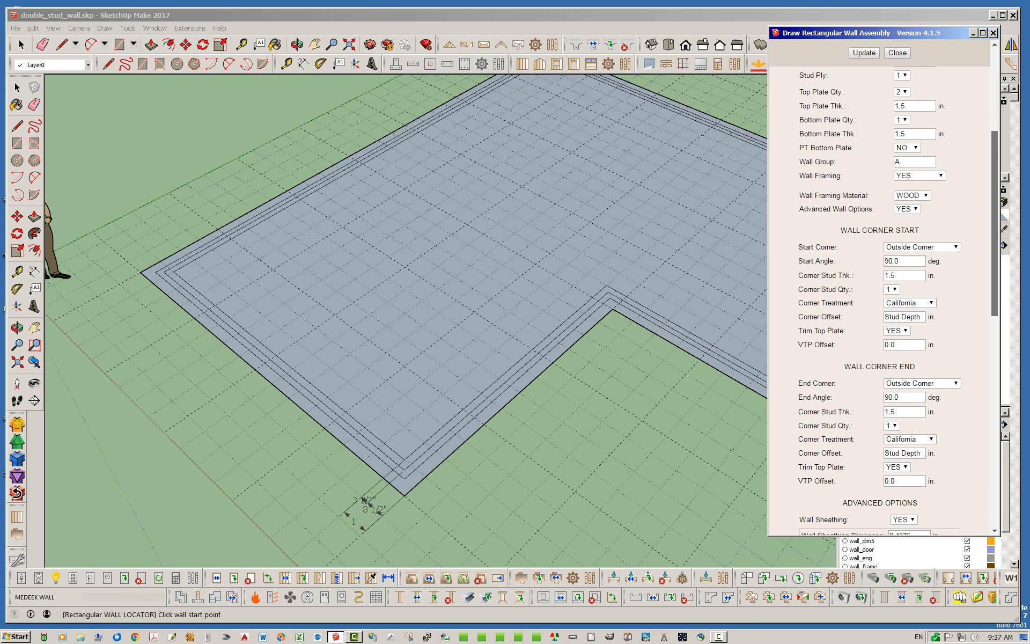
{"action": "scroll", "coordinate": [880, 300], "scroll_direction": "down", "scroll_amount": 1}
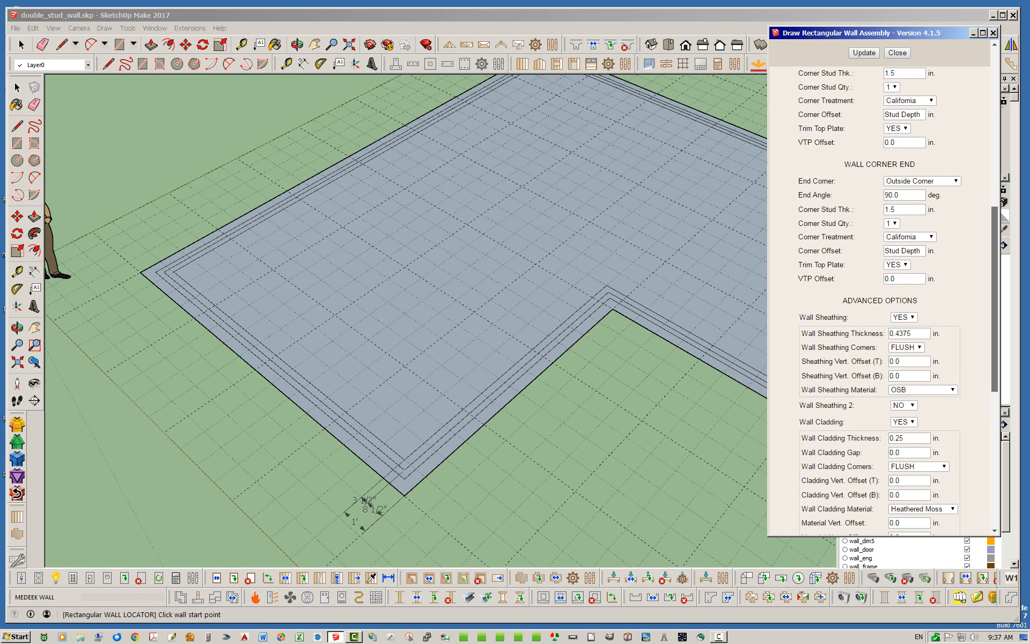
{"action": "scroll", "coordinate": [880, 300], "scroll_direction": "down", "scroll_amount": 4}
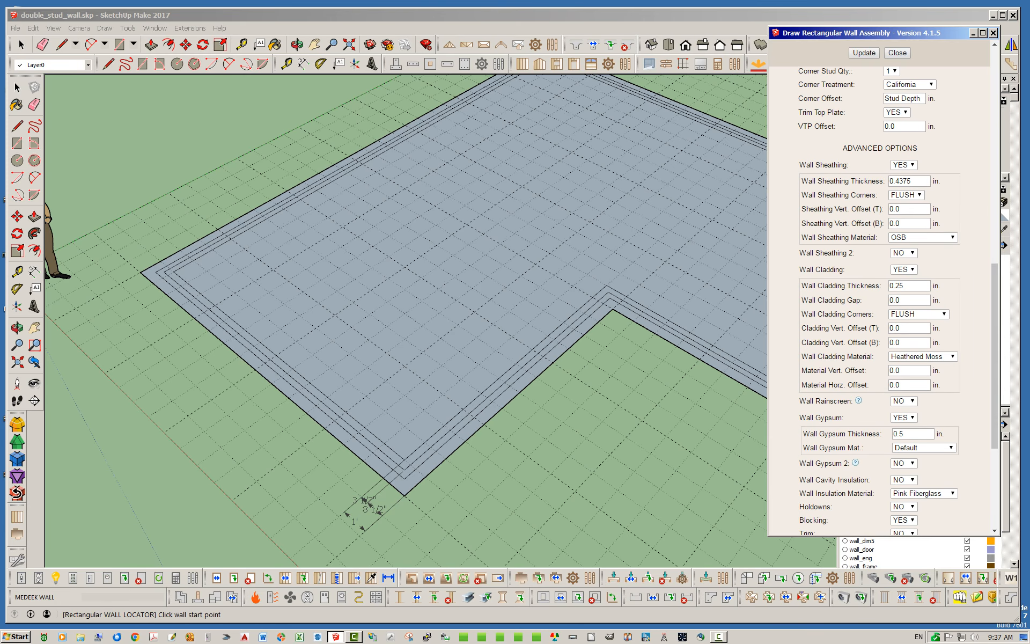
{"action": "left_click", "coordinate": [904, 165]}
{"action": "left_click", "coordinate": [903, 185]}
{"action": "left_click", "coordinate": [904, 198]}
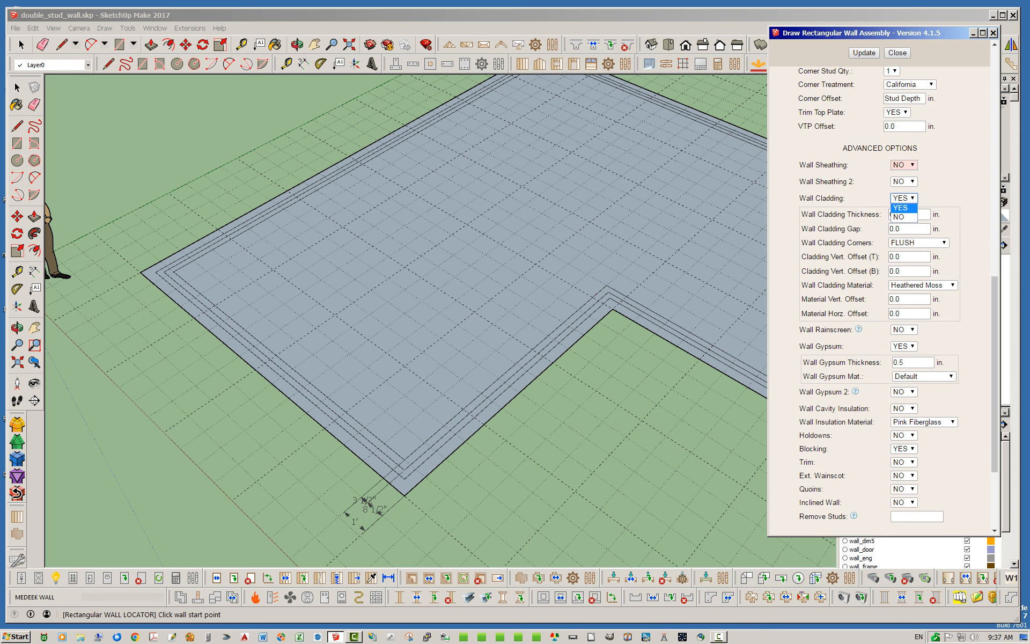
{"action": "left_click", "coordinate": [904, 217]}
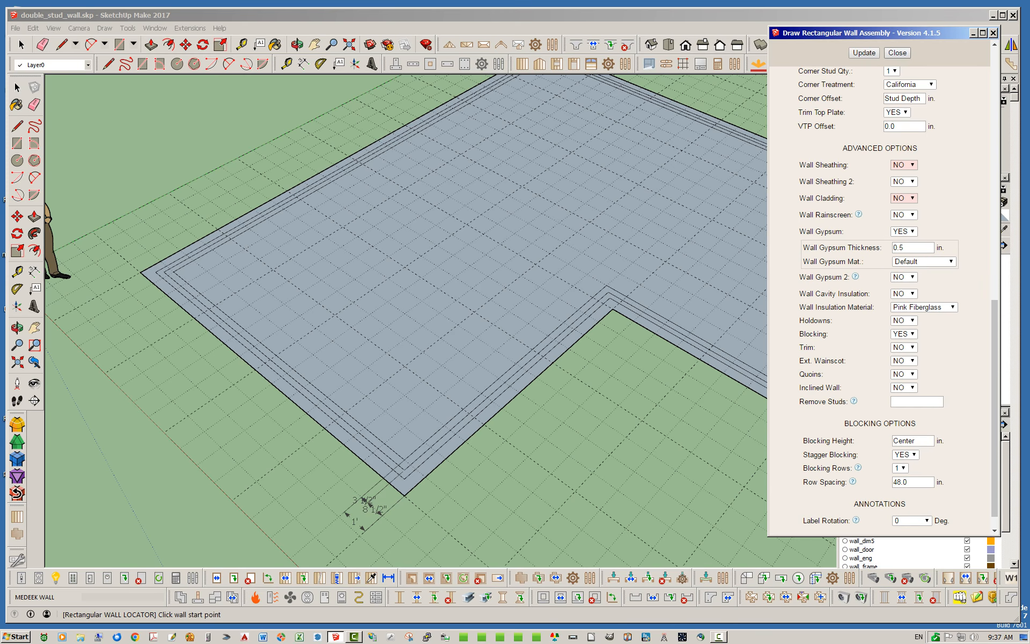
{"action": "left_click", "coordinate": [863, 52]}
Step: Draw a 14' 7" wall on the middle guide line, from the slab corner nearest the human figure to the front corner
{"action": "scroll", "coordinate": [177, 289], "scroll_direction": "up", "scroll_amount": 3}
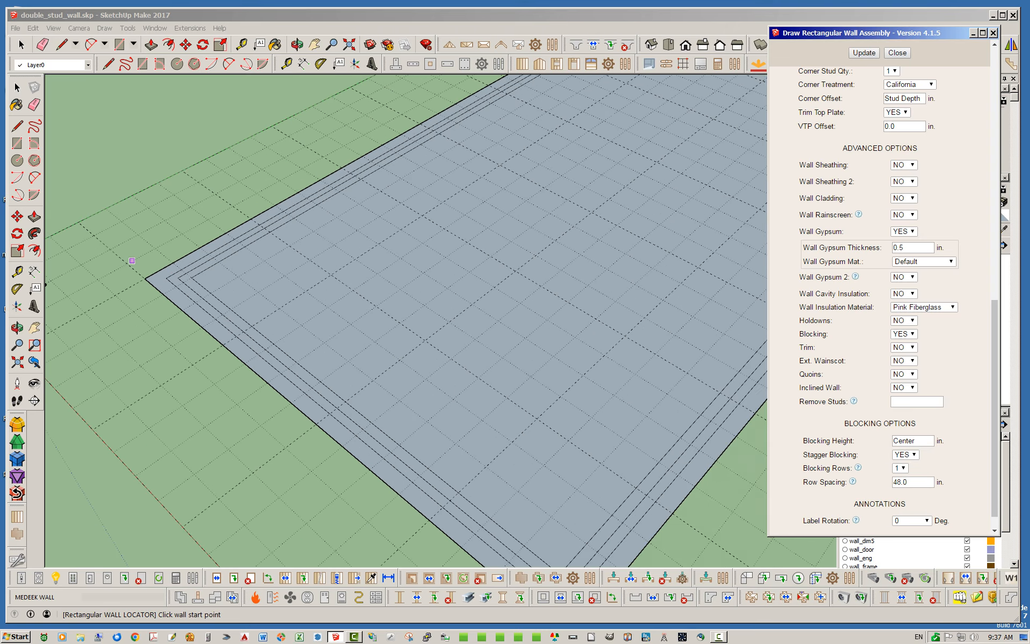
{"action": "left_click", "coordinate": [181, 282]}
{"action": "scroll", "coordinate": [181, 282], "scroll_direction": "down", "scroll_amount": 4}
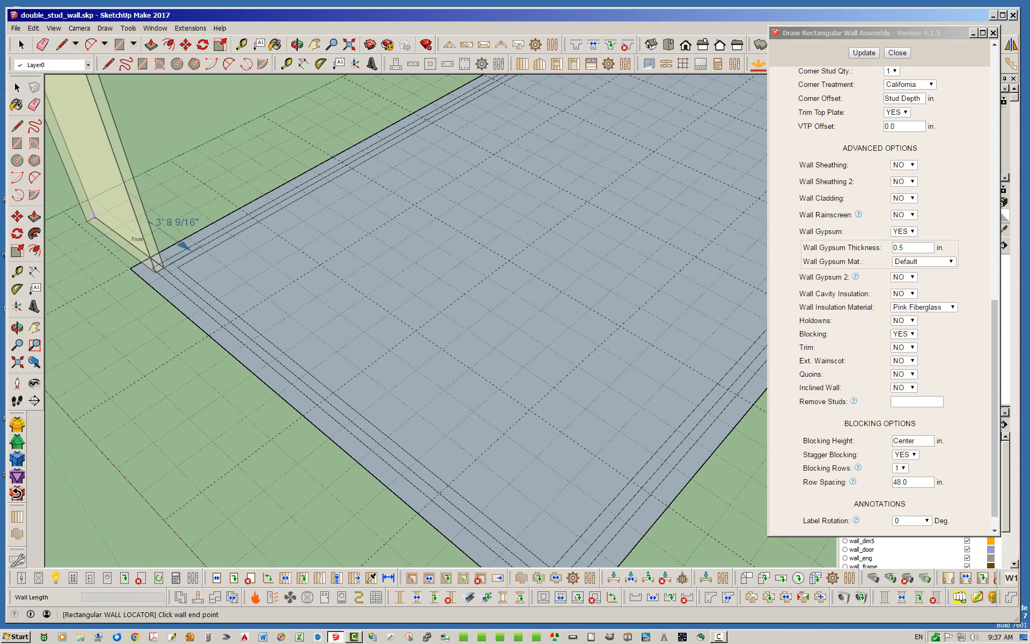
{"action": "scroll", "coordinate": [299, 448], "scroll_direction": "up", "scroll_amount": 5}
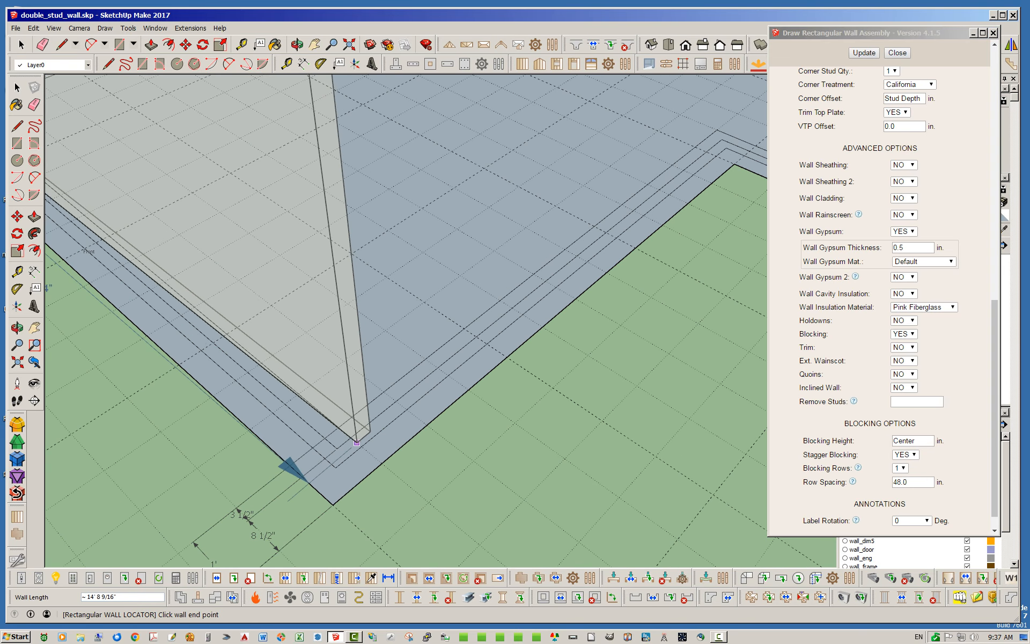
{"action": "scroll", "coordinate": [346, 440], "scroll_direction": "up", "scroll_amount": 2}
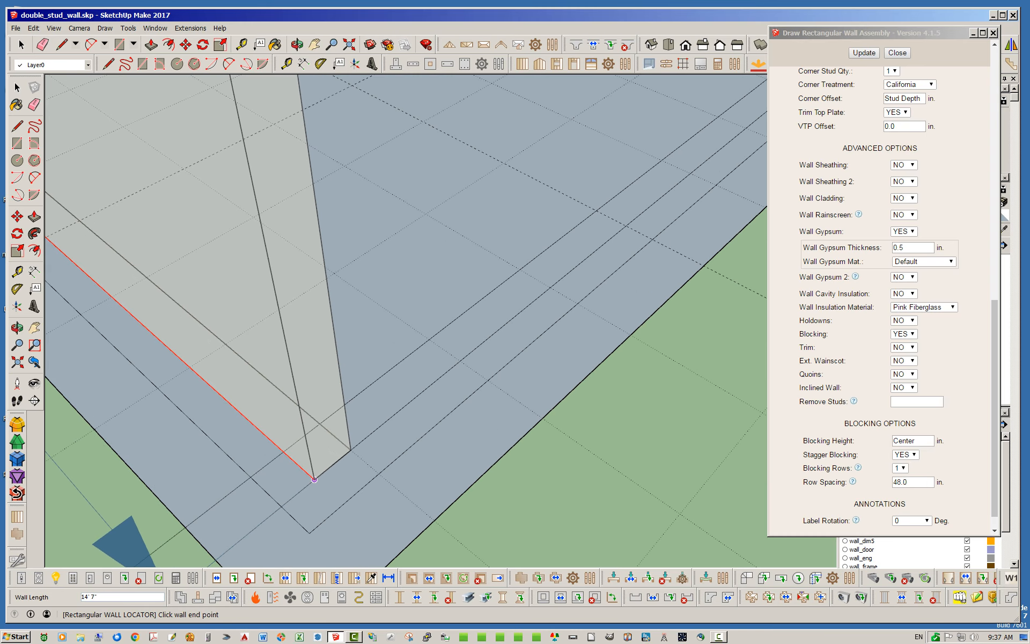
{"action": "left_click", "coordinate": [315, 479]}
Step: Continue with a 12' wall along the middle guide line from the front corner to the slab's inside corner
{"action": "scroll", "coordinate": [292, 493], "scroll_direction": "down", "scroll_amount": 3}
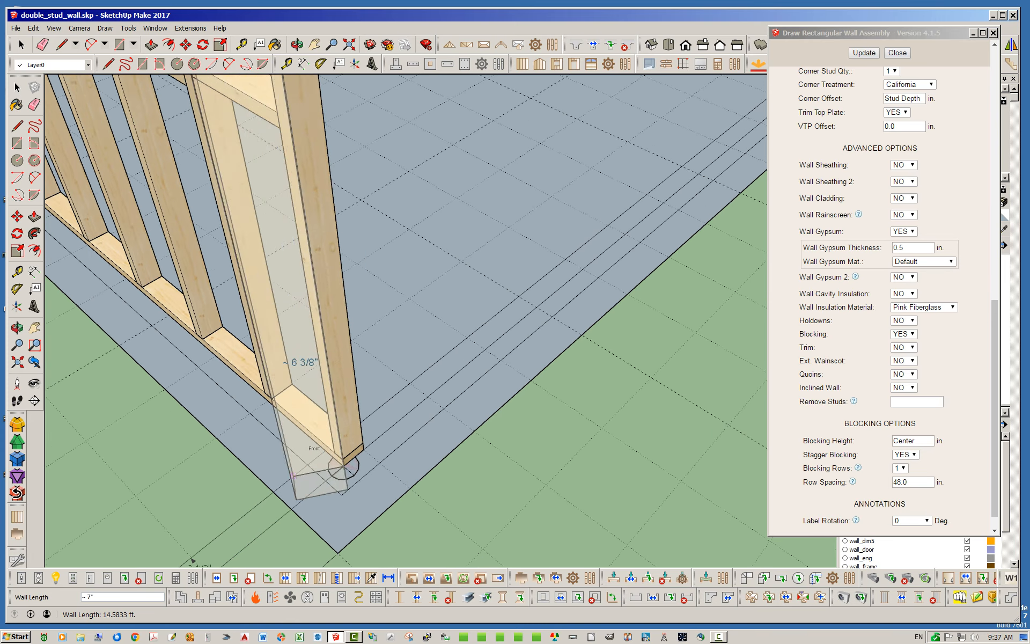
{"action": "scroll", "coordinate": [504, 346], "scroll_direction": "up", "scroll_amount": 5}
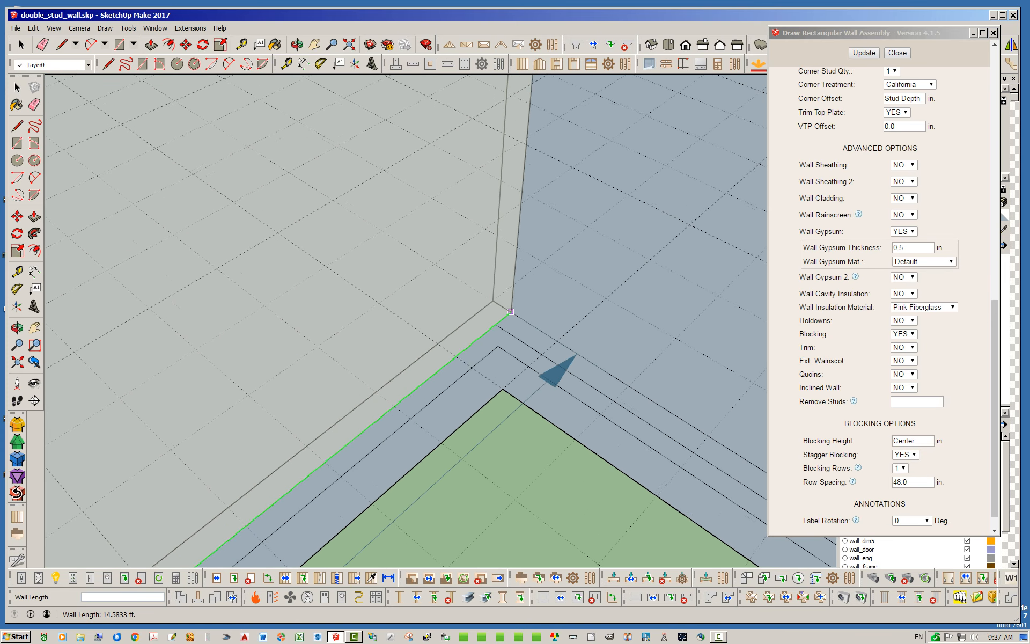
{"action": "left_click", "coordinate": [495, 324]}
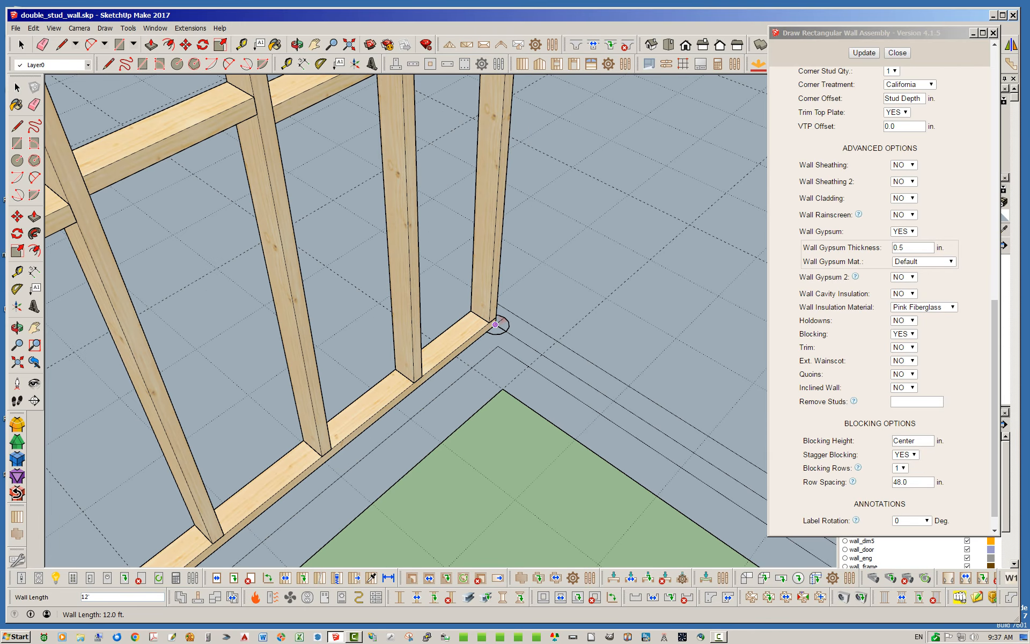
Step: Add a 12' wall along the middle guide line from the inside corner to the next outer slab corner
{"action": "scroll", "coordinate": [290, 264], "scroll_direction": "down", "scroll_amount": 3}
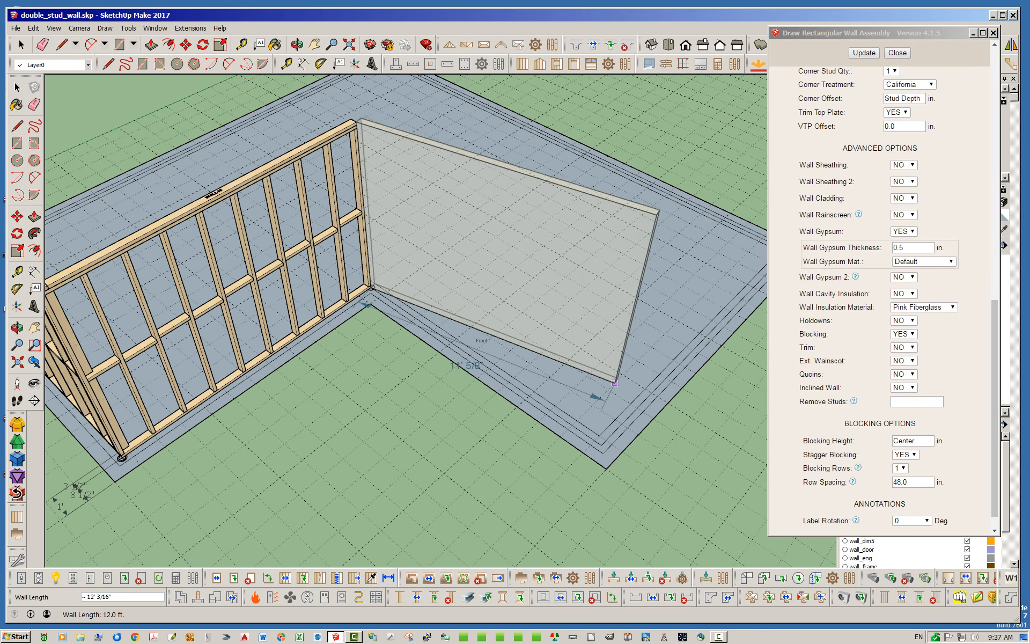
{"action": "scroll", "coordinate": [577, 467], "scroll_direction": "up", "scroll_amount": 5}
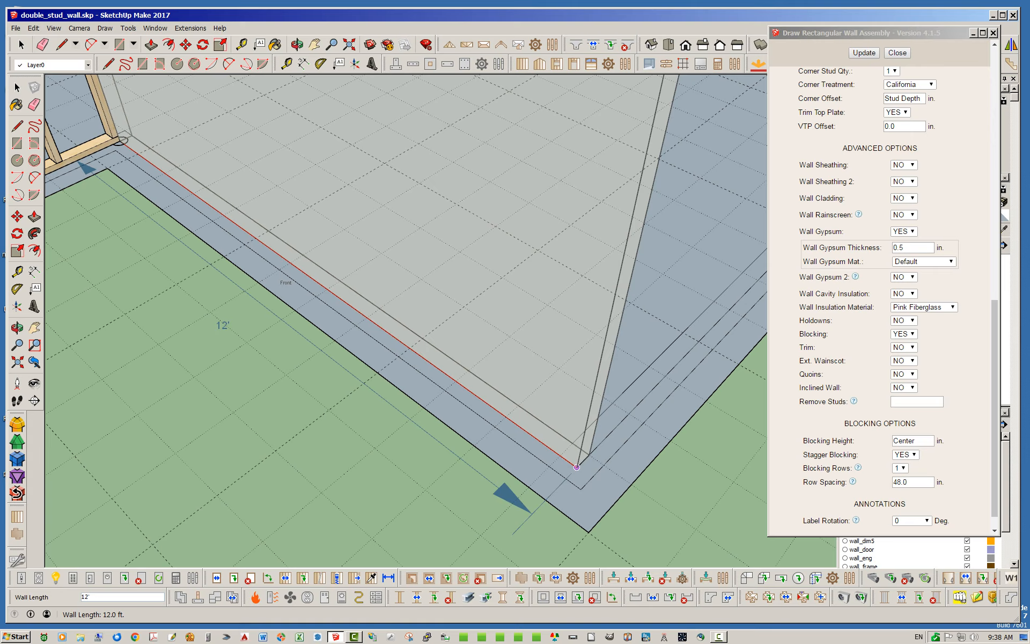
{"action": "left_click", "coordinate": [576, 466]}
Step: Continue the 2x4 wall along the middle guide line from the current outer corner to the next outer slab corner
{"action": "scroll", "coordinate": [367, 443], "scroll_direction": "down", "scroll_amount": 4}
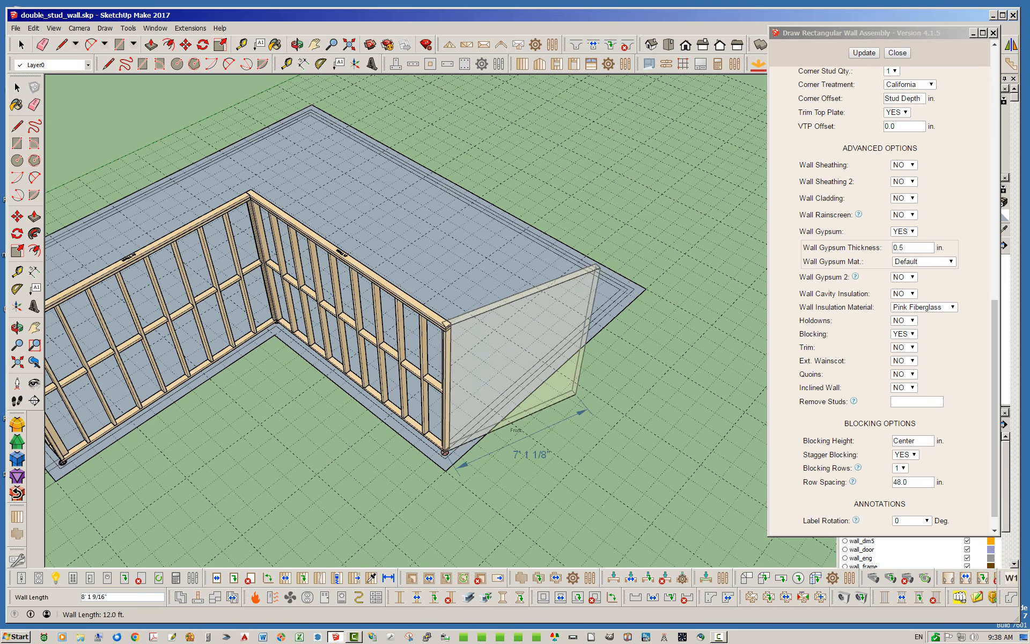
{"action": "middle_click_drag", "start_coordinate": [561, 397], "coordinate": [541, 398]}
{"action": "scroll", "coordinate": [677, 411], "scroll_direction": "up", "scroll_amount": 8}
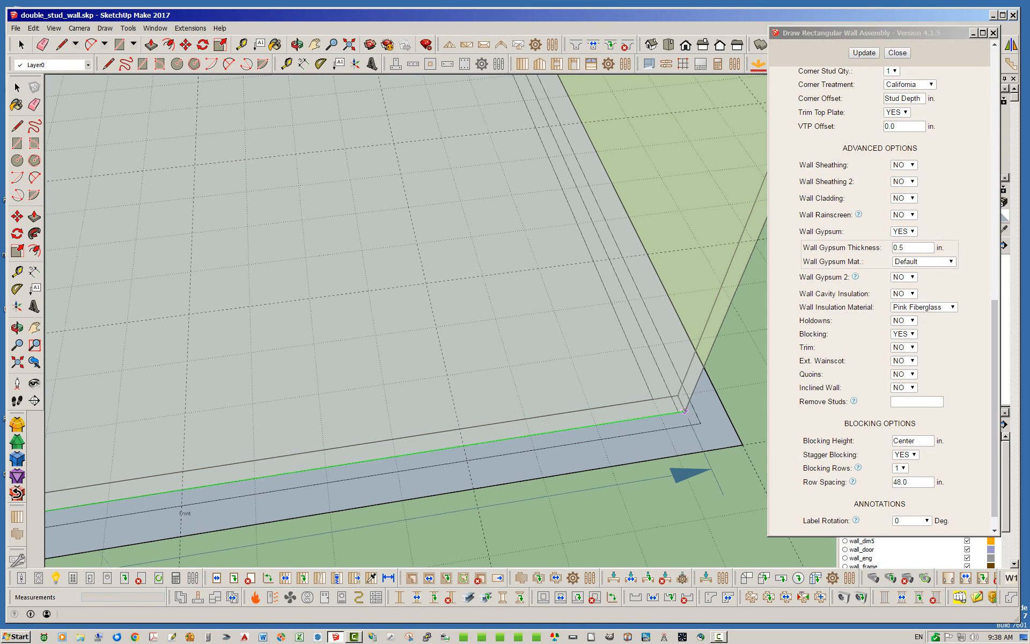
{"action": "left_click", "coordinate": [678, 412]}
Step: Add a 26' 7" wall along the middle guide line, parallel to the red axis, to the last outer slab corner
{"action": "middle_click_drag", "start_coordinate": [671, 401], "coordinate": [405, 391]}
{"action": "scroll", "coordinate": [300, 405], "scroll_direction": "down", "scroll_amount": 8}
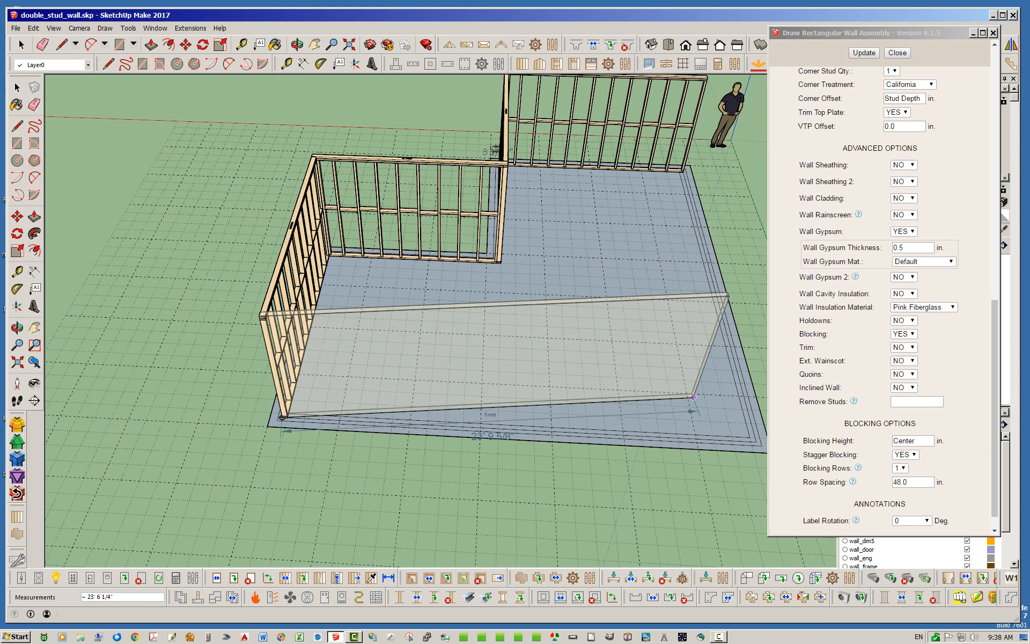
{"action": "middle_click_drag", "start_coordinate": [699, 409], "coordinate": [370, 379]}
{"action": "scroll", "coordinate": [370, 379], "scroll_direction": "up", "scroll_amount": 6}
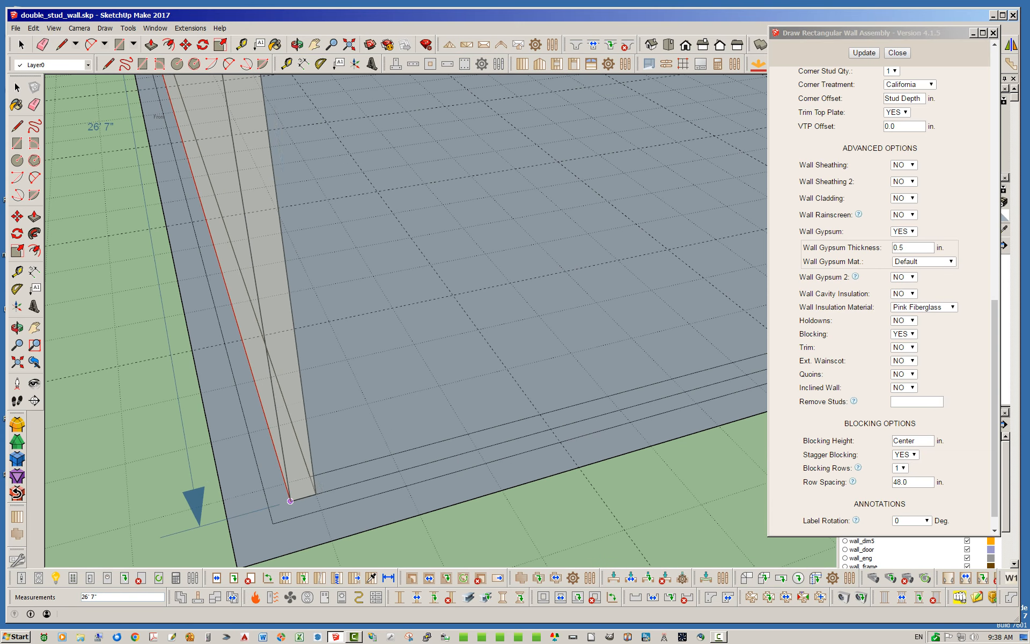
{"action": "left_click", "coordinate": [289, 500]}
Step: Close the inner wall loop with a 26' 7" wall back to the starting corner near the human figure, and end the wall command
{"action": "scroll", "coordinate": [290, 482], "scroll_direction": "down", "scroll_amount": 6}
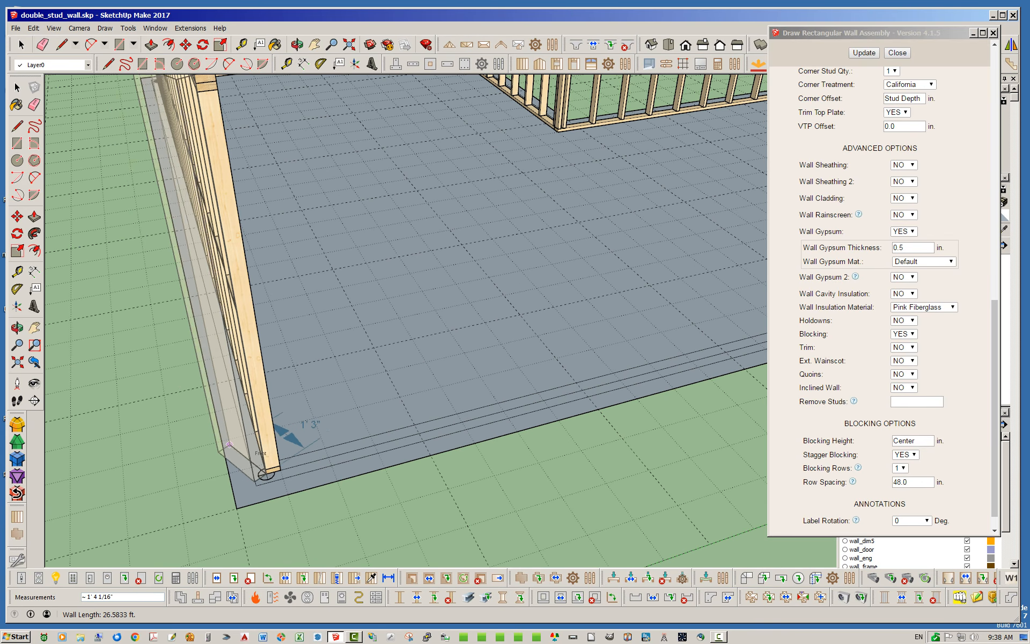
{"action": "scroll", "coordinate": [579, 401], "scroll_direction": "up", "scroll_amount": 8}
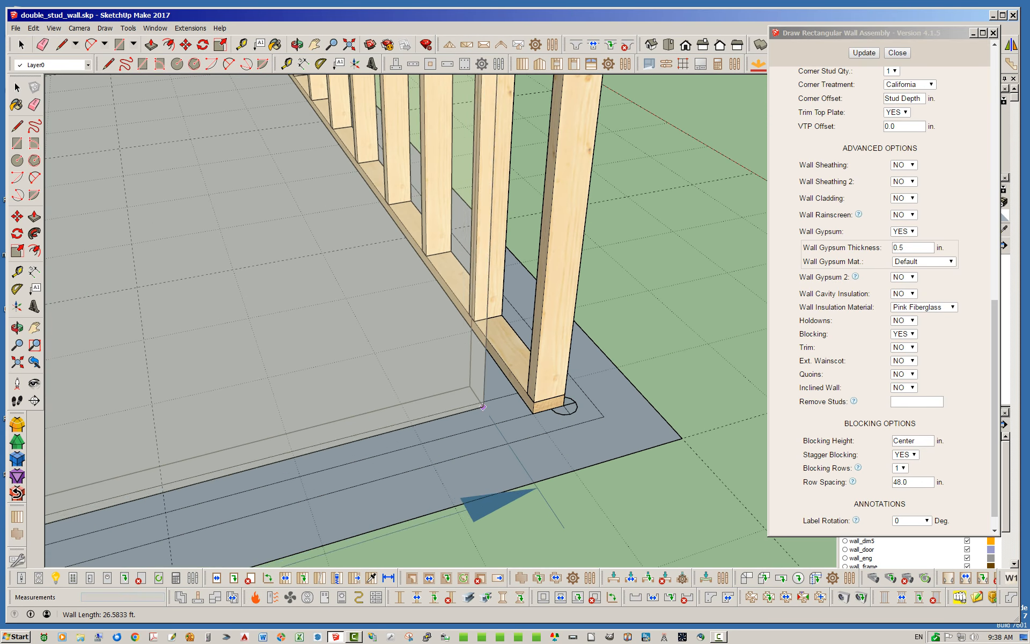
{"action": "scroll", "coordinate": [578, 401], "scroll_direction": "up", "scroll_amount": 2}
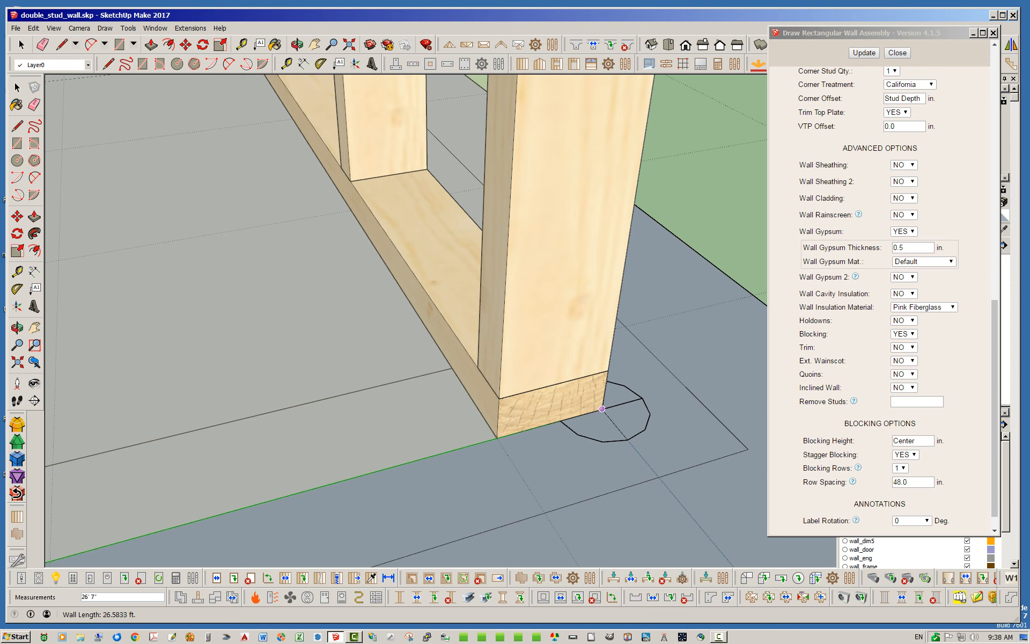
{"action": "left_click", "coordinate": [601, 409]}
{"action": "key", "text": "space"}
{"action": "scroll", "coordinate": [595, 478], "scroll_direction": "down", "scroll_amount": 5}
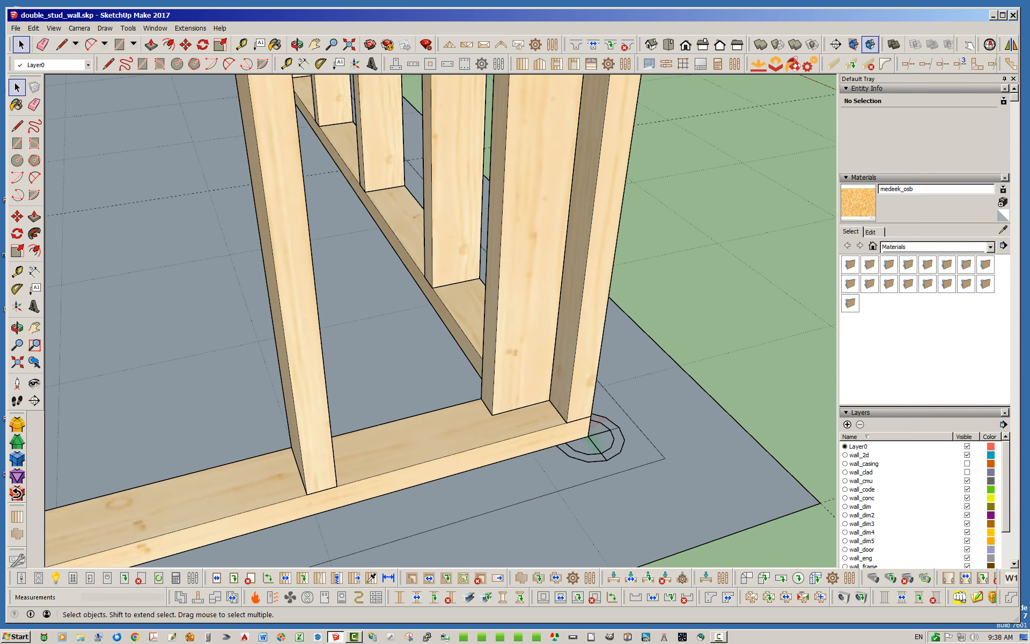
{"action": "scroll", "coordinate": [590, 472], "scroll_direction": "down", "scroll_amount": 10}
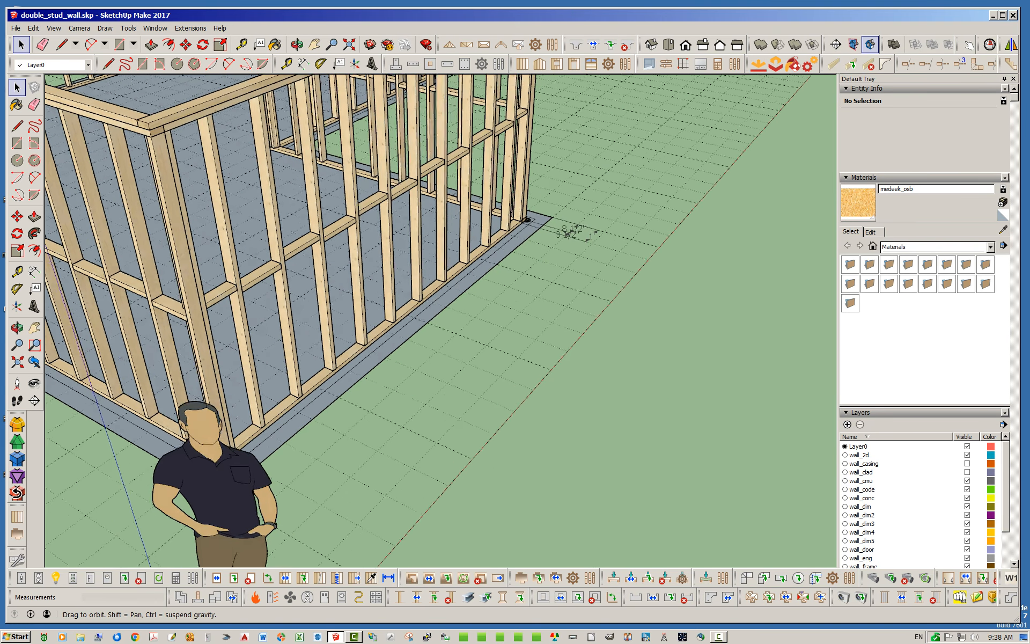
{"action": "scroll", "coordinate": [582, 467], "scroll_direction": "down", "scroll_amount": 4}
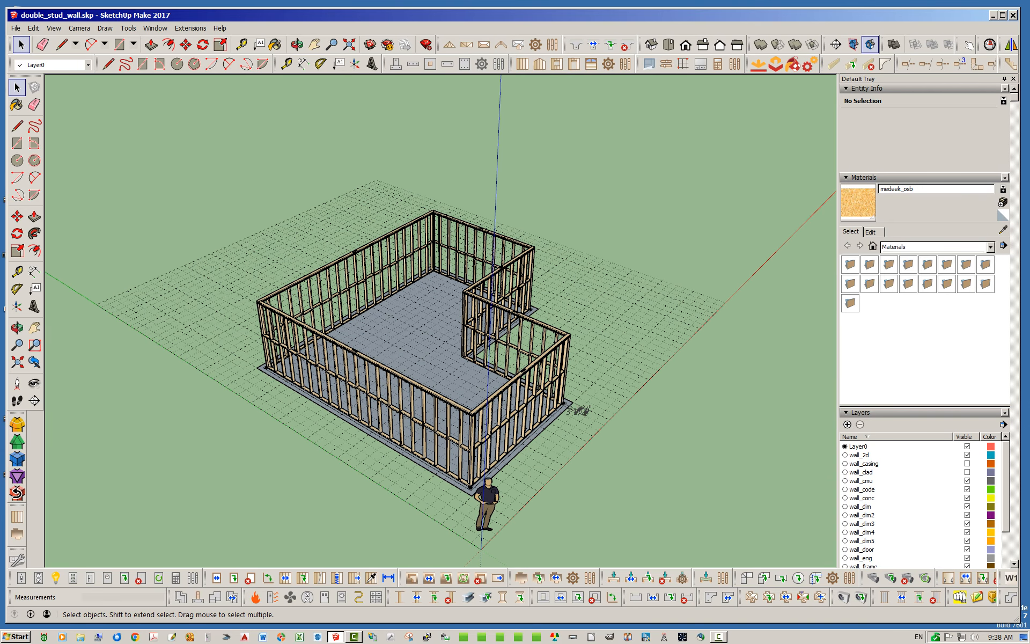
Step: Make the wall_gypsum, wall_sheath and wall_clad layers visible
{"action": "scroll", "coordinate": [923, 504], "scroll_direction": "down", "scroll_amount": 3}
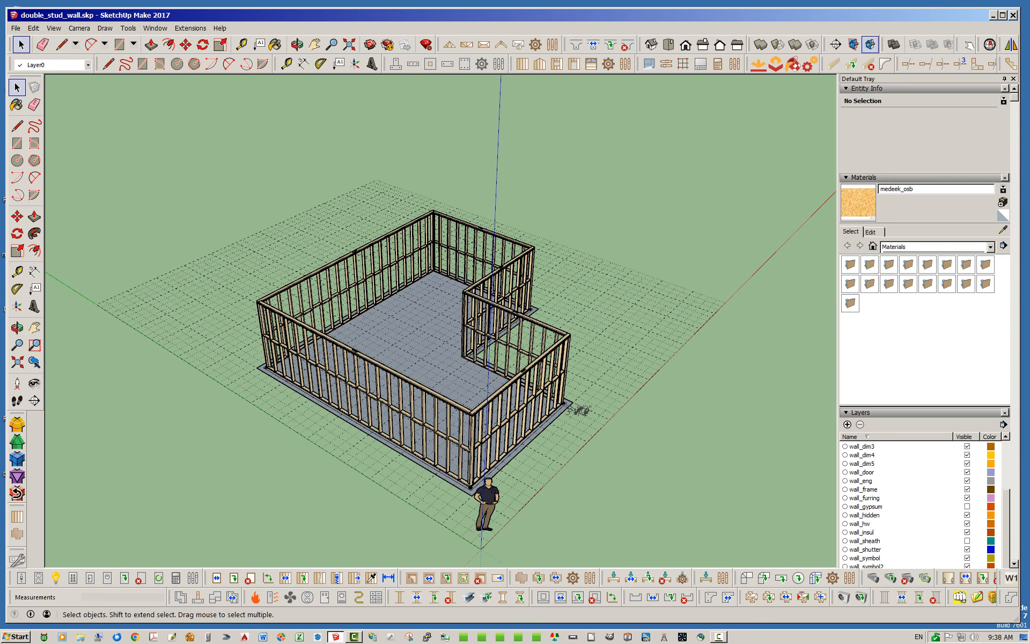
{"action": "left_click", "coordinate": [967, 506]}
{"action": "scroll", "coordinate": [925, 343], "scroll_direction": "down", "scroll_amount": 3}
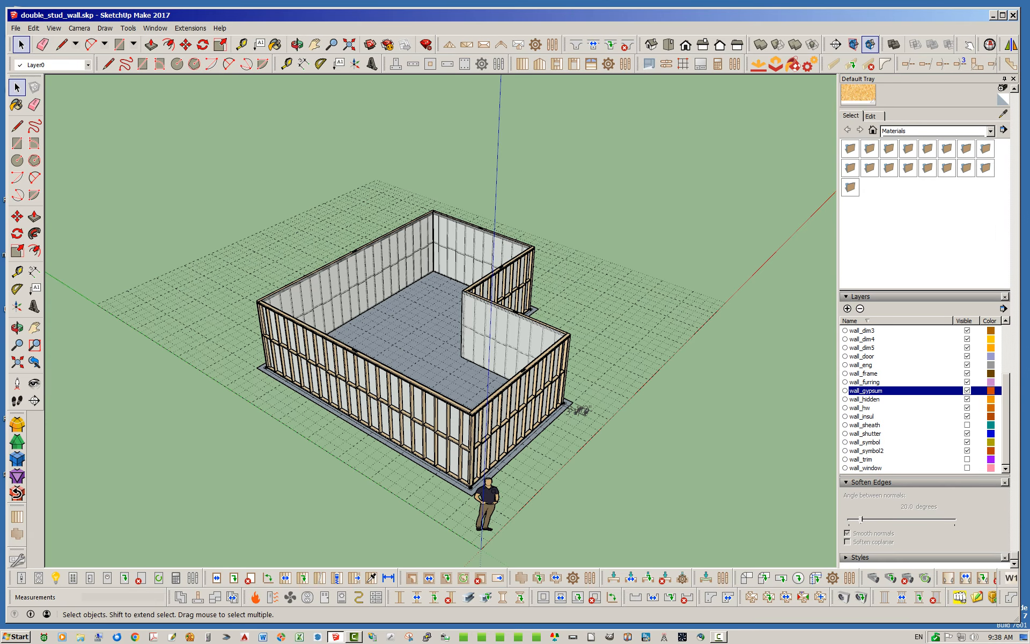
{"action": "left_click", "coordinate": [966, 424]}
{"action": "scroll", "coordinate": [921, 399], "scroll_direction": "up", "scroll_amount": 3}
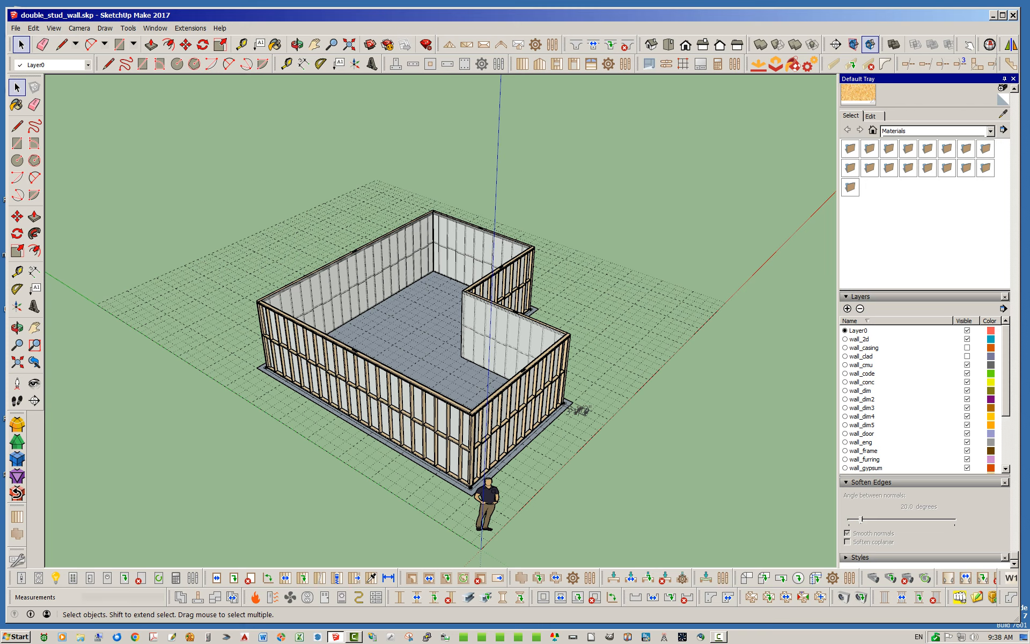
{"action": "left_click", "coordinate": [967, 356]}
Step: Start a new rectangular wall assembly and set its stud size to 2x6
{"action": "middle_click_drag", "start_coordinate": [580, 410], "coordinate": [453, 510]}
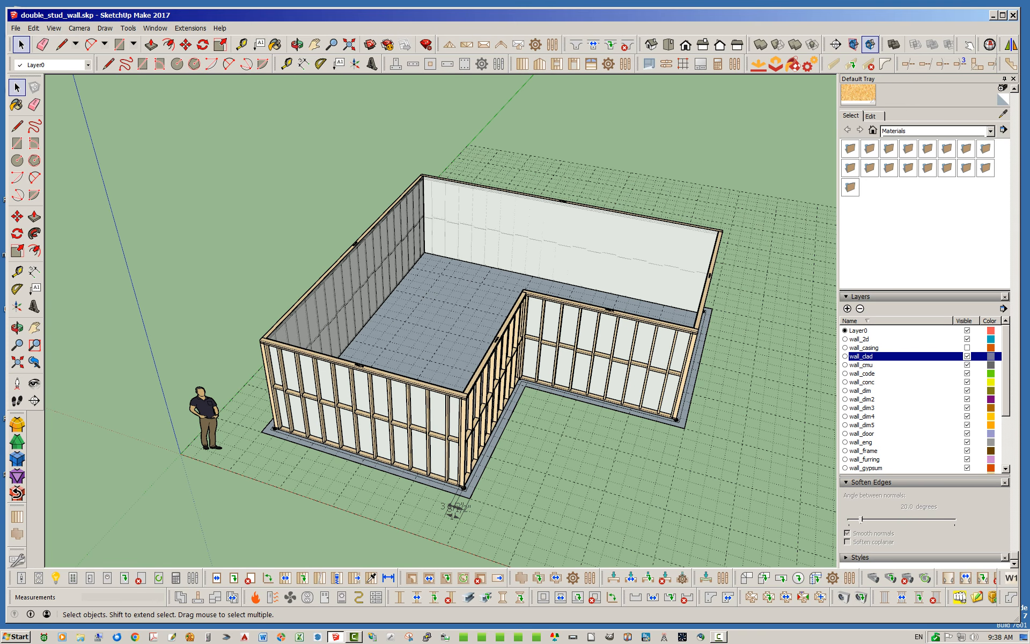
{"action": "left_click", "coordinate": [522, 64]}
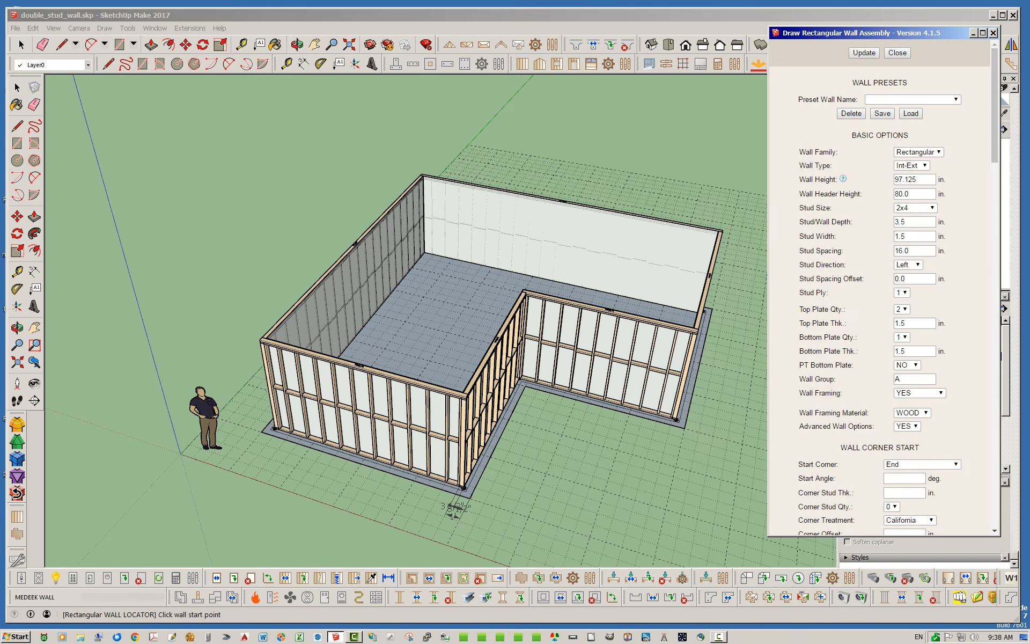
{"action": "left_click", "coordinate": [914, 212]}
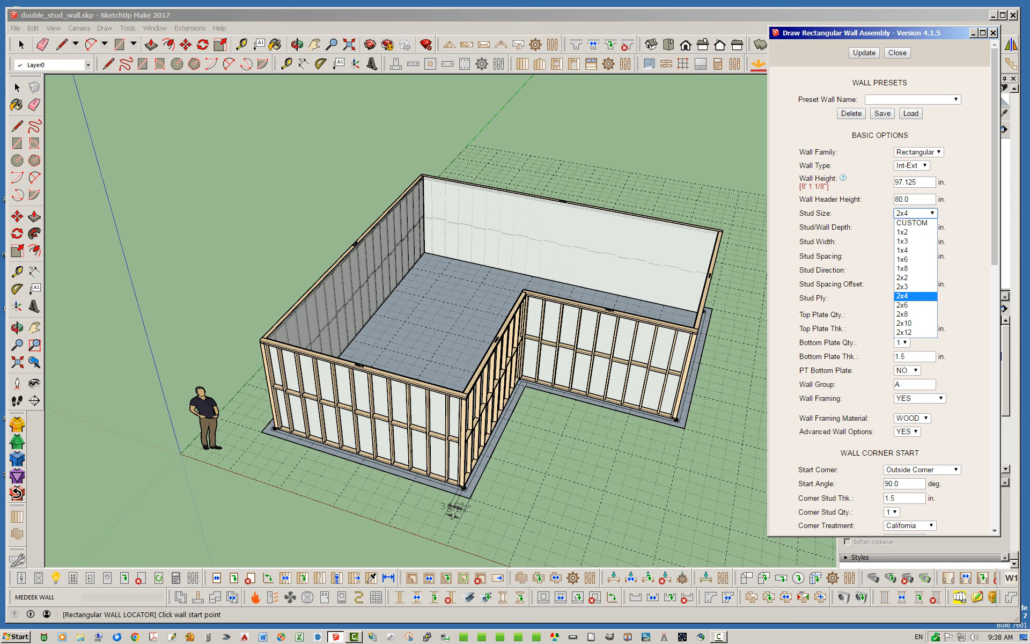
{"action": "left_click", "coordinate": [915, 304]}
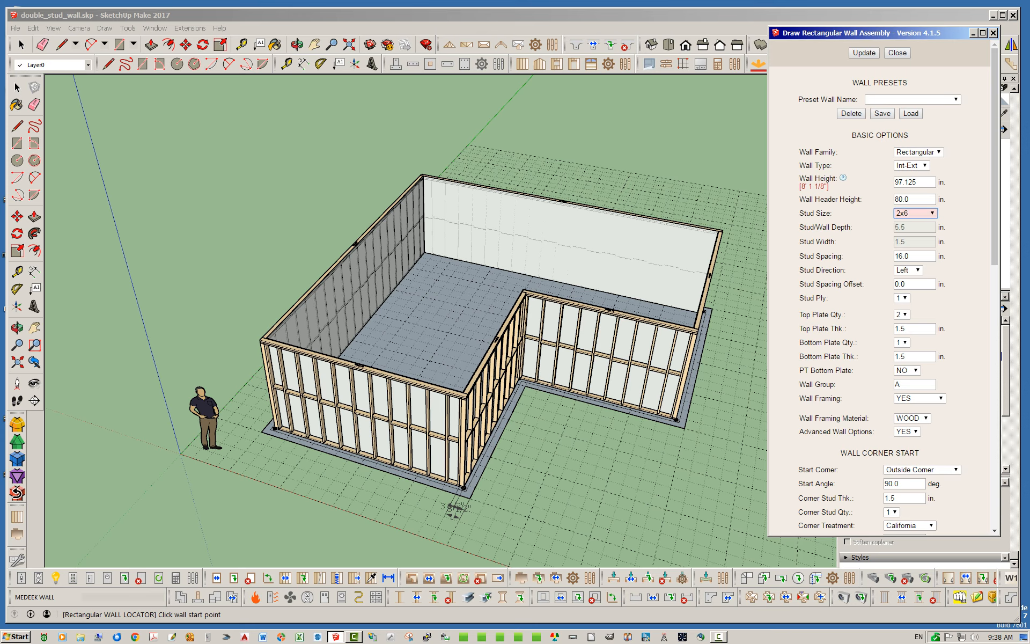
Step: Set Wall Sheathing and Wall Cladding to YES in the wall's advanced options
{"action": "left_click_drag", "start_coordinate": [994, 177], "coordinate": [994, 378]}
{"action": "left_click", "coordinate": [903, 278]}
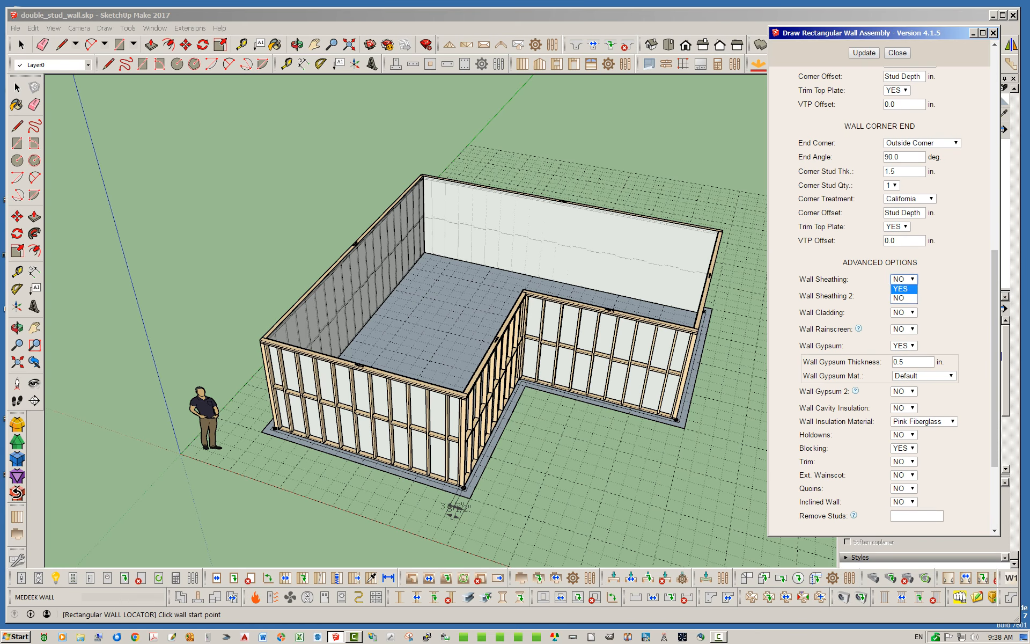
{"action": "left_click", "coordinate": [904, 298]}
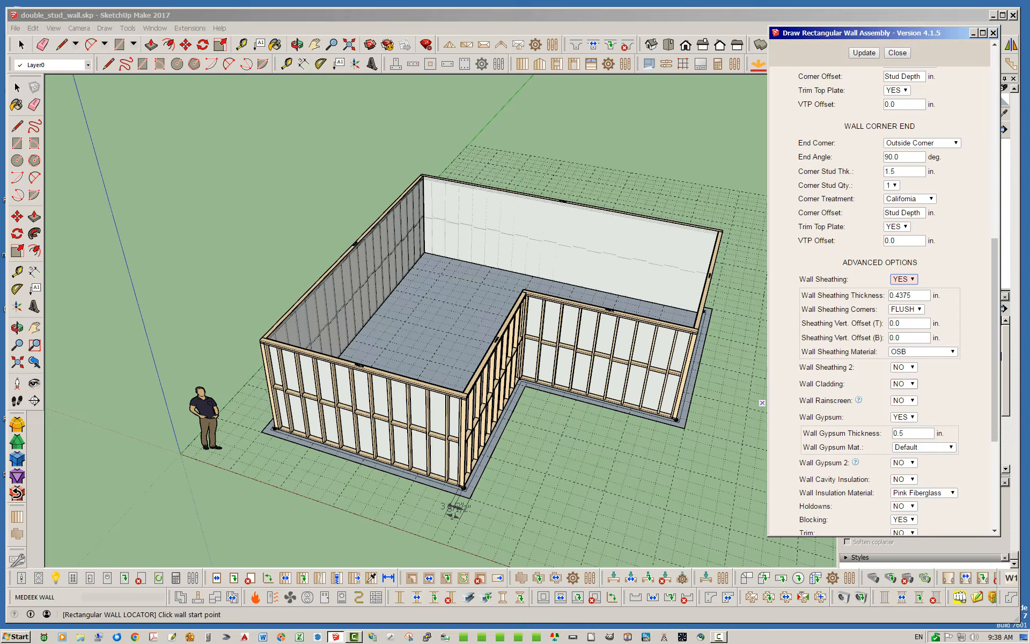
{"action": "left_click", "coordinate": [901, 393]}
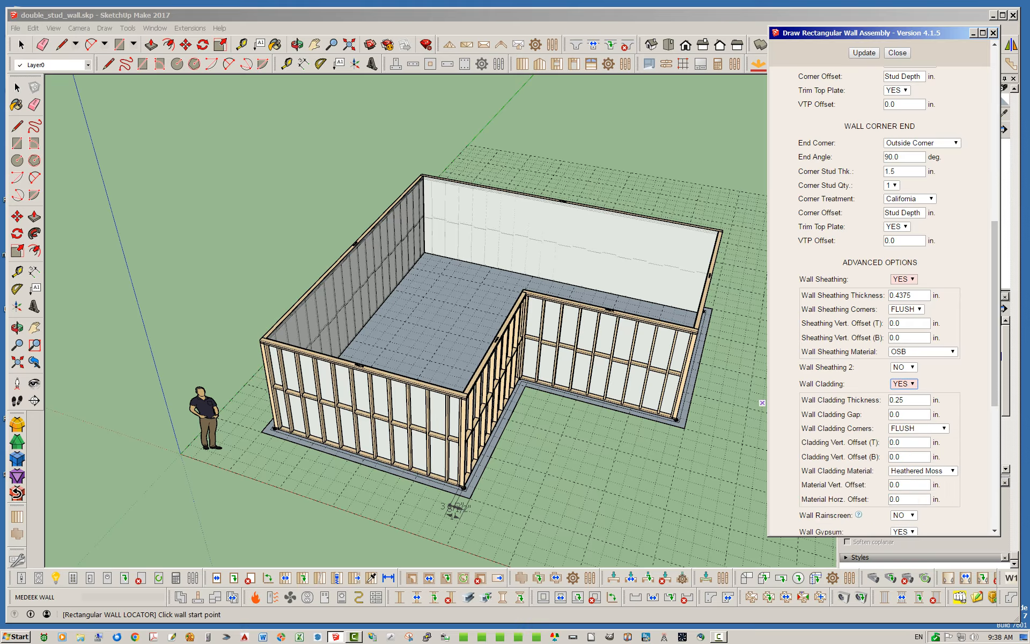
Step: Set Wall Gypsum to NO and update the settings for the outer walls
{"action": "scroll", "coordinate": [880, 300], "scroll_direction": "down", "scroll_amount": 5}
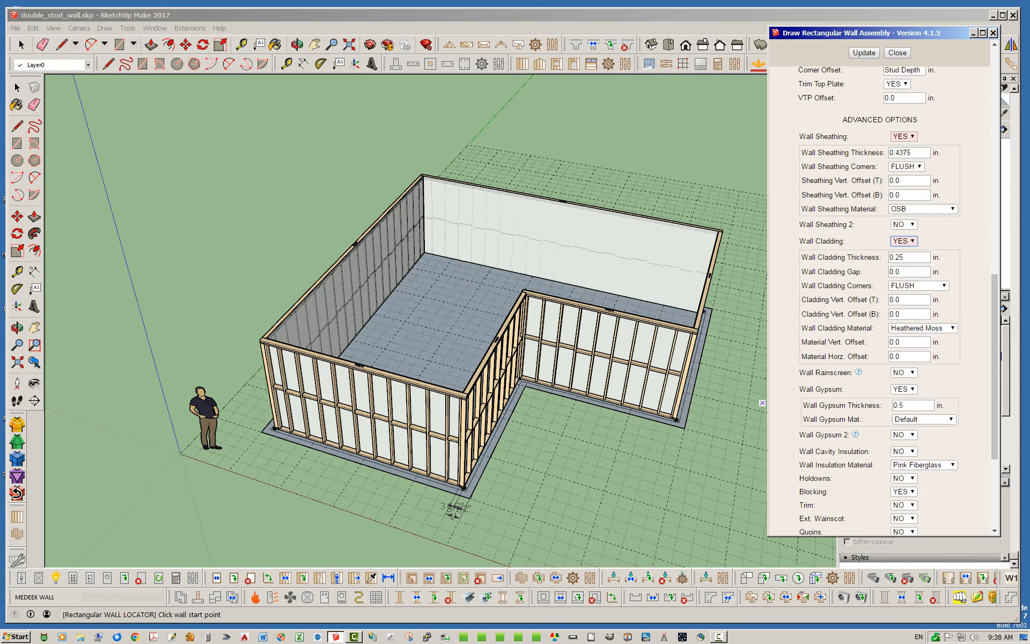
{"action": "left_click", "coordinate": [903, 388]}
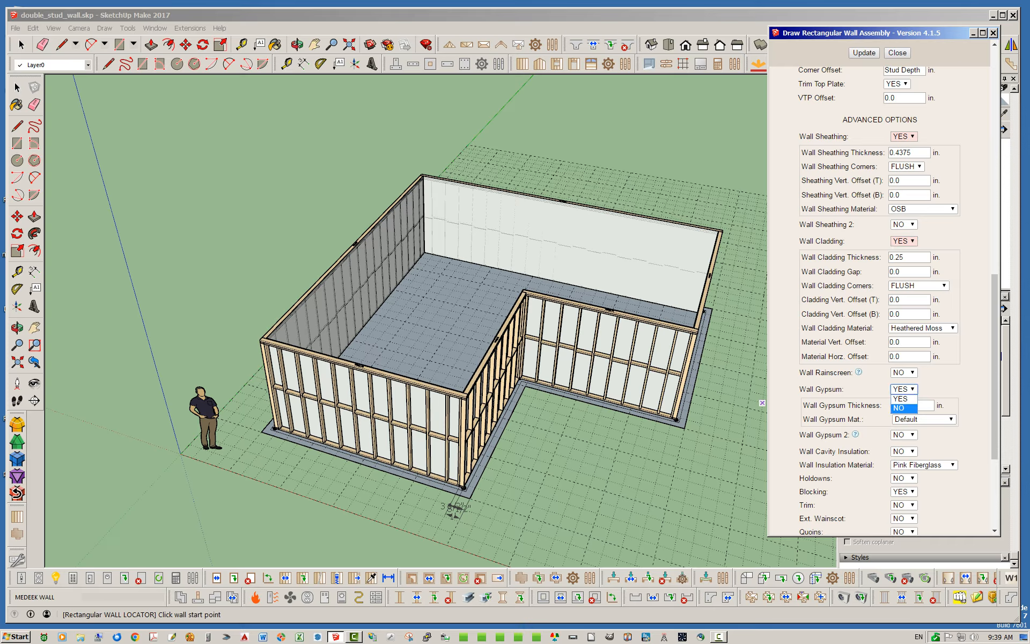
{"action": "left_click", "coordinate": [903, 409]}
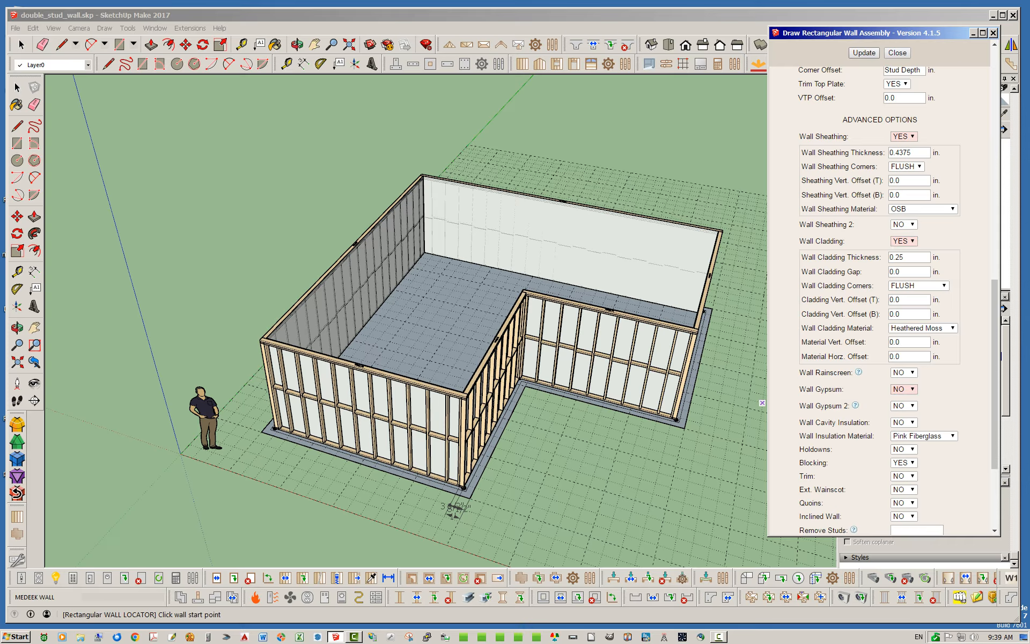
{"action": "left_click", "coordinate": [863, 52]}
Step: Draw a 16' outer wall on the slab's edge, from the corner nearest the human figure to the front corner
{"action": "scroll", "coordinate": [240, 425], "scroll_direction": "up", "scroll_amount": 5}
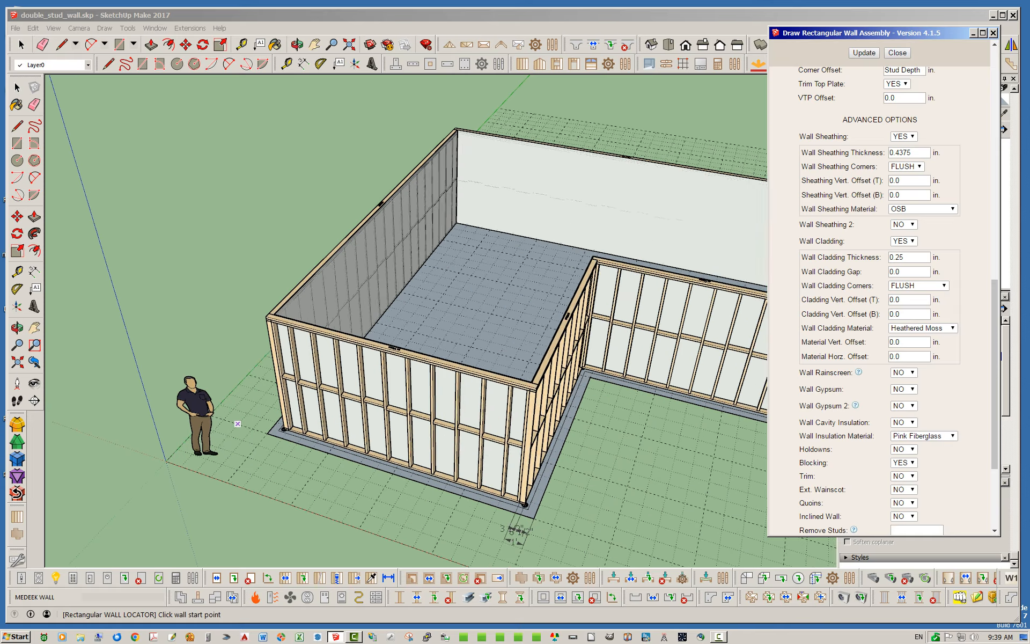
{"action": "scroll", "coordinate": [274, 436], "scroll_direction": "up", "scroll_amount": 3}
{"action": "left_click", "coordinate": [275, 436]}
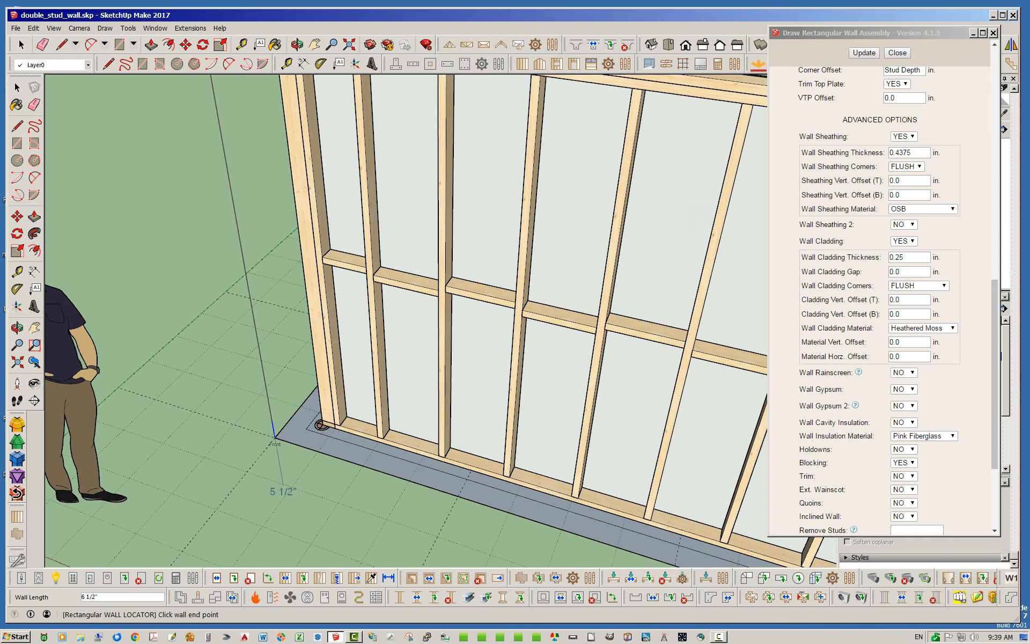
{"action": "scroll", "coordinate": [202, 376], "scroll_direction": "down", "scroll_amount": 3}
{"action": "scroll", "coordinate": [193, 374], "scroll_direction": "down", "scroll_amount": 2}
{"action": "scroll", "coordinate": [441, 475], "scroll_direction": "up", "scroll_amount": 5}
{"action": "left_click", "coordinate": [531, 491]}
Step: Continue with a 12' outer wall along the slab edge from the front corner to the inside corner
{"action": "scroll", "coordinate": [375, 470], "scroll_direction": "down", "scroll_amount": 5}
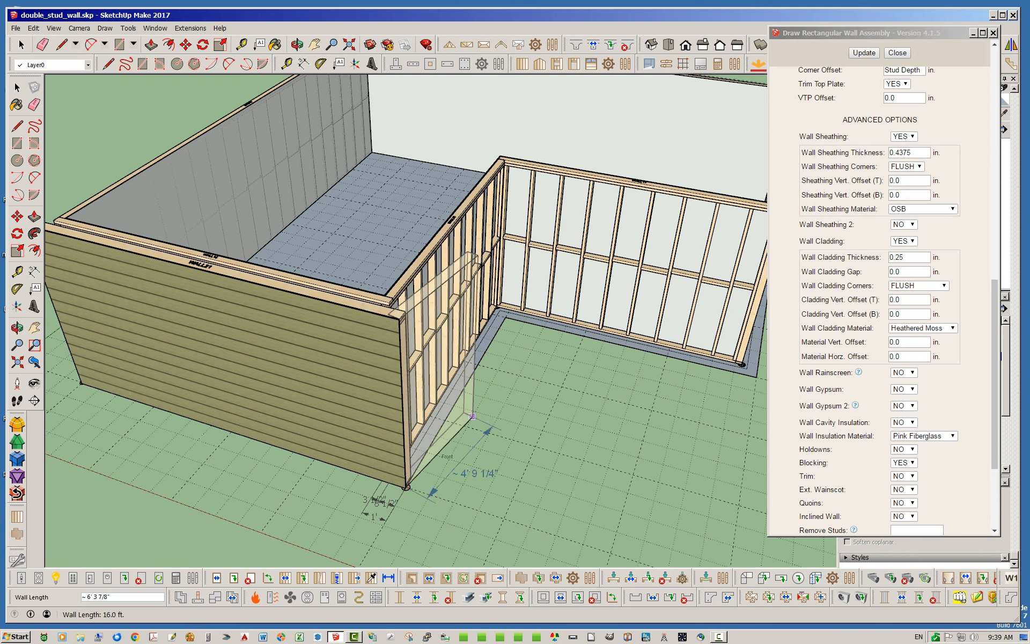
{"action": "scroll", "coordinate": [495, 304], "scroll_direction": "up", "scroll_amount": 3}
{"action": "scroll", "coordinate": [495, 304], "scroll_direction": "up", "scroll_amount": 3}
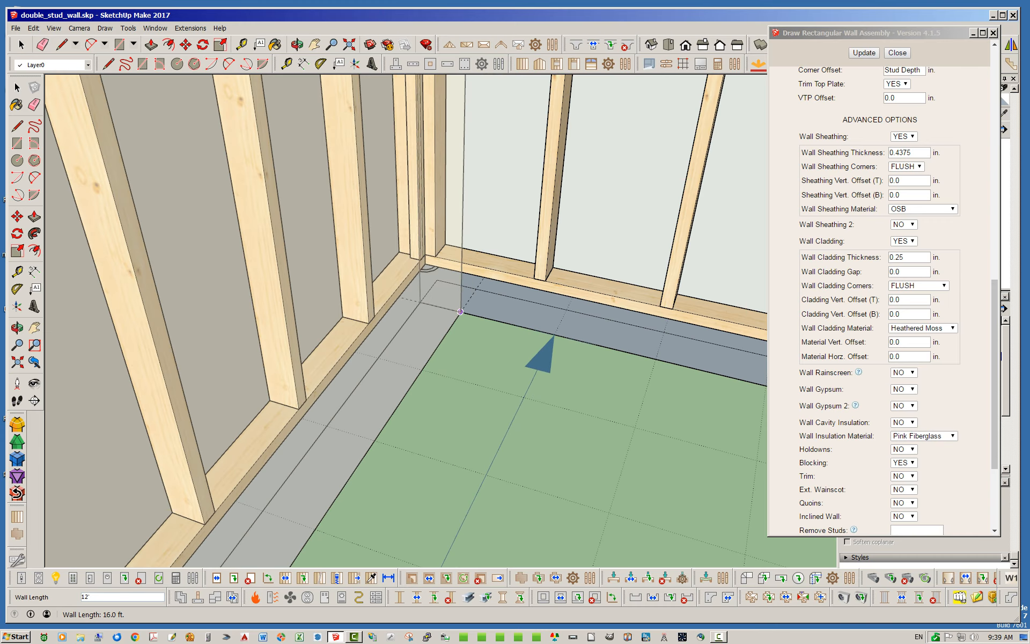
{"action": "type", "text": "12'"}
{"action": "key", "text": "Return"}
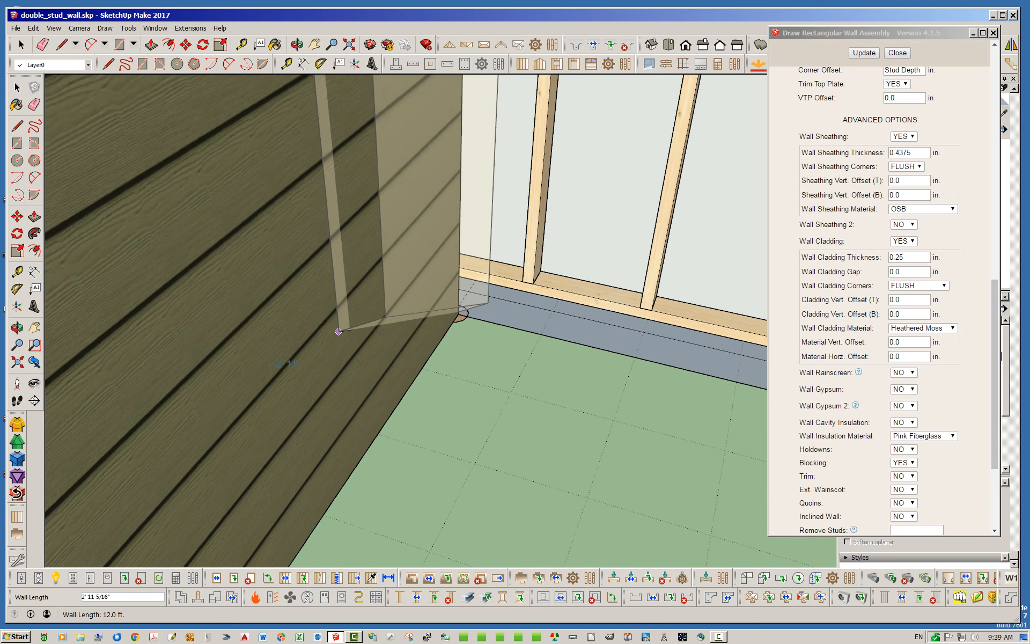
Step: Add an outer wall along the slab edge from the inside corner to the next outer corner
{"action": "scroll", "coordinate": [188, 358], "scroll_direction": "down", "scroll_amount": 3}
{"action": "scroll", "coordinate": [190, 358], "scroll_direction": "down", "scroll_amount": 1}
{"action": "scroll", "coordinate": [723, 446], "scroll_direction": "up", "scroll_amount": 4}
{"action": "middle_click_drag", "start_coordinate": [721, 446], "coordinate": [173, 418]}
{"action": "left_click", "coordinate": [541, 548]}
Step: Extend the outer wall along the slab's short end edge to the following outer corner
{"action": "scroll", "coordinate": [355, 388], "scroll_direction": "down", "scroll_amount": 6}
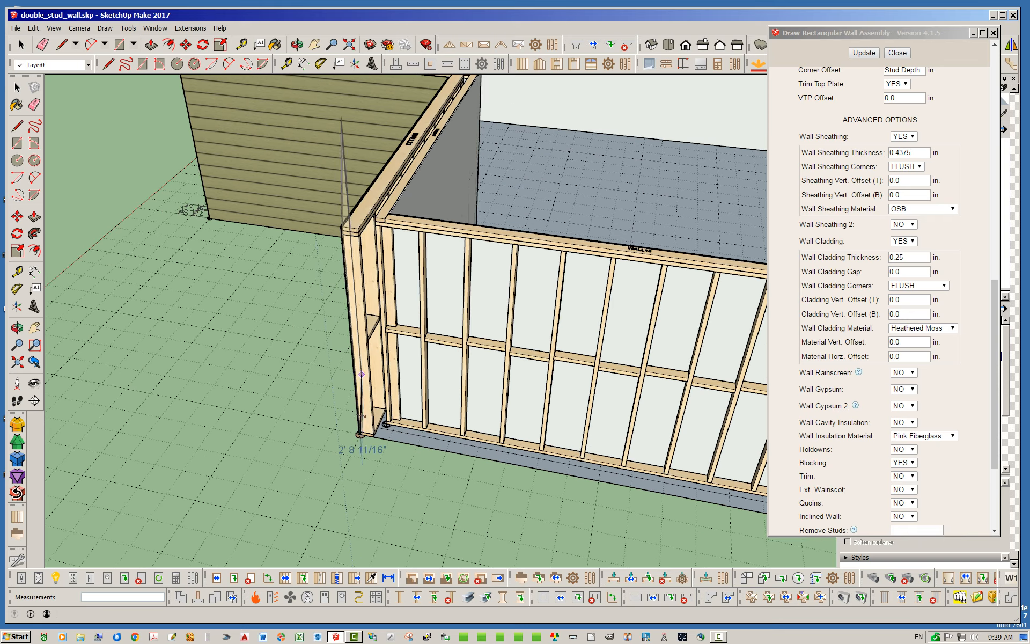
{"action": "middle_click_drag", "start_coordinate": [355, 387], "coordinate": [266, 387]}
{"action": "scroll", "coordinate": [622, 543], "scroll_direction": "up", "scroll_amount": 3}
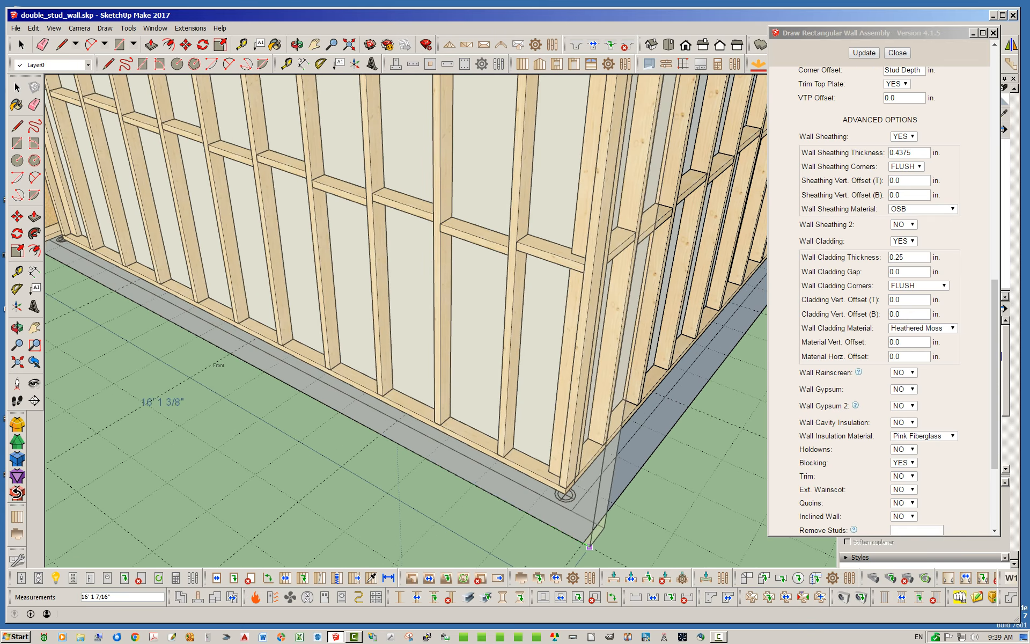
{"action": "left_click", "coordinate": [582, 542]}
Step: Add a 28' outer wall along the long slab edge, parallel to the red axis, to the last outer corner
{"action": "middle_click_drag", "start_coordinate": [583, 542], "coordinate": [201, 415]}
{"action": "scroll", "coordinate": [199, 410], "scroll_direction": "down", "scroll_amount": 3}
{"action": "scroll", "coordinate": [163, 367], "scroll_direction": "down", "scroll_amount": 4}
{"action": "scroll", "coordinate": [656, 507], "scroll_direction": "up", "scroll_amount": 5}
{"action": "scroll", "coordinate": [656, 514], "scroll_direction": "up", "scroll_amount": 2}
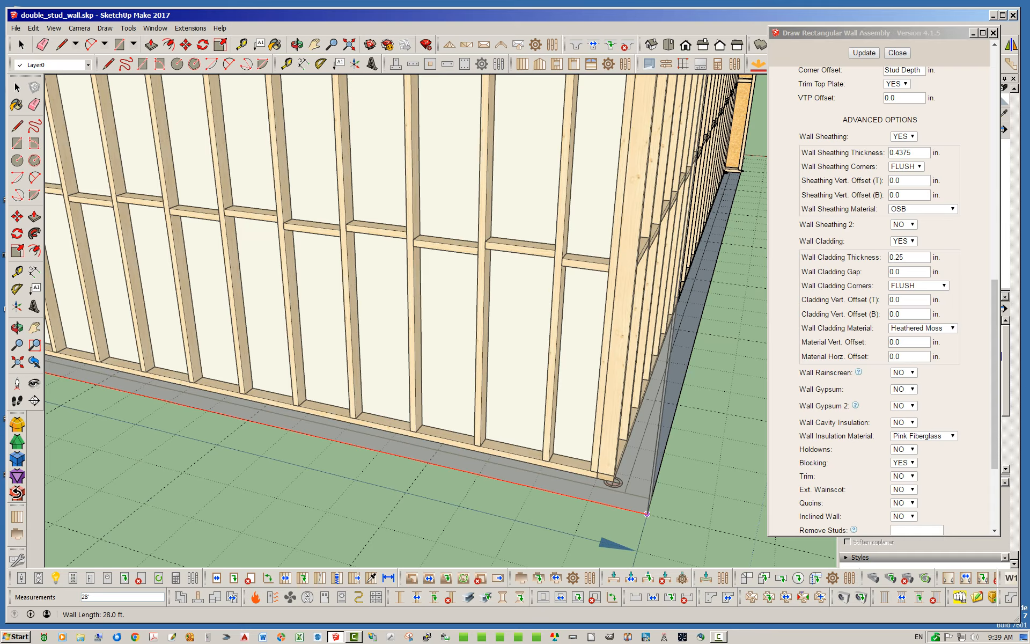
{"action": "left_click", "coordinate": [647, 513]}
Step: Close the outer wall loop with a 28' wall back to the starting corner's framing, and end the wall command
{"action": "scroll", "coordinate": [494, 454], "scroll_direction": "down", "scroll_amount": 5}
{"action": "middle_click_drag", "start_coordinate": [641, 343], "coordinate": [393, 430]}
{"action": "scroll", "coordinate": [477, 448], "scroll_direction": "up", "scroll_amount": 7}
{"action": "scroll", "coordinate": [558, 433], "scroll_direction": "down", "scroll_amount": 3}
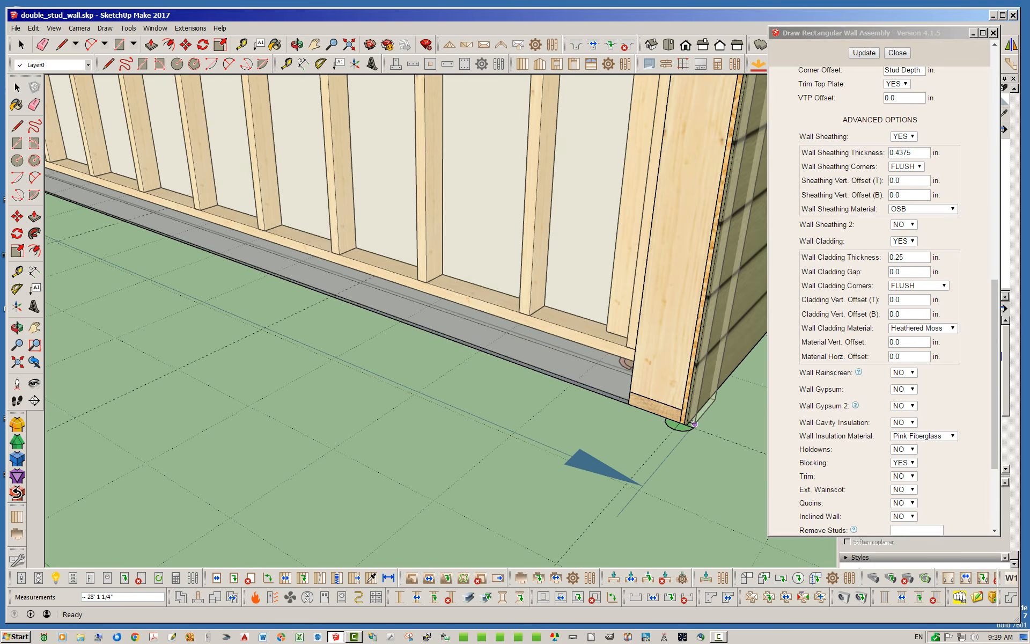
{"action": "scroll", "coordinate": [687, 416], "scroll_direction": "up", "scroll_amount": 4}
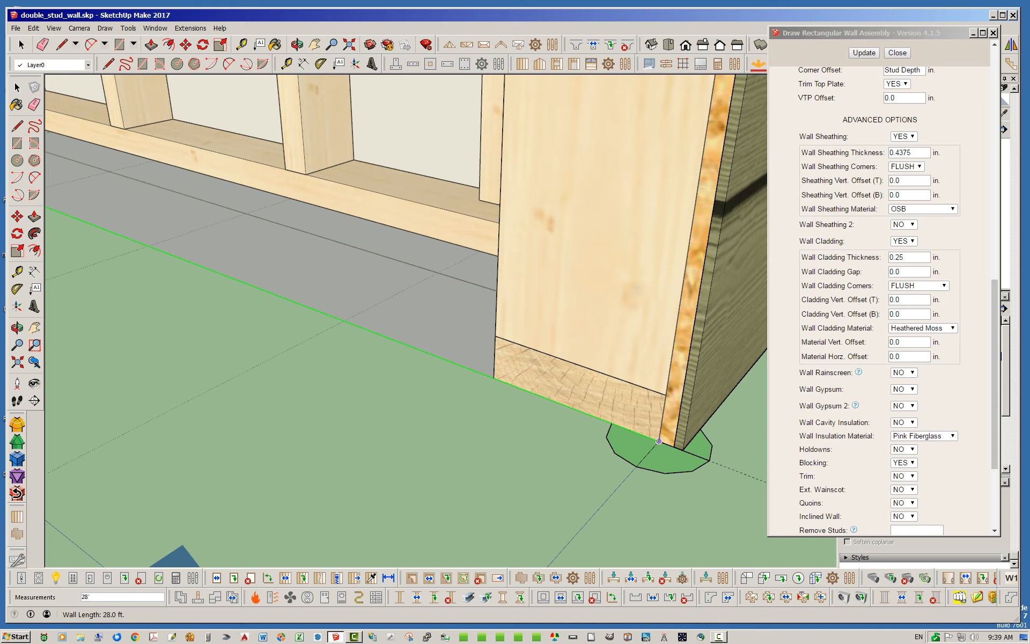
{"action": "left_click", "coordinate": [659, 441]}
{"action": "scroll", "coordinate": [561, 536], "scroll_direction": "down", "scroll_amount": 6}
{"action": "scroll", "coordinate": [528, 332], "scroll_direction": "up", "scroll_amount": 2}
{"action": "mouse_move", "coordinate": [528, 343]}
{"action": "middle_mouse_down"}
{"action": "mouse_move", "coordinate": [344, 328]}
{"action": "mouse_move", "coordinate": [263, 413]}
{"action": "mouse_move", "coordinate": [306, 412]}
{"action": "middle_mouse_up"}
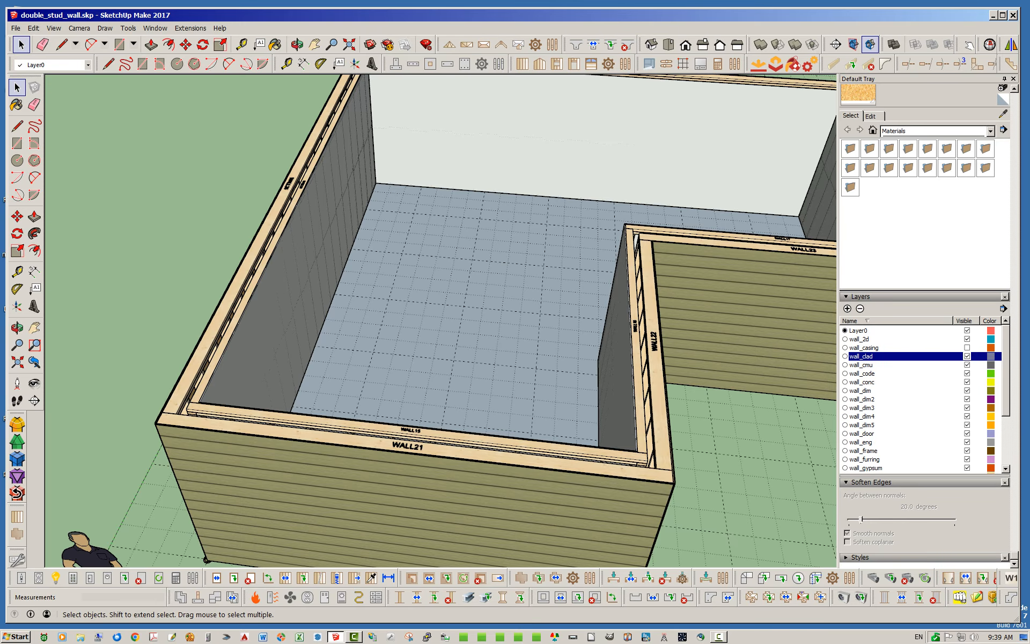
{"action": "middle_click_drag", "start_coordinate": [393, 508], "coordinate": [53, 468]}
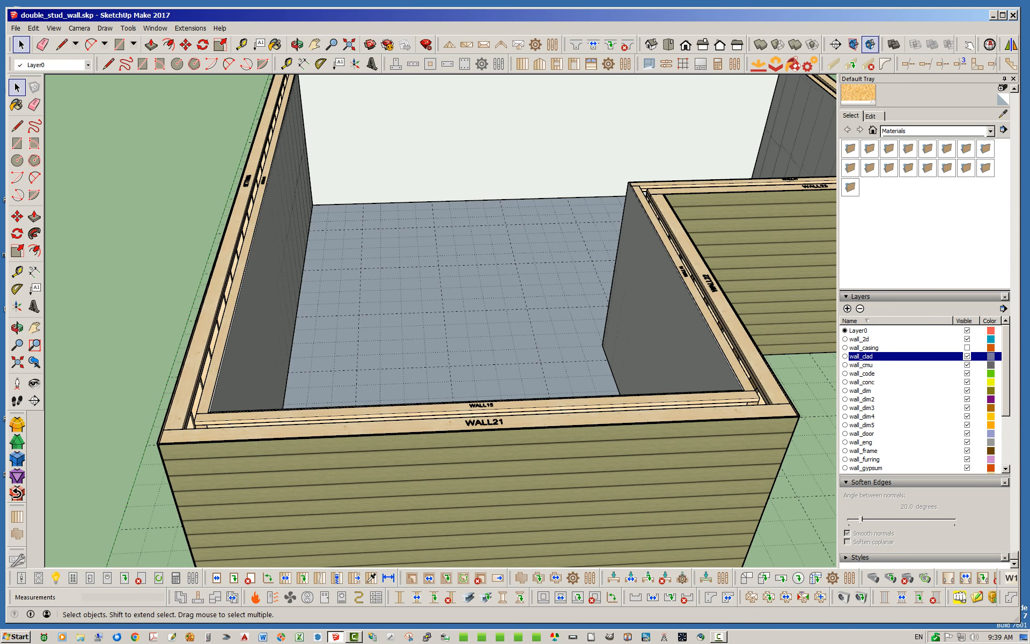
Step: Insert a 36 x 48 in. window without interior casing in the outer wall of the short end, centered 8' from the corner
{"action": "middle_click_drag", "start_coordinate": [300, 552], "coordinate": [135, 557]}
{"action": "scroll", "coordinate": [453, 268], "scroll_direction": "down", "scroll_amount": 3}
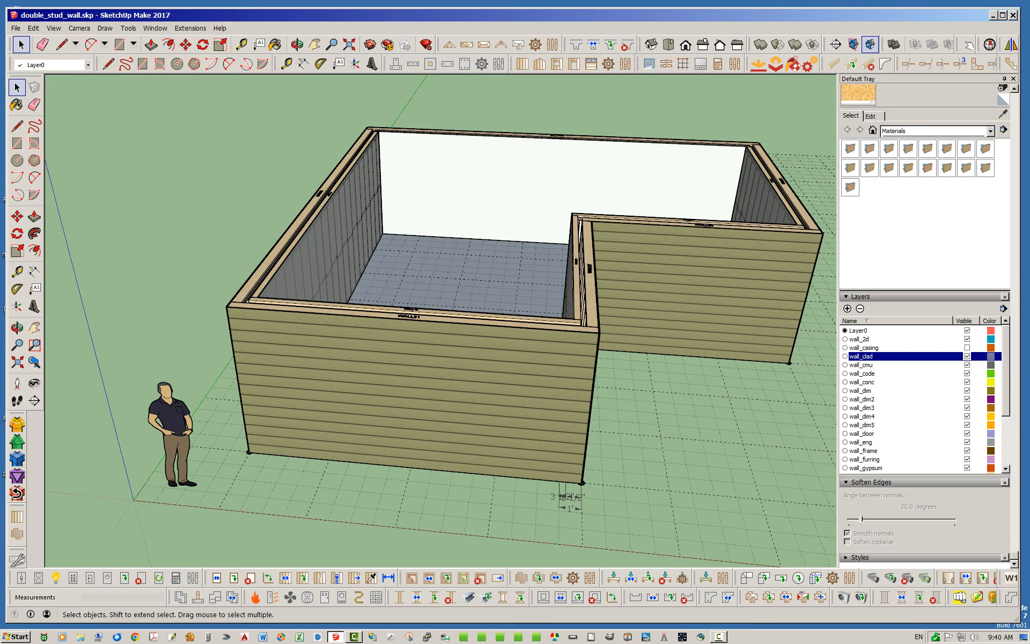
{"action": "left_click", "coordinate": [556, 64]}
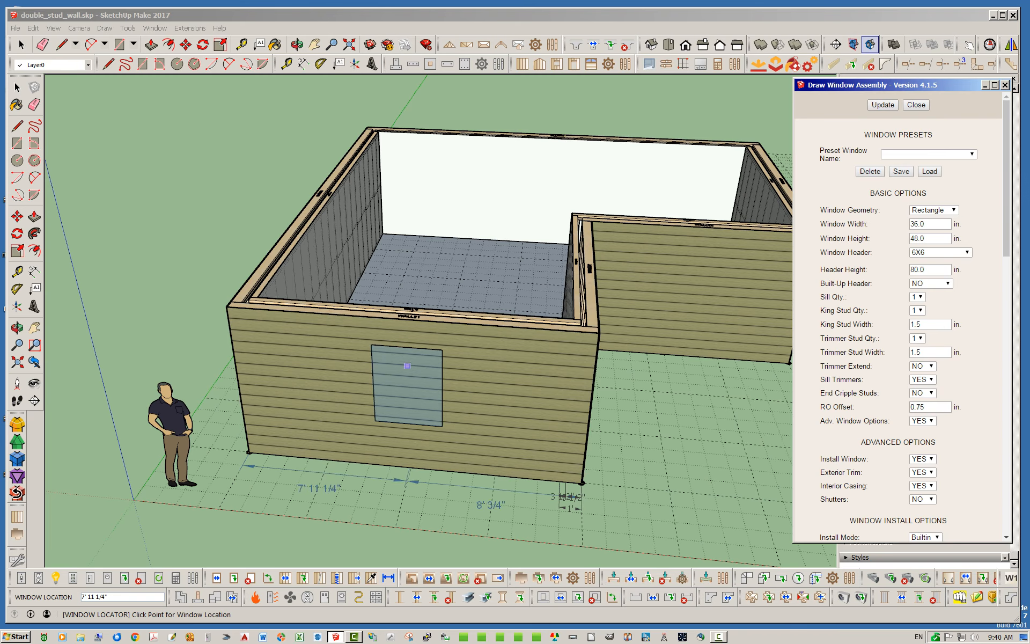
{"action": "middle_click_drag", "start_coordinate": [467, 390], "coordinate": [295, 434]}
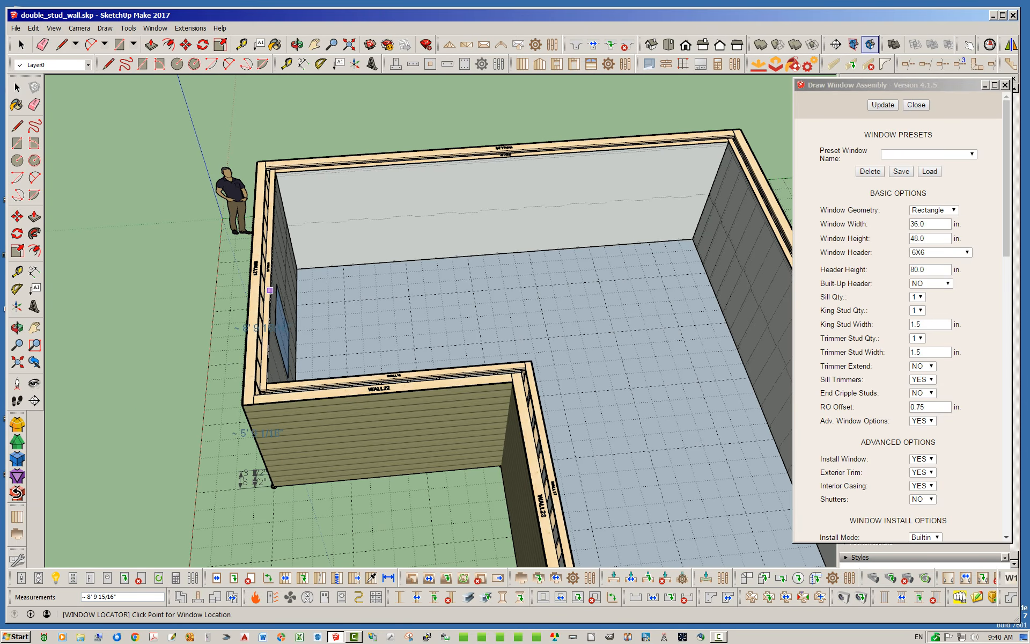
{"action": "middle_click_drag", "start_coordinate": [252, 386], "coordinate": [514, 408]}
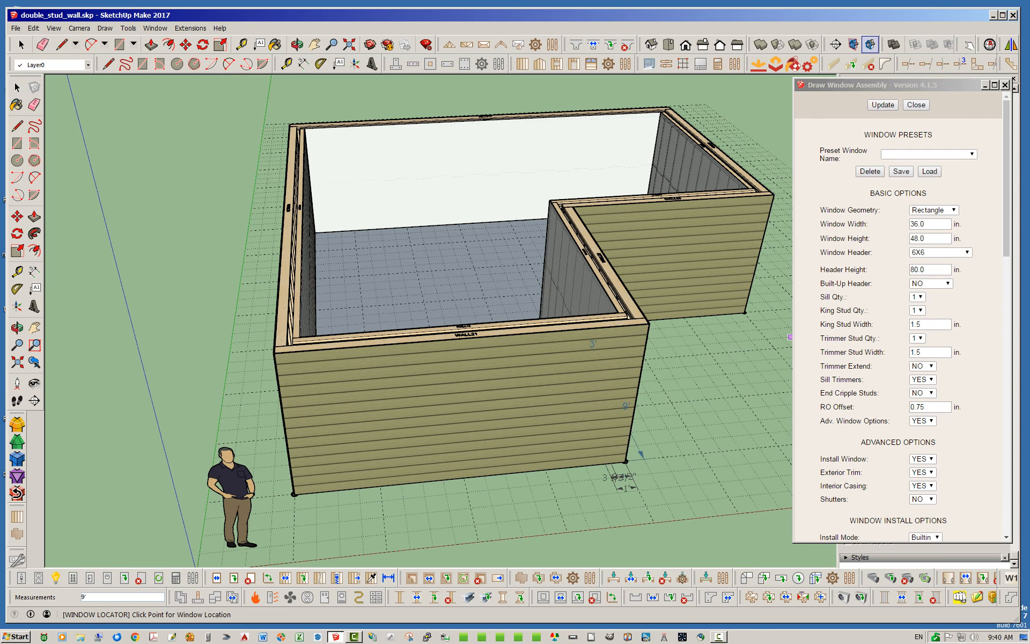
{"action": "left_click_drag", "start_coordinate": [1006, 172], "coordinate": [1006, 243]}
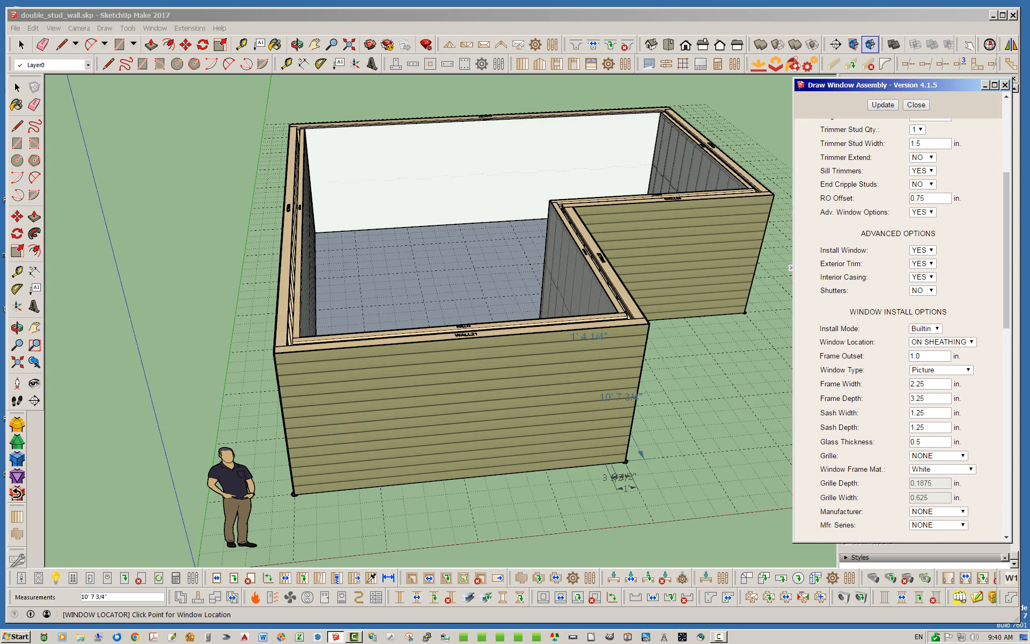
{"action": "left_click", "coordinate": [922, 277]}
{"action": "left_click", "coordinate": [918, 300]}
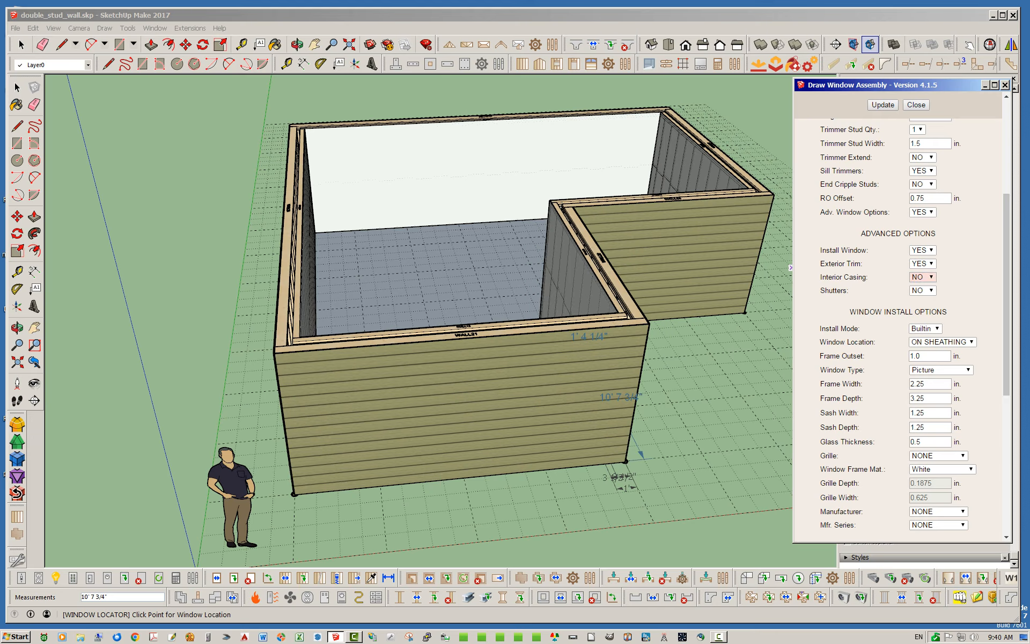
{"action": "left_click", "coordinate": [882, 105]}
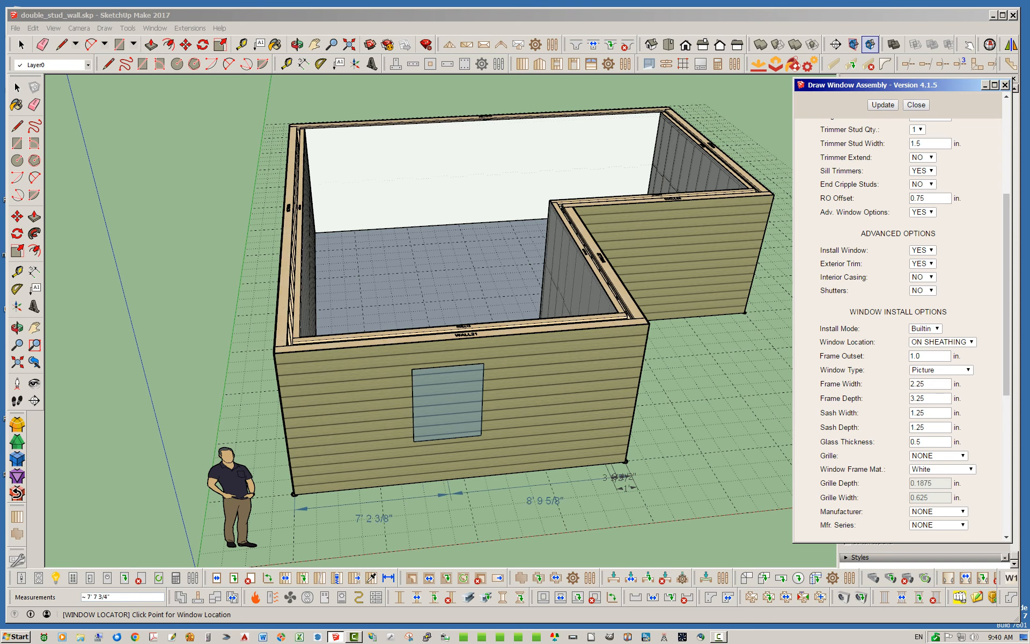
{"action": "left_click", "coordinate": [466, 491]}
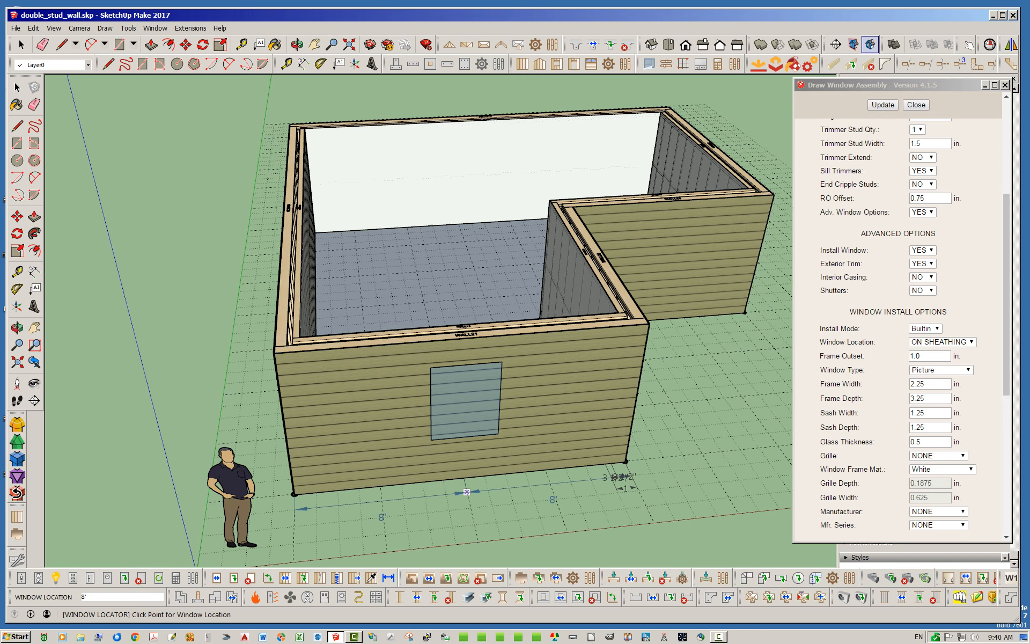
Step: Start a window assembly in the inner wall behind the new window and set its header to 4X2
{"action": "middle_click_drag", "start_coordinate": [440, 322], "coordinate": [376, 258]}
{"action": "scroll", "coordinate": [461, 300], "scroll_direction": "down", "scroll_amount": 3}
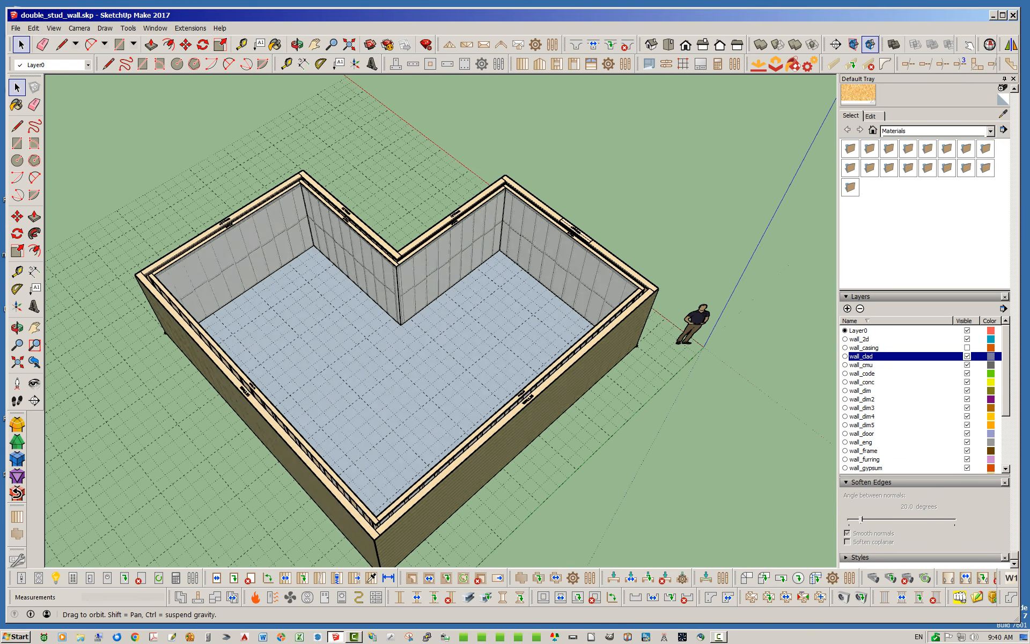
{"action": "scroll", "coordinate": [568, 241], "scroll_direction": "up", "scroll_amount": 6}
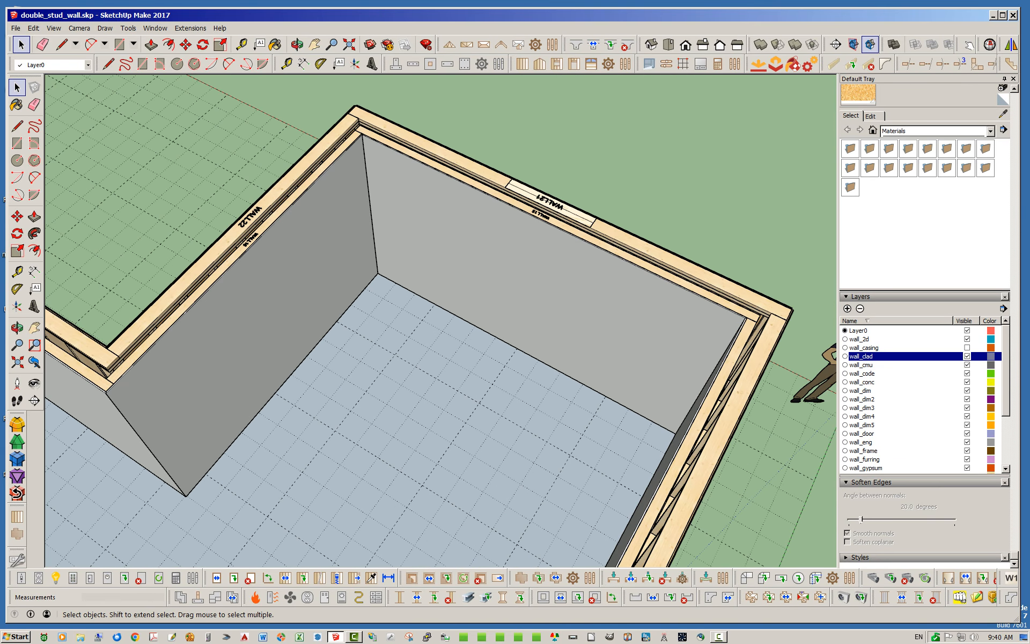
{"action": "left_click", "coordinate": [557, 64]}
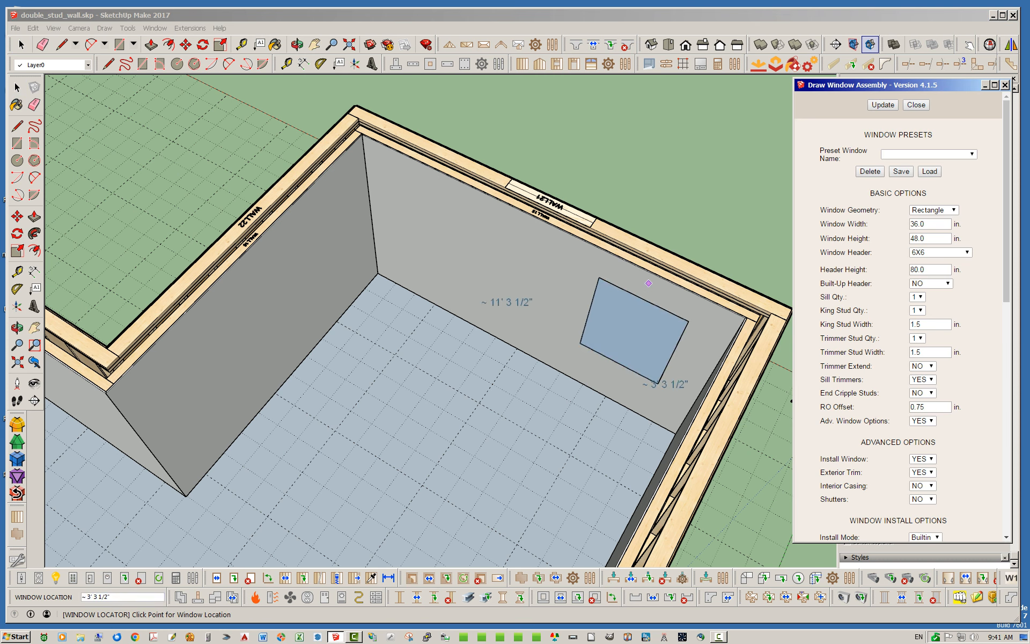
{"action": "left_click", "coordinate": [942, 252]}
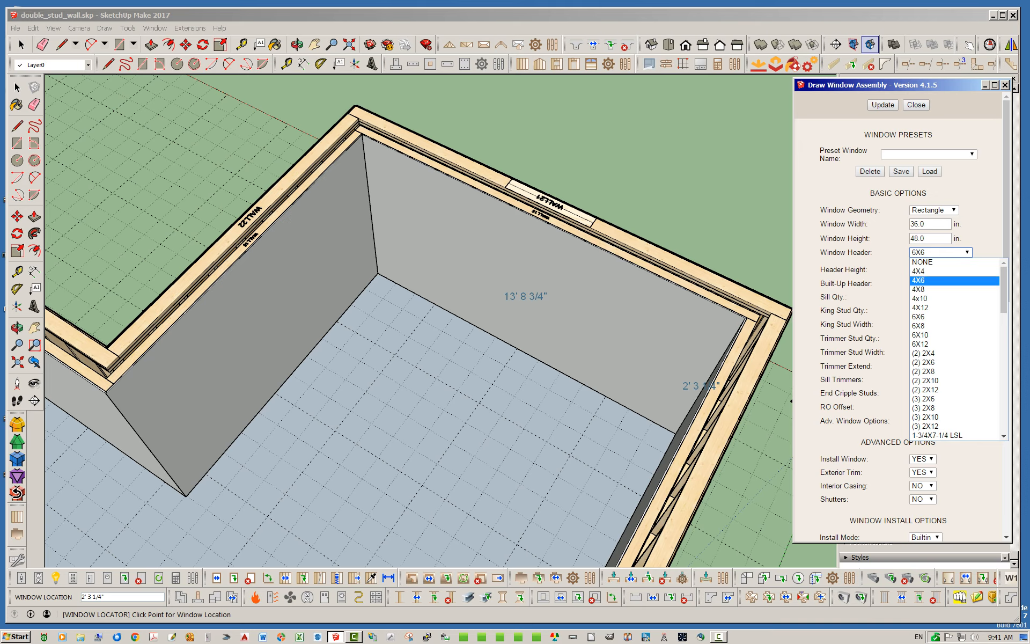
{"action": "scroll", "coordinate": [950, 301], "scroll_direction": "down", "scroll_amount": 2}
{"action": "scroll", "coordinate": [949, 349], "scroll_direction": "down", "scroll_amount": 1}
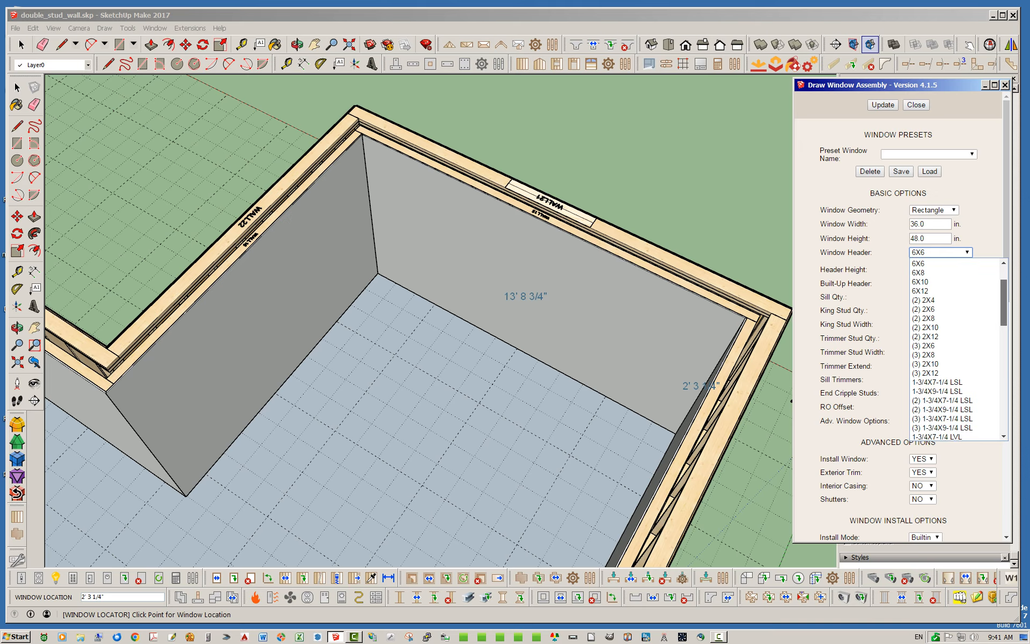
{"action": "scroll", "coordinate": [955, 348], "scroll_direction": "down", "scroll_amount": 4}
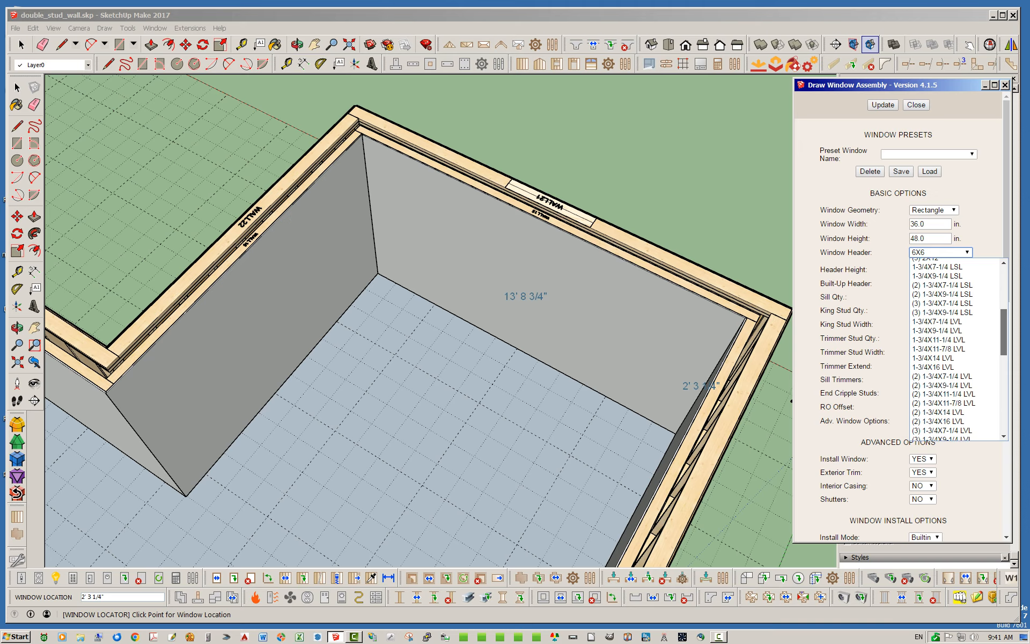
{"action": "scroll", "coordinate": [949, 349], "scroll_direction": "down", "scroll_amount": 5}
{"action": "scroll", "coordinate": [949, 349], "scroll_direction": "down", "scroll_amount": 2}
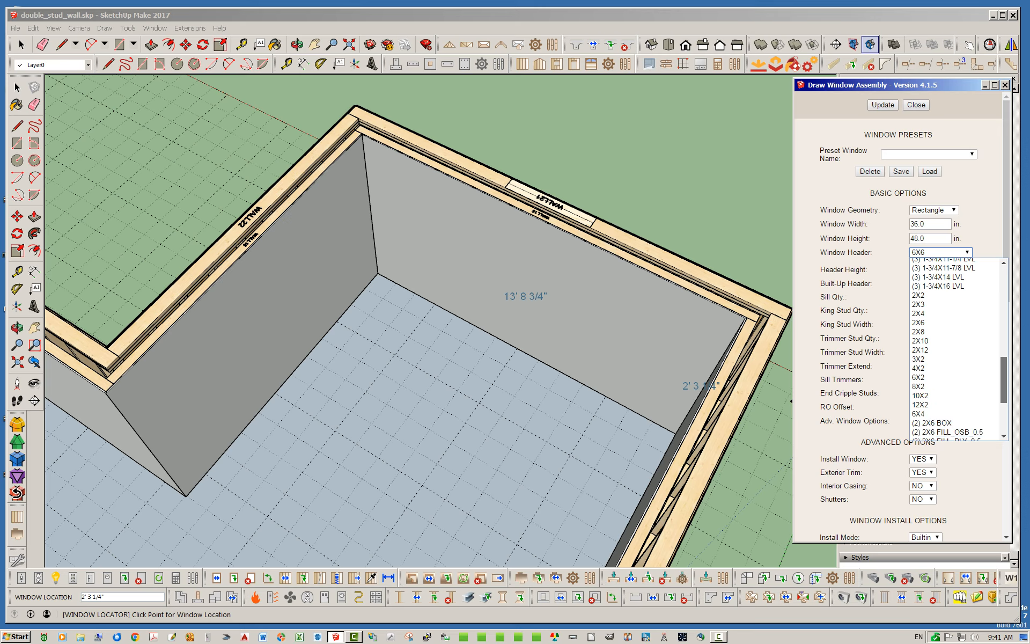
{"action": "left_click", "coordinate": [933, 366]}
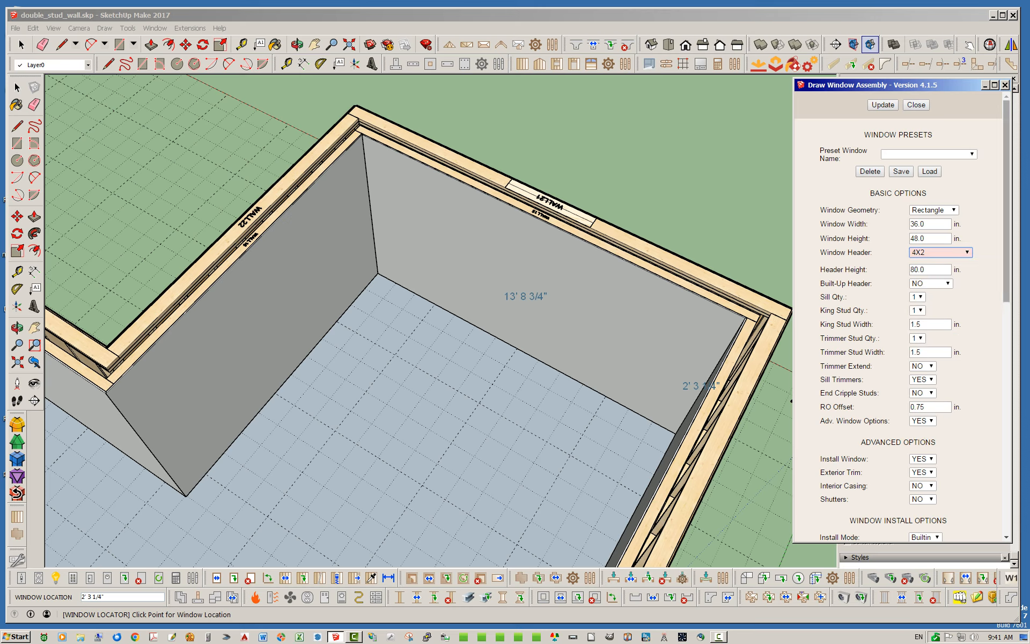
Step: Disable window installation and exterior trim, enable interior casing, and place the opening centered in the inner wall at 7' 3 1/2"
{"action": "scroll", "coordinate": [901, 322], "scroll_direction": "down", "scroll_amount": 8}
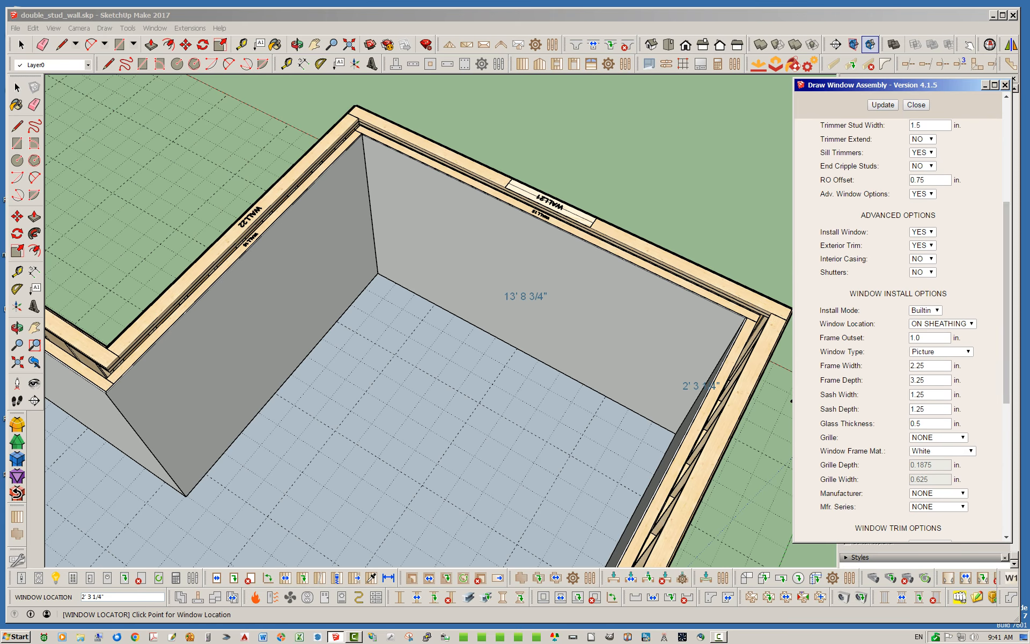
{"action": "left_click", "coordinate": [923, 232]}
{"action": "left_click", "coordinate": [918, 251]}
{"action": "left_click", "coordinate": [923, 245]}
{"action": "left_click", "coordinate": [918, 264]}
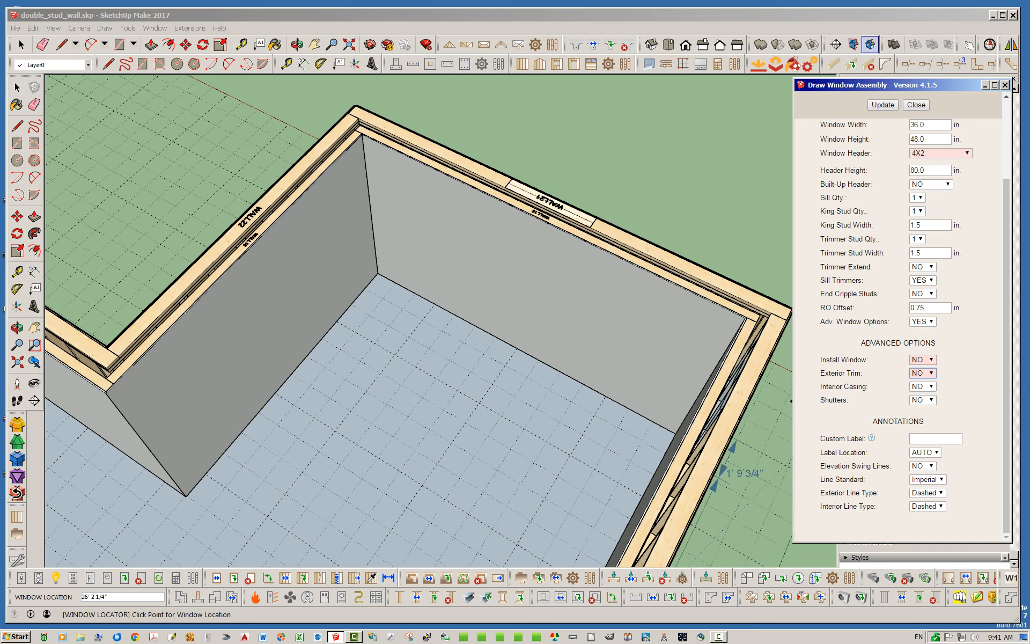
{"action": "left_click", "coordinate": [923, 386]}
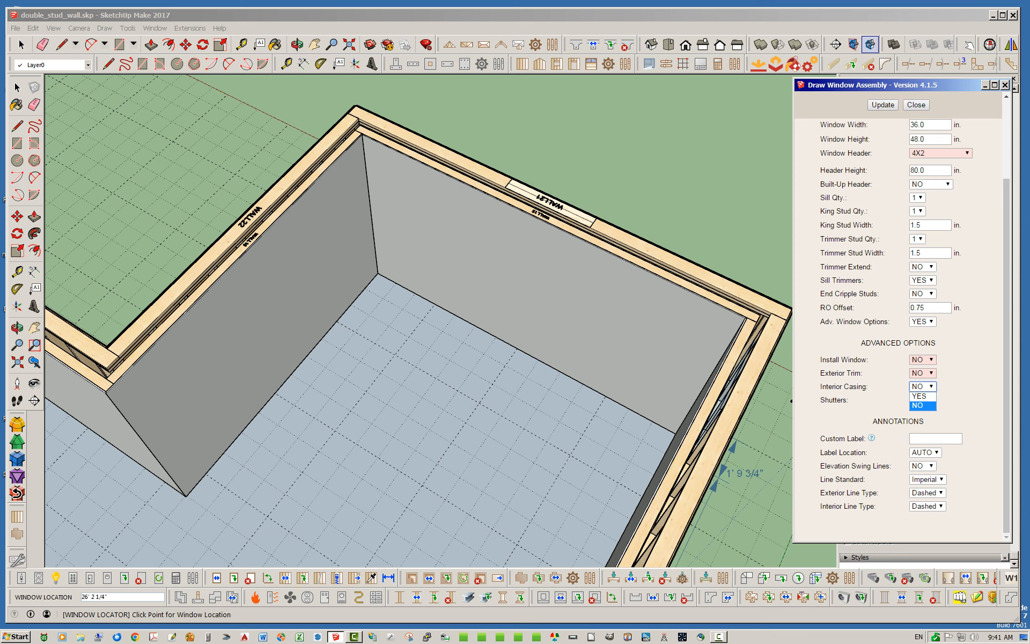
{"action": "left_click", "coordinate": [920, 397]}
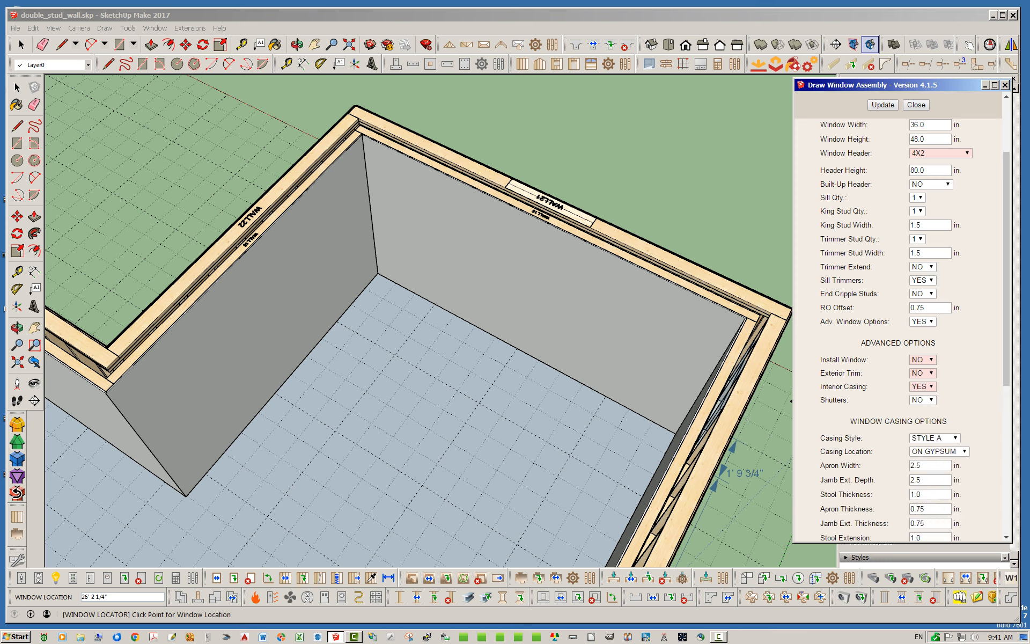
{"action": "left_click", "coordinate": [883, 105]}
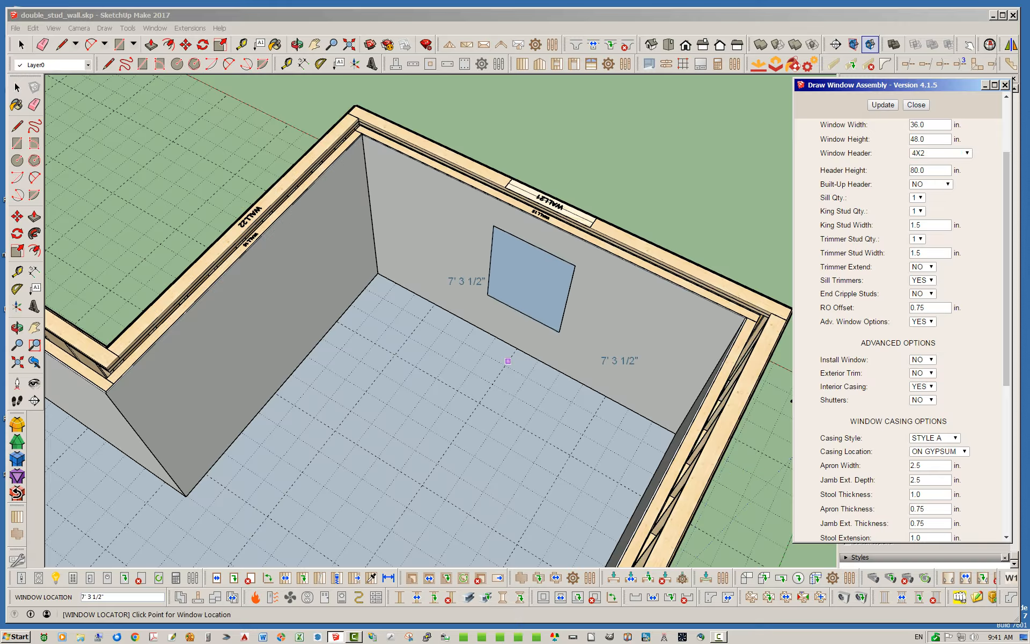
{"action": "left_click", "coordinate": [504, 365]}
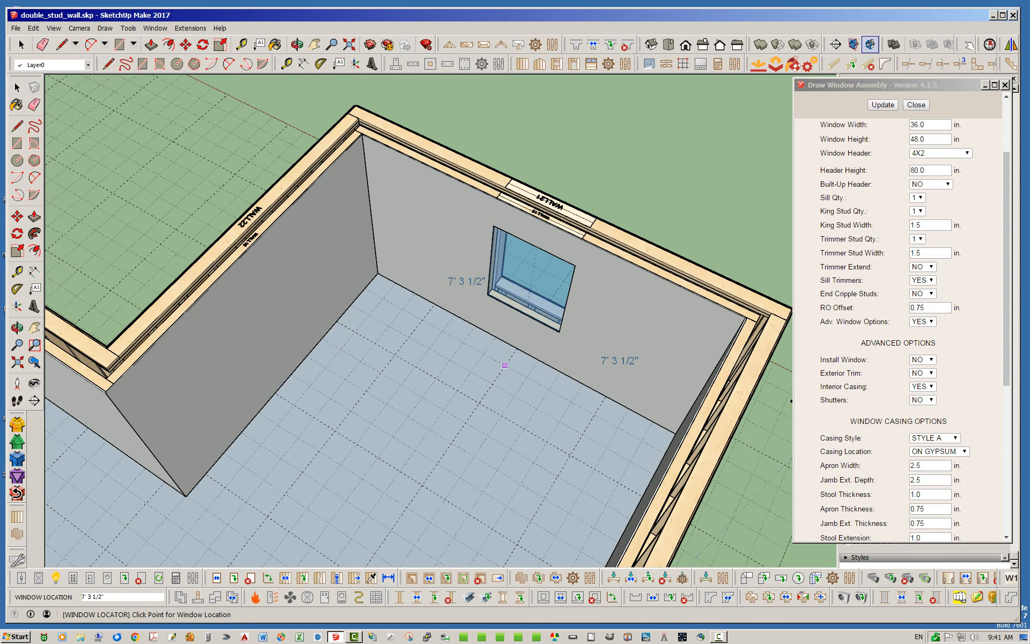
Step: Examine from outside how the window openings in the inner and outer walls line up, including the sill framing
{"action": "middle_click_drag", "start_coordinate": [505, 365], "coordinate": [480, 360]}
{"action": "middle_click_drag", "start_coordinate": [633, 364], "coordinate": [443, 352]}
{"action": "scroll", "coordinate": [429, 347], "scroll_direction": "up", "scroll_amount": 6}
{"action": "scroll", "coordinate": [456, 349], "scroll_direction": "up", "scroll_amount": 3}
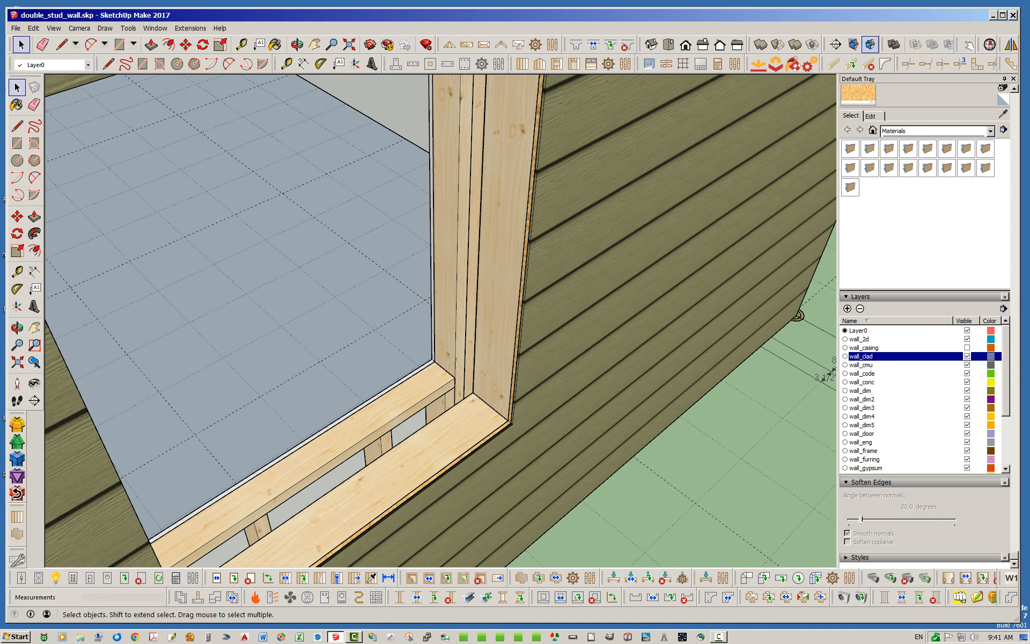
{"action": "scroll", "coordinate": [483, 387], "scroll_direction": "down", "scroll_amount": 2}
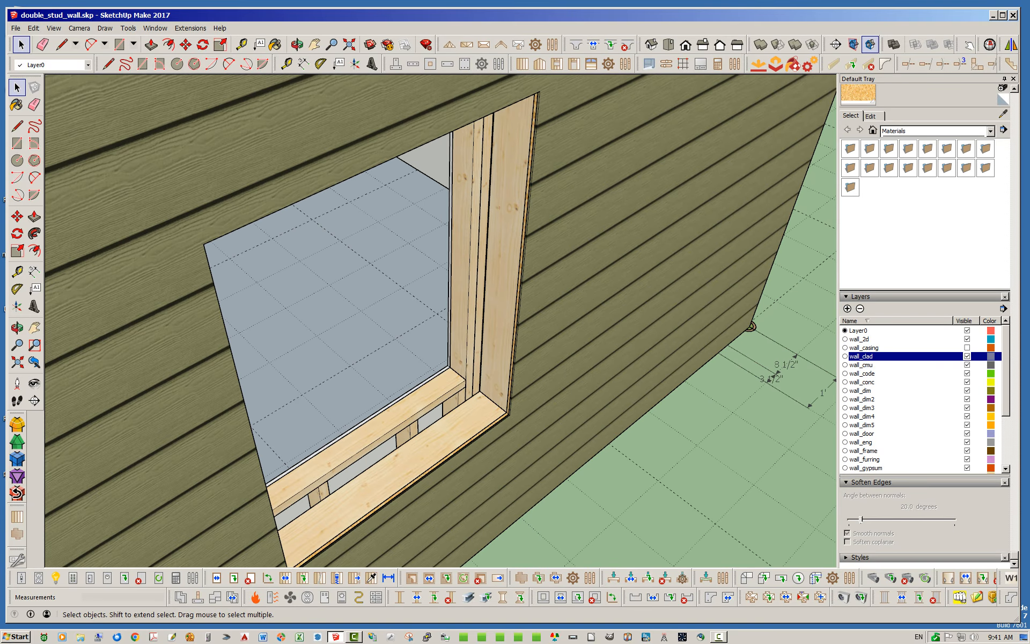
{"action": "scroll", "coordinate": [461, 385], "scroll_direction": "down", "scroll_amount": 7}
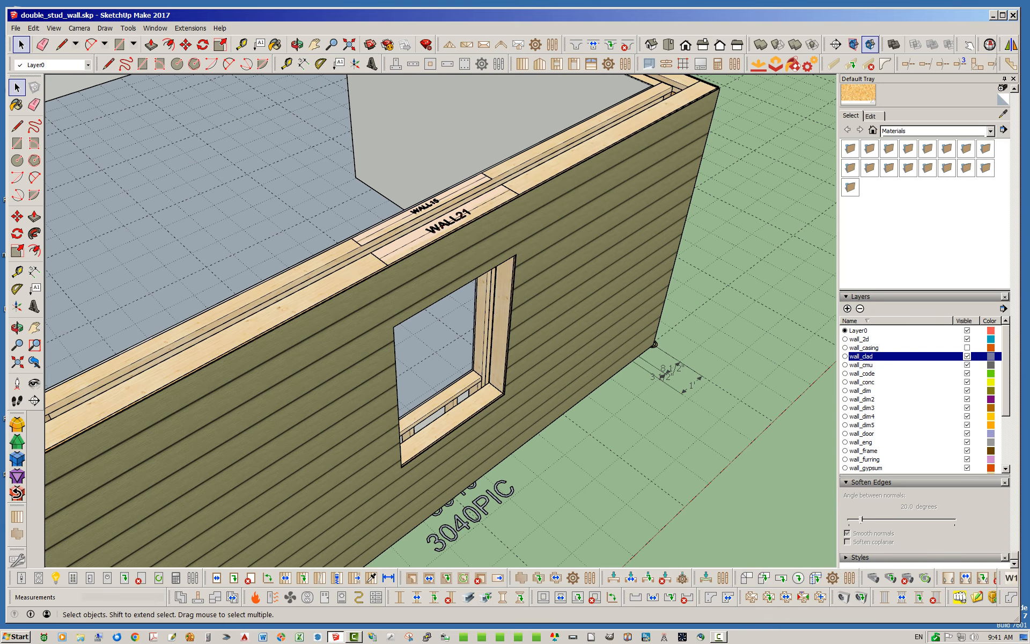
{"action": "middle_click_drag", "start_coordinate": [528, 353], "coordinate": [465, 301]}
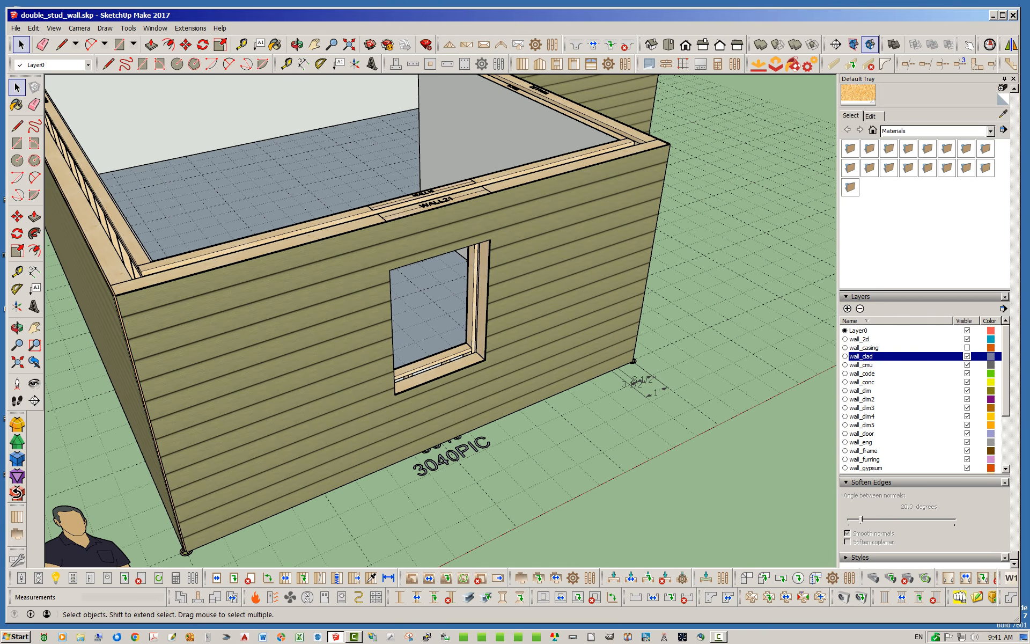
Step: Show the wall_window layer and hide the wall_sheath, wall_gypsum and wall_clad layers
{"action": "scroll", "coordinate": [912, 396], "scroll_direction": "down", "scroll_amount": 3}
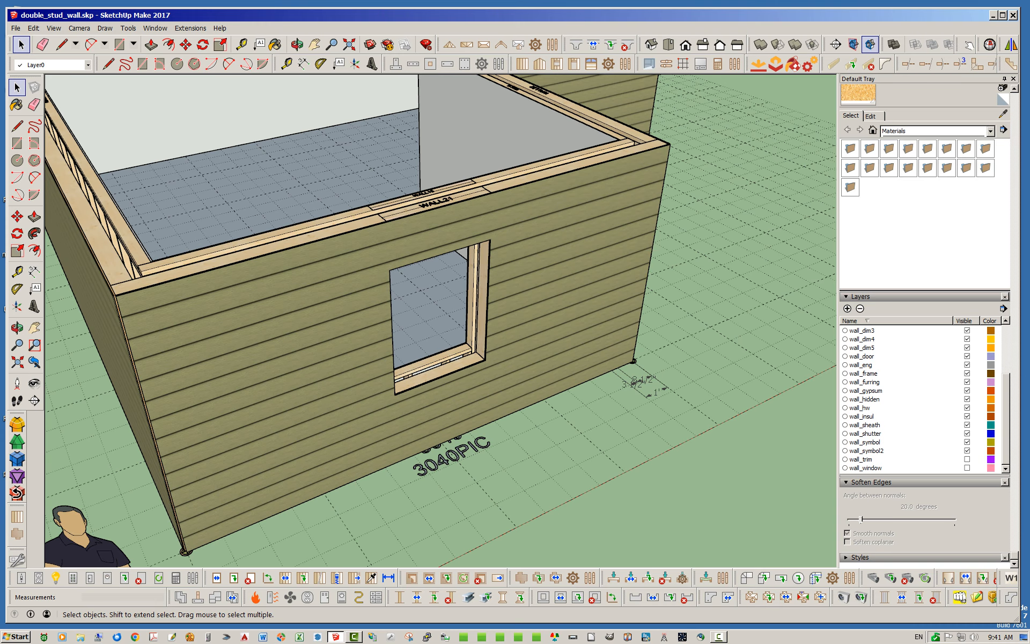
{"action": "left_click", "coordinate": [967, 468]}
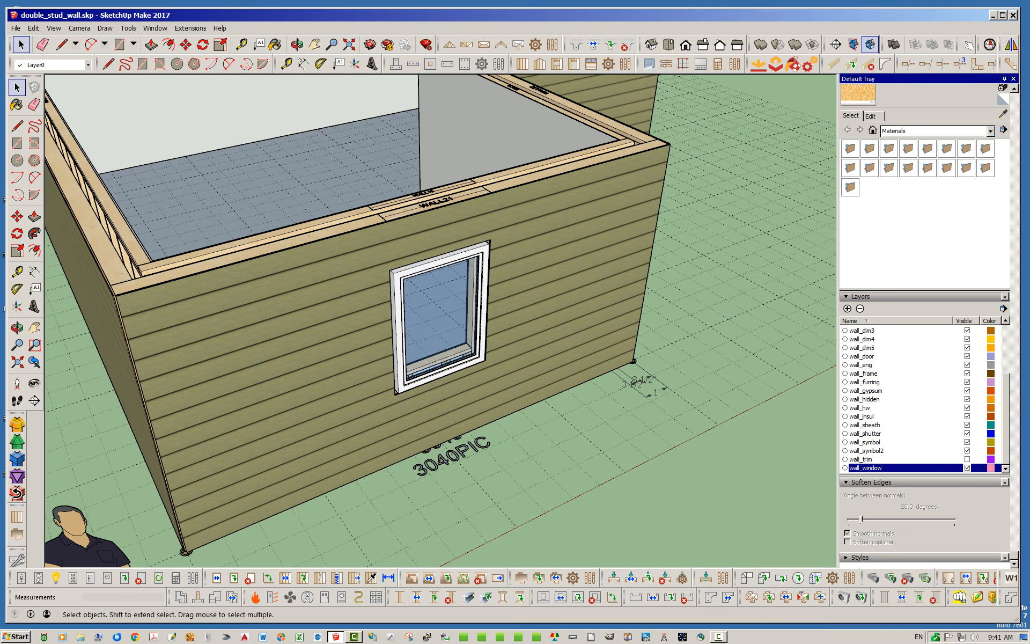
{"action": "left_click", "coordinate": [967, 425]}
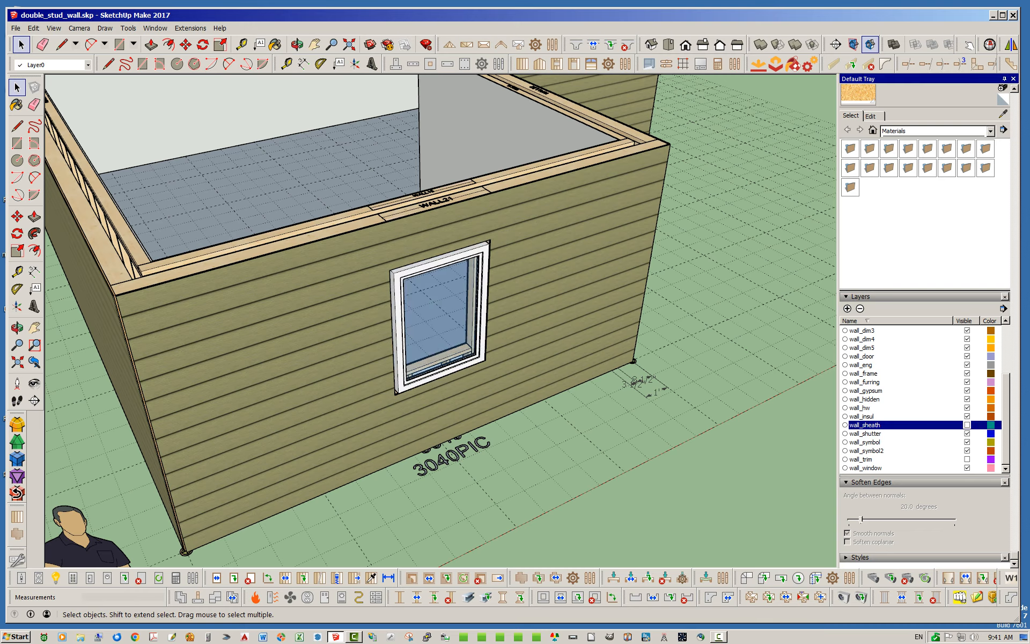
{"action": "left_click", "coordinate": [967, 391]}
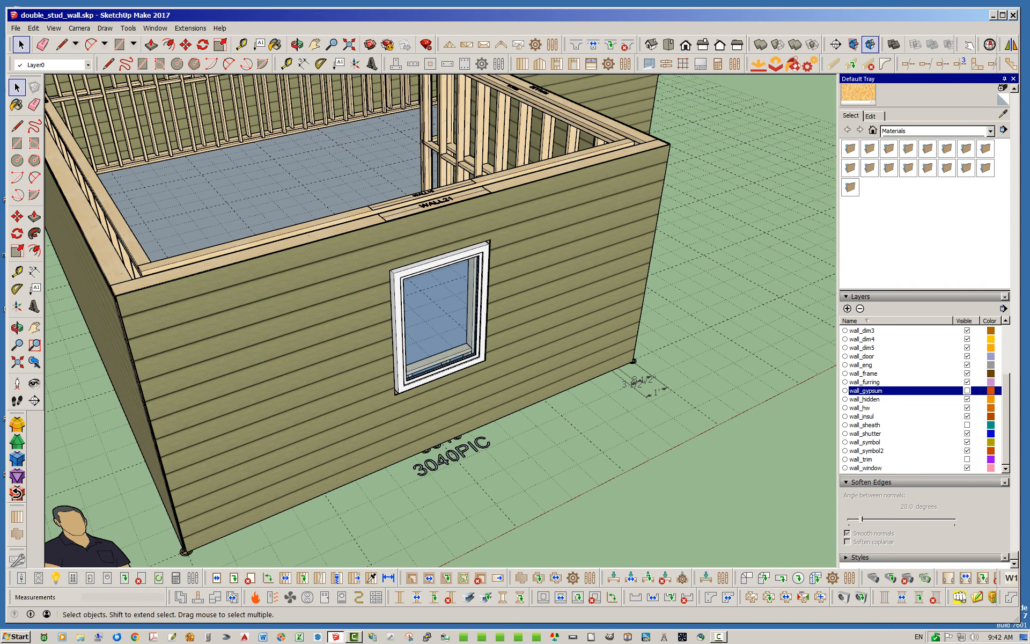
{"action": "scroll", "coordinate": [911, 399], "scroll_direction": "up", "scroll_amount": 3}
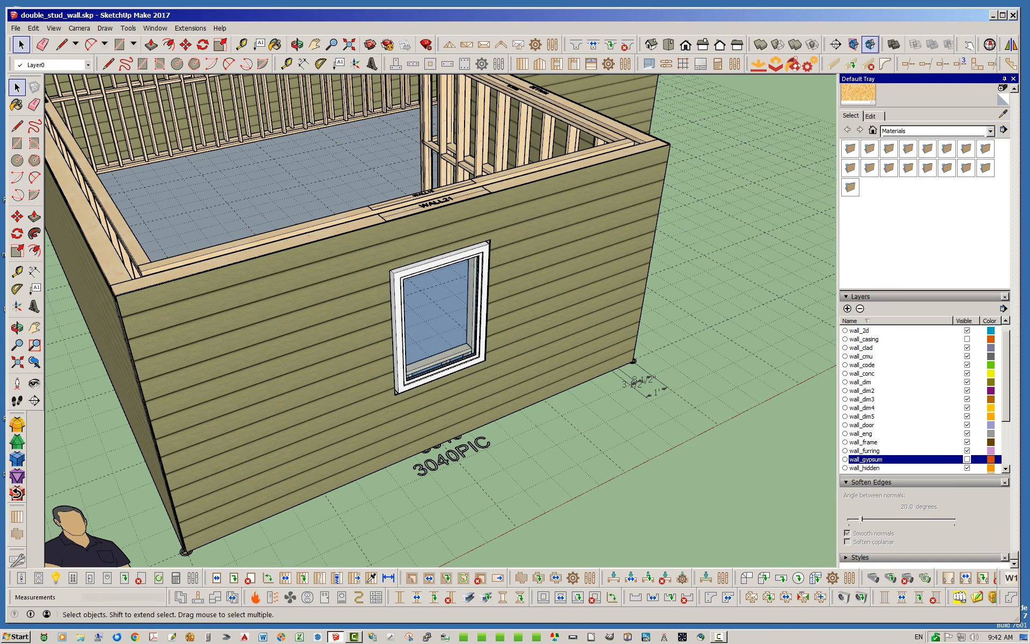
{"action": "left_click", "coordinate": [967, 347]}
Step: Examine the header, sill, trimmer and cripple stud framing around the window in both stud walls
{"action": "middle_click_drag", "start_coordinate": [429, 348], "coordinate": [364, 263]}
{"action": "scroll", "coordinate": [356, 252], "scroll_direction": "up", "scroll_amount": 4}
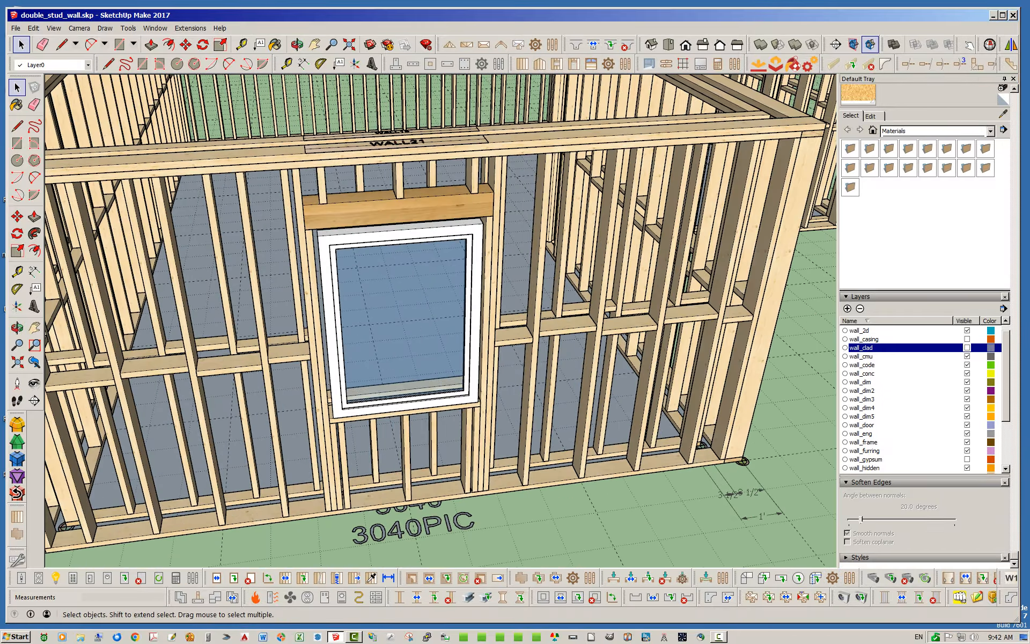
{"action": "scroll", "coordinate": [366, 262], "scroll_direction": "down", "scroll_amount": 2}
{"action": "scroll", "coordinate": [352, 450], "scroll_direction": "up", "scroll_amount": 3}
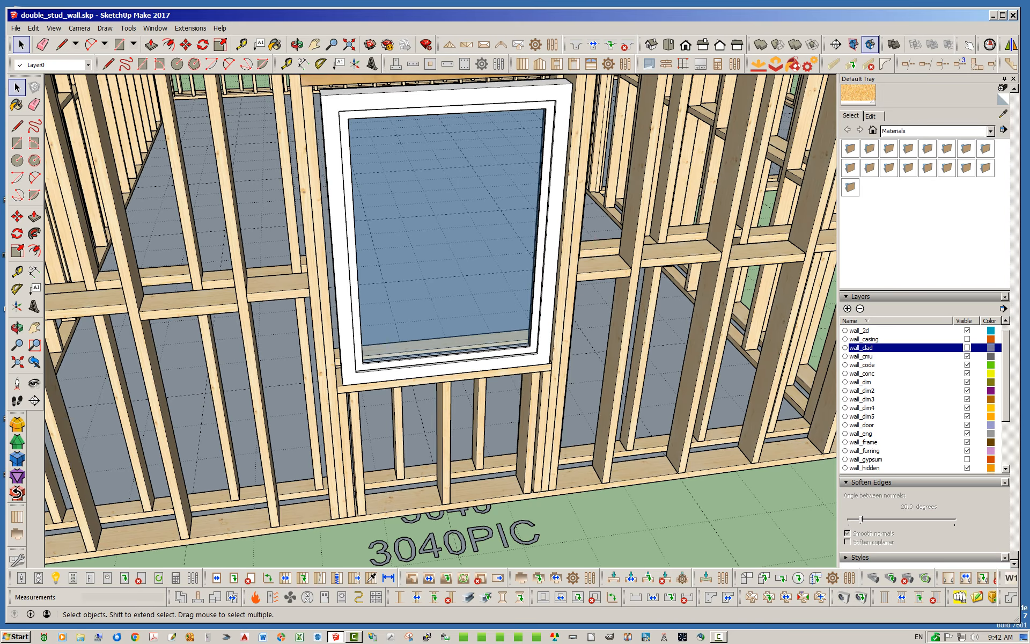
{"action": "scroll", "coordinate": [563, 376], "scroll_direction": "down", "scroll_amount": 2}
{"action": "scroll", "coordinate": [276, 472], "scroll_direction": "up", "scroll_amount": 3}
{"action": "middle_click_drag", "start_coordinate": [429, 386], "coordinate": [349, 284]}
{"action": "scroll", "coordinate": [429, 300], "scroll_direction": "up", "scroll_amount": 5}
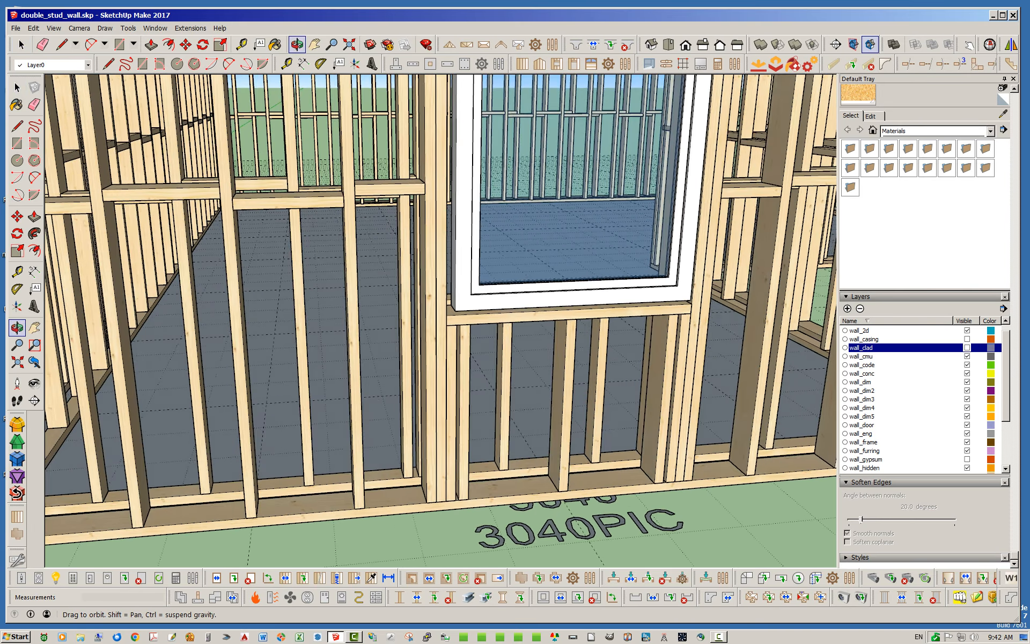
{"action": "key", "text": "space"}
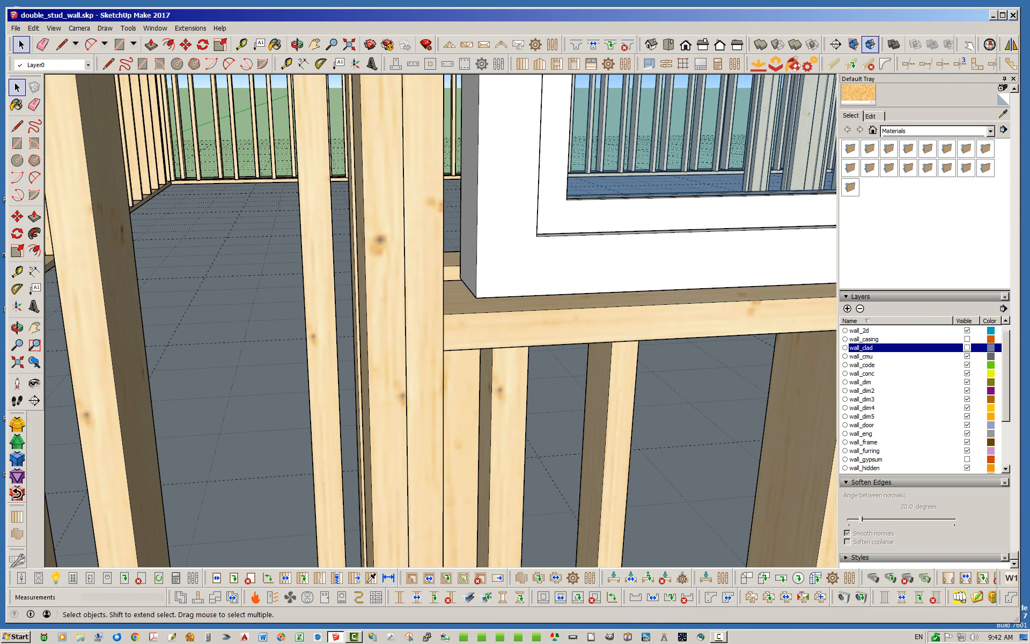
Step: Dimension the window unit's width between its two lower outer corners
{"action": "middle_click_drag", "start_coordinate": [445, 316], "coordinate": [477, 349]}
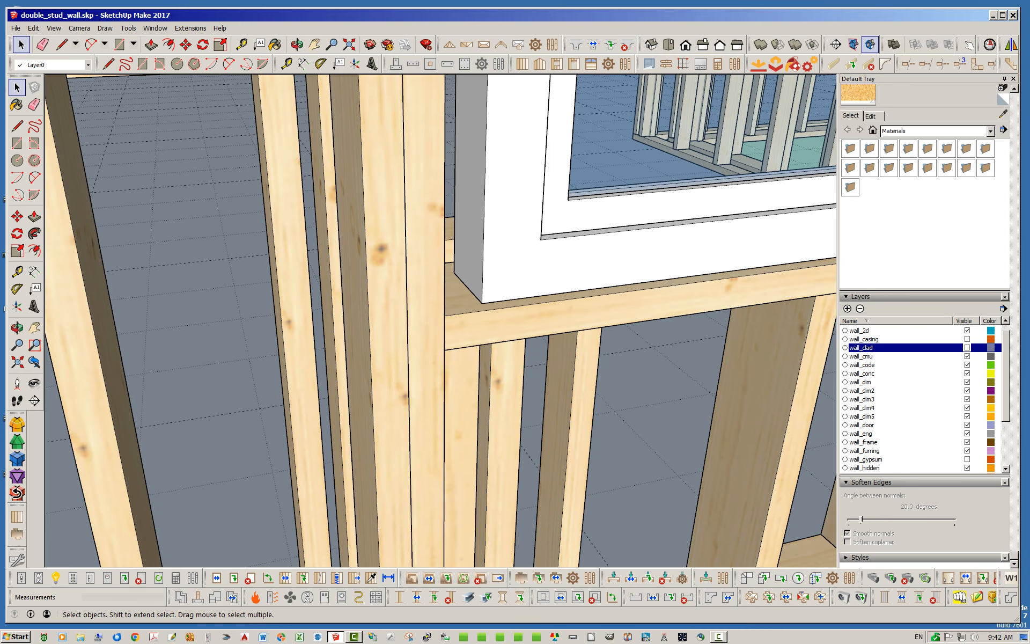
{"action": "left_click", "coordinate": [303, 64]}
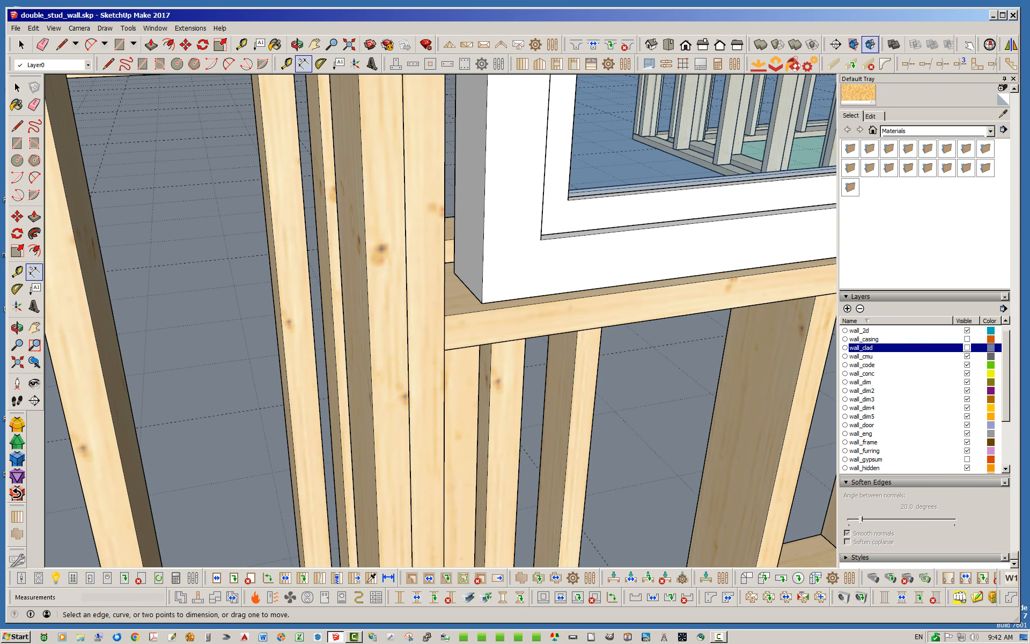
{"action": "left_click", "coordinate": [482, 303]}
{"action": "scroll", "coordinate": [386, 365], "scroll_direction": "down", "scroll_amount": 4}
{"action": "scroll", "coordinate": [543, 252], "scroll_direction": "up", "scroll_amount": 4}
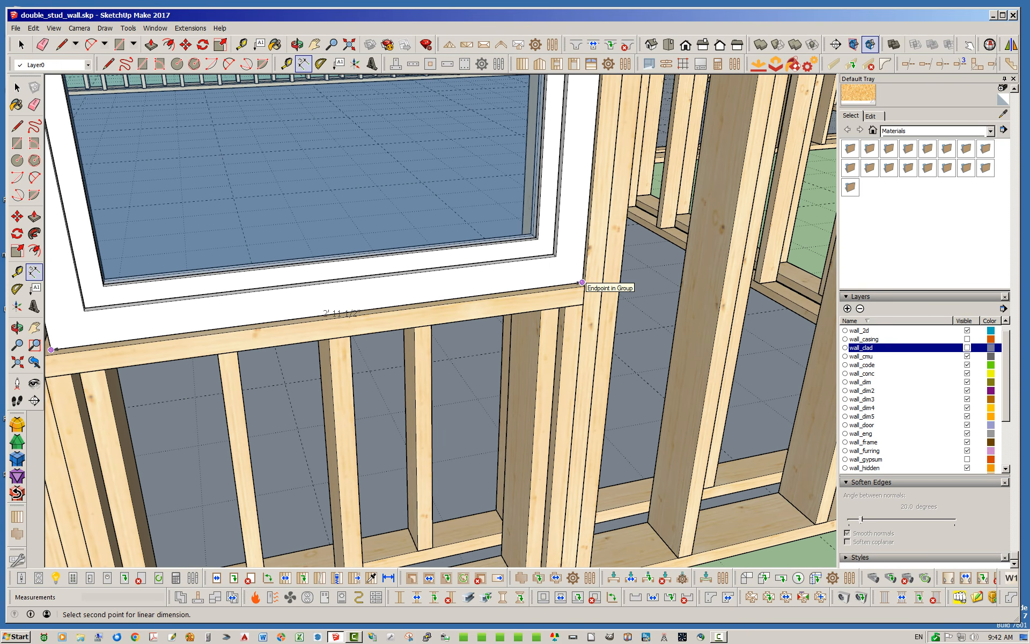
{"action": "left_click", "coordinate": [582, 282]}
{"action": "left_click", "coordinate": [575, 327]}
{"action": "key", "text": "space"}
{"action": "middle_click_drag", "start_coordinate": [569, 343], "coordinate": [625, 343]}
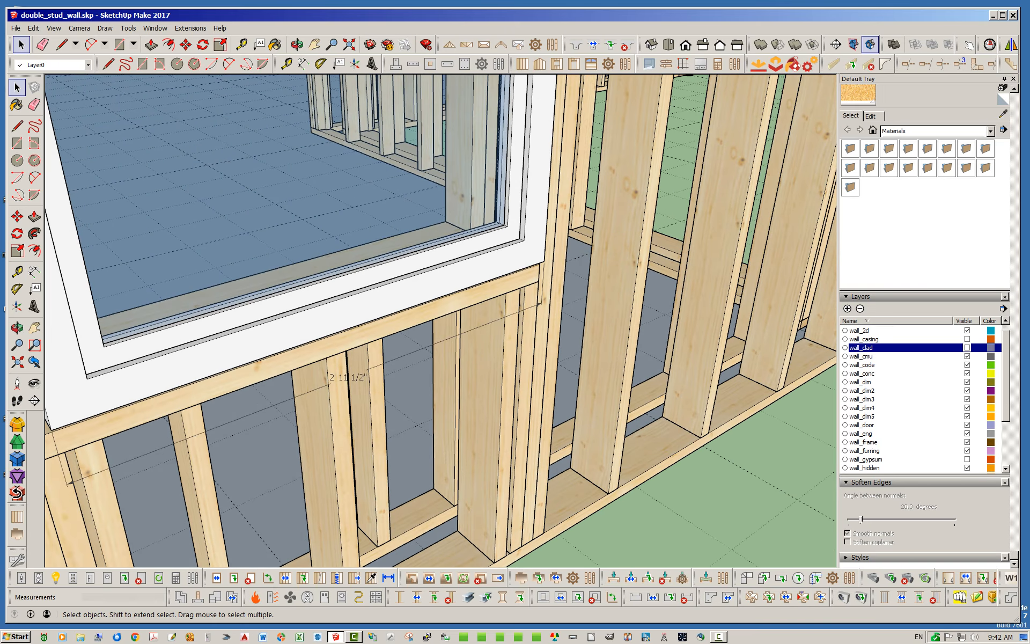
Step: Delete the width dimension from below the window unit
{"action": "scroll", "coordinate": [571, 289], "scroll_direction": "down", "scroll_amount": 3}
{"action": "scroll", "coordinate": [349, 317], "scroll_direction": "up", "scroll_amount": 5}
{"action": "mouse_move", "coordinate": [354, 322]}
{"action": "middle_mouse_down"}
{"action": "mouse_move", "coordinate": [301, 279]}
{"action": "mouse_move", "coordinate": [290, 215]}
{"action": "mouse_move", "coordinate": [322, 279]}
{"action": "mouse_move", "coordinate": [370, 327]}
{"action": "mouse_move", "coordinate": [300, 274]}
{"action": "mouse_move", "coordinate": [359, 311]}
{"action": "middle_mouse_up"}
{"action": "key", "text": "space"}
{"action": "left_click", "coordinate": [461, 477]}
{"action": "key", "text": "Delete"}
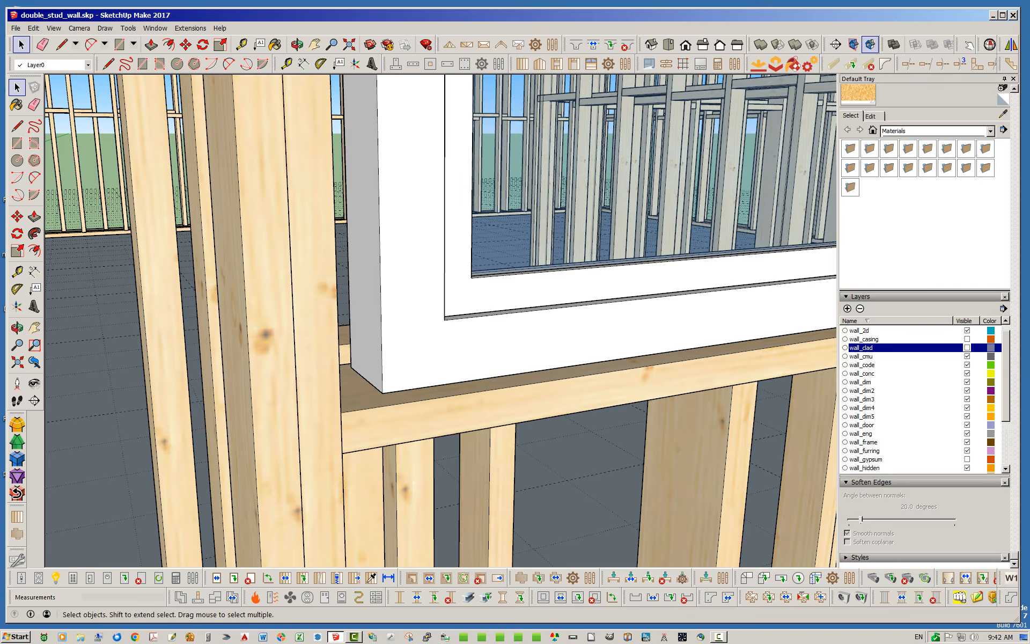
Step: Examine how the sills and rough openings of the inner and outer walls line up around the window, from outside and inside
{"action": "middle_click_drag", "start_coordinate": [472, 397], "coordinate": [394, 322]}
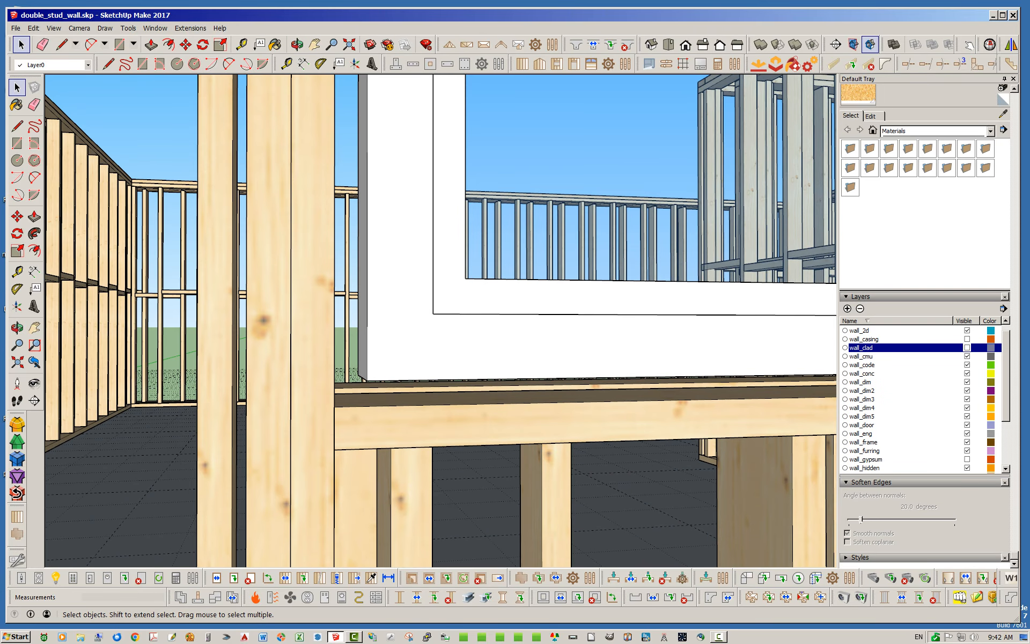
{"action": "middle_click_drag", "start_coordinate": [332, 332], "coordinate": [651, 466]}
{"action": "scroll", "coordinate": [322, 437], "scroll_direction": "down", "scroll_amount": 4}
{"action": "scroll", "coordinate": [319, 443], "scroll_direction": "down", "scroll_amount": 8}
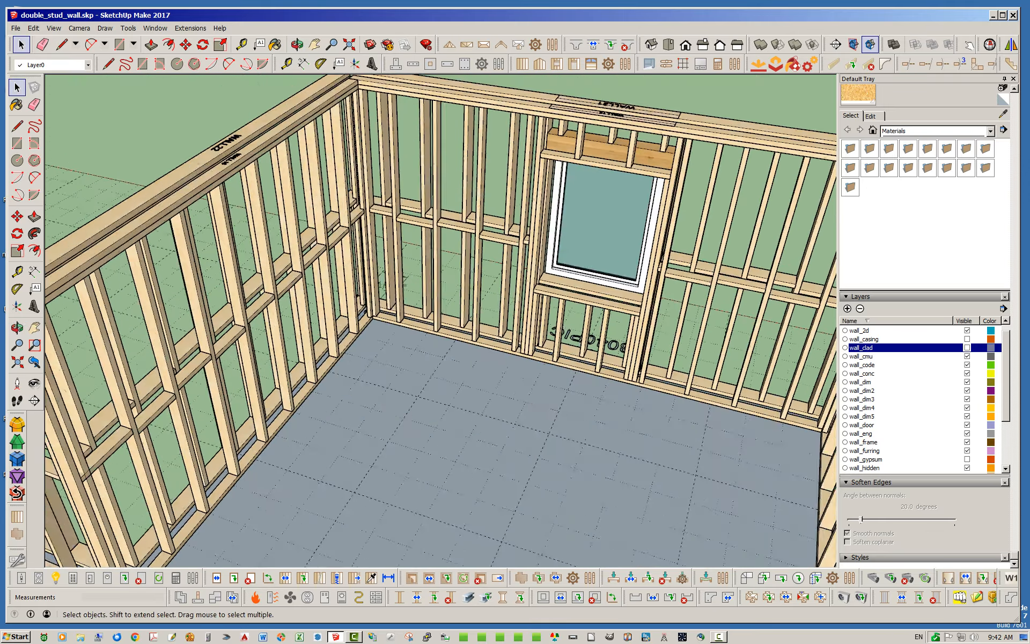
{"action": "scroll", "coordinate": [617, 220], "scroll_direction": "up", "scroll_amount": 7}
{"action": "middle_click_drag", "start_coordinate": [407, 305], "coordinate": [440, 319]}
{"action": "scroll", "coordinate": [375, 327], "scroll_direction": "down", "scroll_amount": 4}
{"action": "scroll", "coordinate": [547, 381], "scroll_direction": "up", "scroll_amount": 4}
{"action": "middle_click_drag", "start_coordinate": [483, 353], "coordinate": [537, 354]}
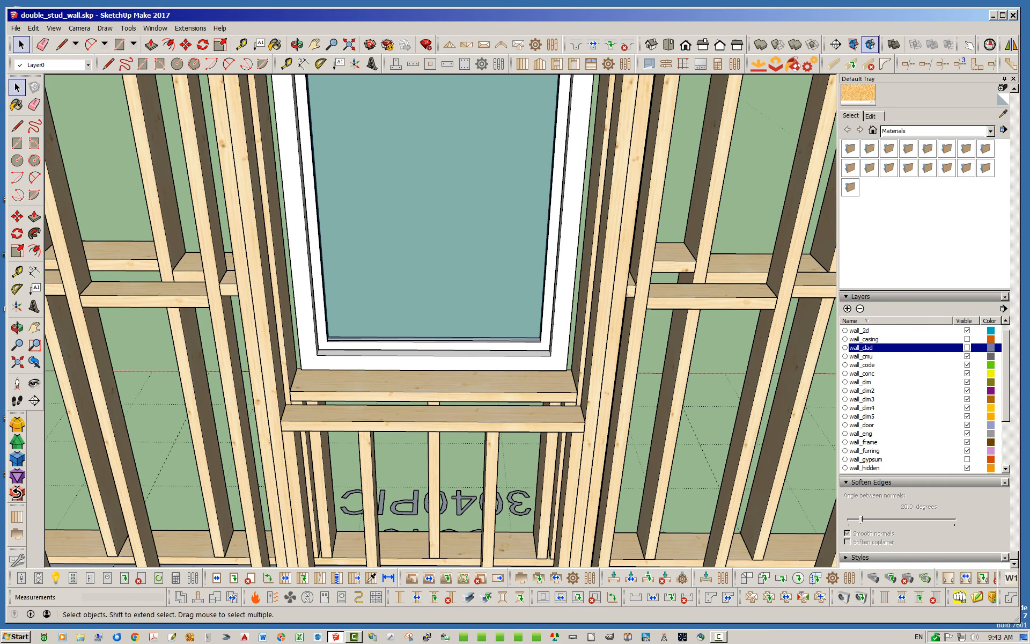
{"action": "scroll", "coordinate": [429, 410], "scroll_direction": "down", "scroll_amount": 4}
{"action": "middle_click_drag", "start_coordinate": [429, 410], "coordinate": [434, 337]}
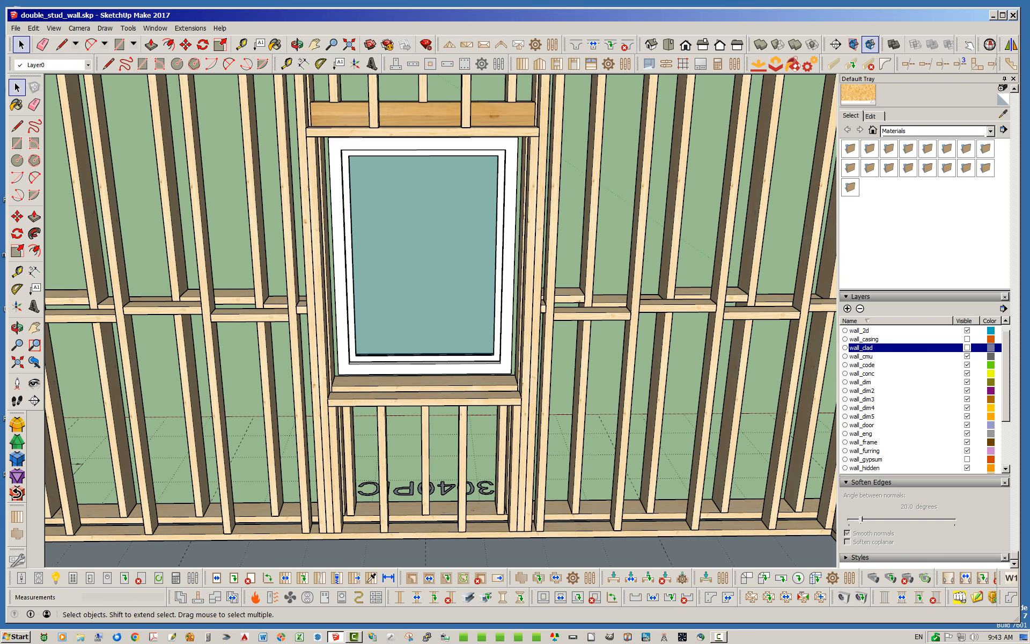
Step: Draw a 3' 1 1/2" by 4' 1 1/2" rectangle across the rough opening on the interior face of the inner wall
{"action": "left_click", "coordinate": [142, 63]}
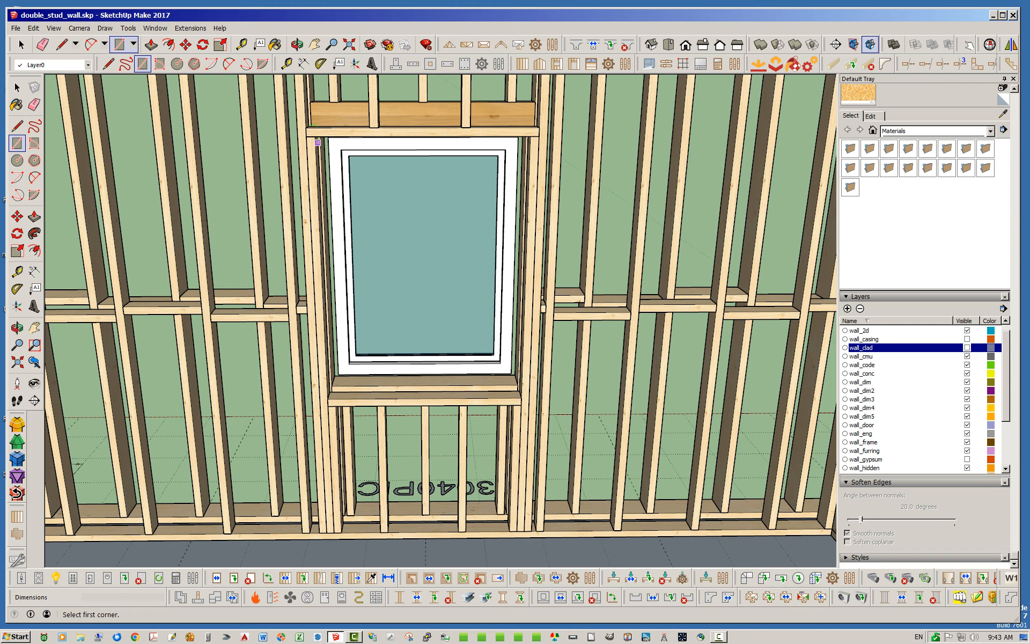
{"action": "left_click", "coordinate": [315, 136]}
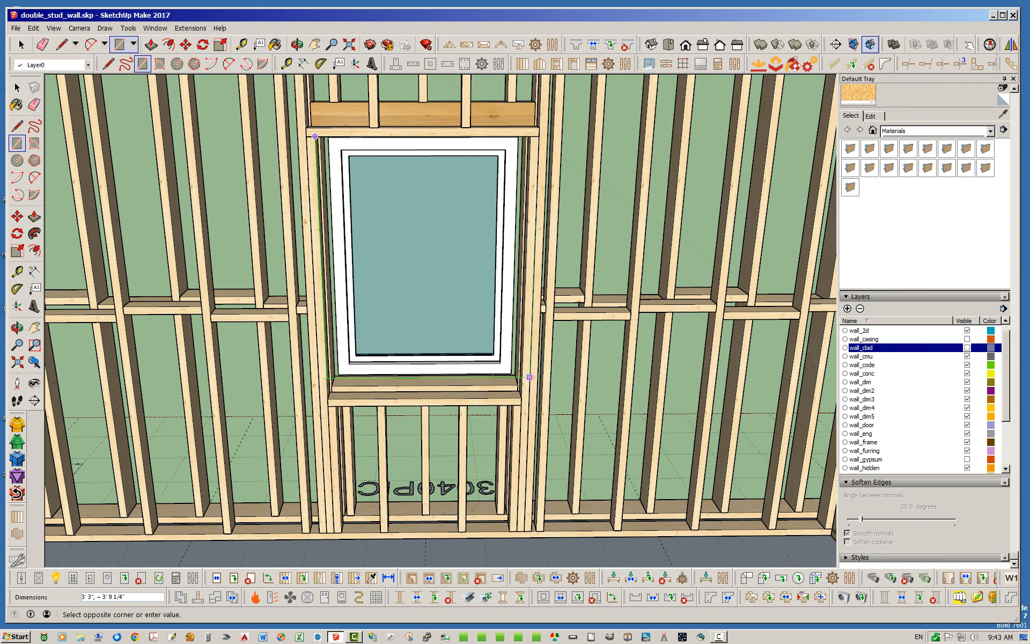
{"action": "left_click", "coordinate": [521, 398]}
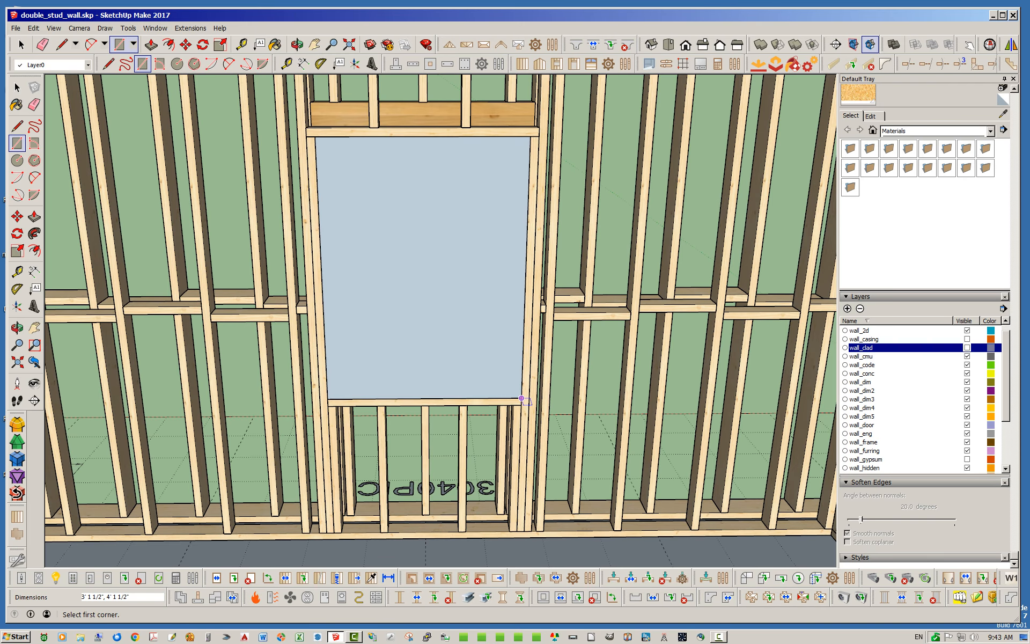
{"action": "key", "text": "space"}
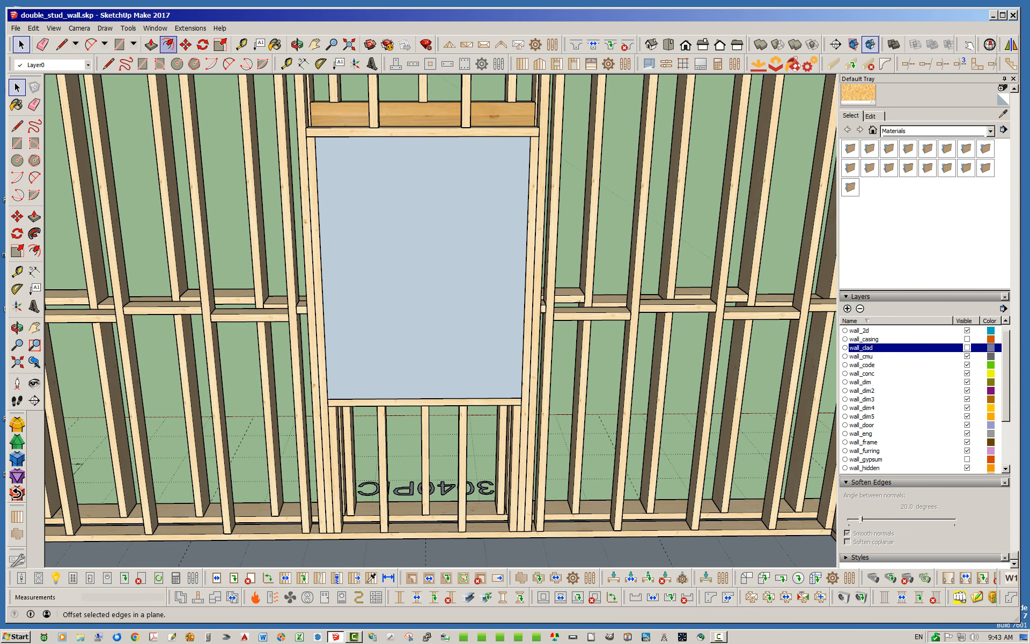
Step: Offset the rectangle's edges inward by .75 and delete the inner face, leaving a thin frame around the opening
{"action": "left_click", "coordinate": [167, 44]}
{"action": "scroll", "coordinate": [413, 403], "scroll_direction": "up", "scroll_amount": 3}
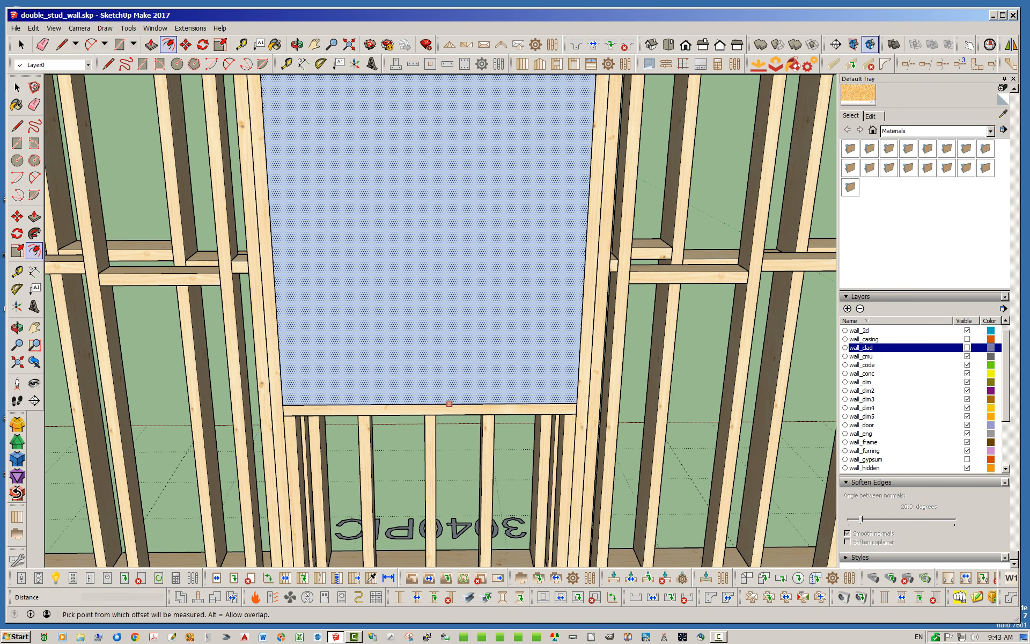
{"action": "left_click", "coordinate": [446, 403]}
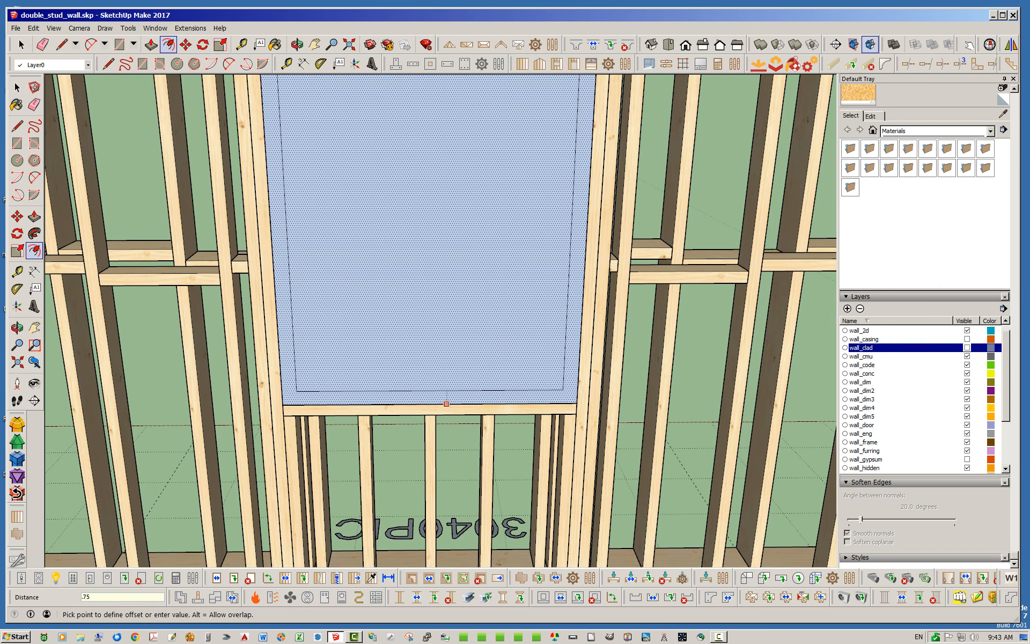
{"action": "type", "text": ".75"}
{"action": "key", "text": "Return"}
{"action": "key", "text": "space"}
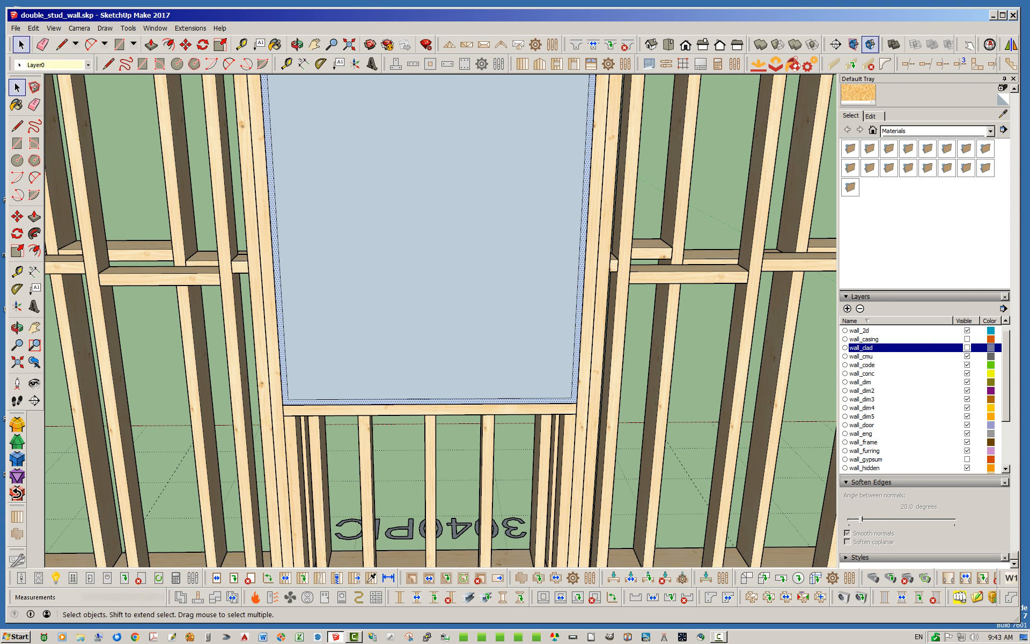
{"action": "left_click", "coordinate": [429, 236]}
{"action": "key", "text": "ctrl+t"}
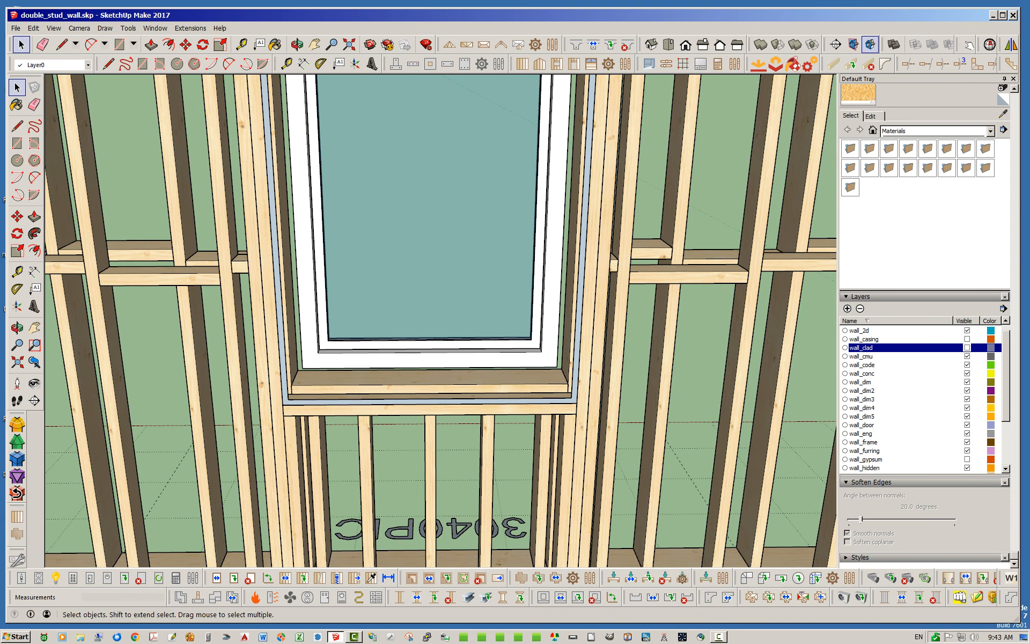
Step: Extrude the thin frame with Push/Pull through both walls to the exterior face of the outer wall's sill
{"action": "left_click", "coordinate": [151, 44]}
{"action": "left_click", "coordinate": [151, 44]}
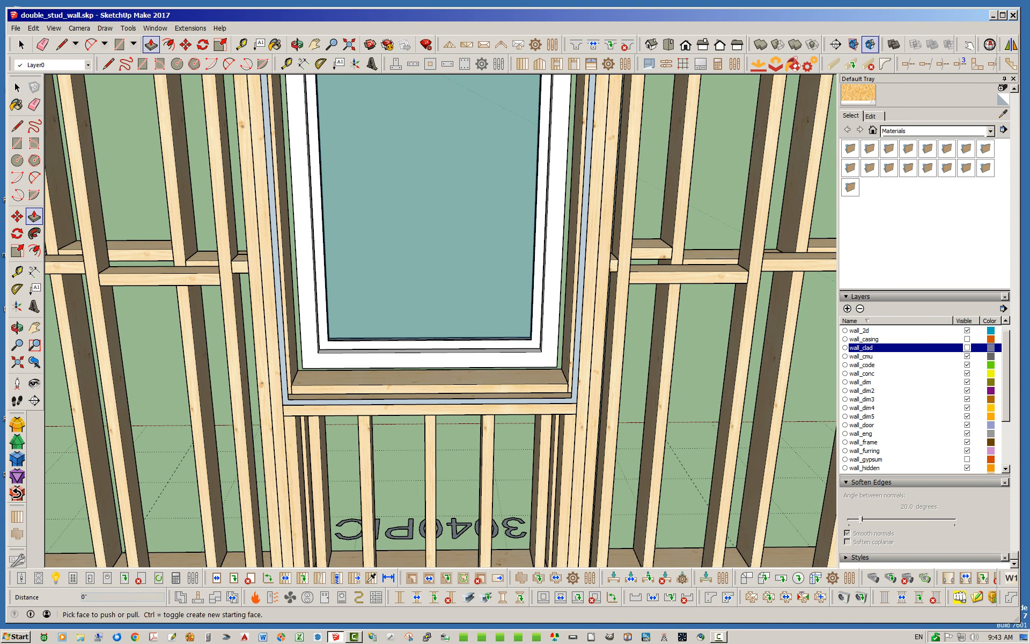
{"action": "left_click", "coordinate": [344, 401]}
{"action": "middle_click_drag", "start_coordinate": [344, 356], "coordinate": [818, 292]}
{"action": "scroll", "coordinate": [409, 458], "scroll_direction": "up", "scroll_amount": 3}
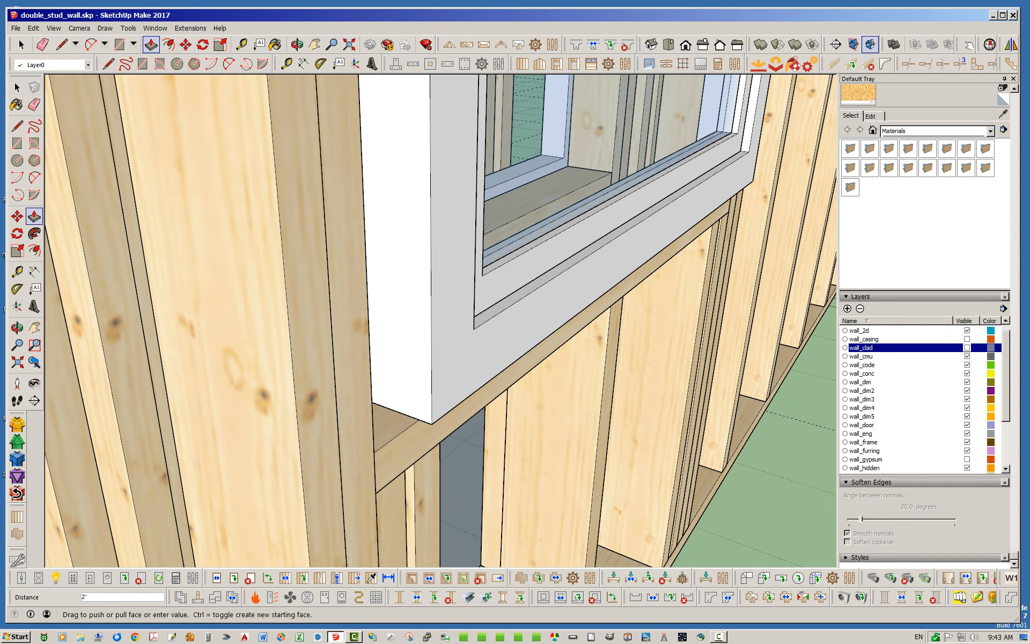
{"action": "left_click", "coordinate": [374, 453]}
{"action": "key", "text": "space"}
Step: Select all connected geometry of the extruded window frame and make it a group
{"action": "middle_click_drag", "start_coordinate": [374, 452], "coordinate": [569, 439]}
{"action": "middle_click_drag", "start_coordinate": [482, 327], "coordinate": [537, 373]}
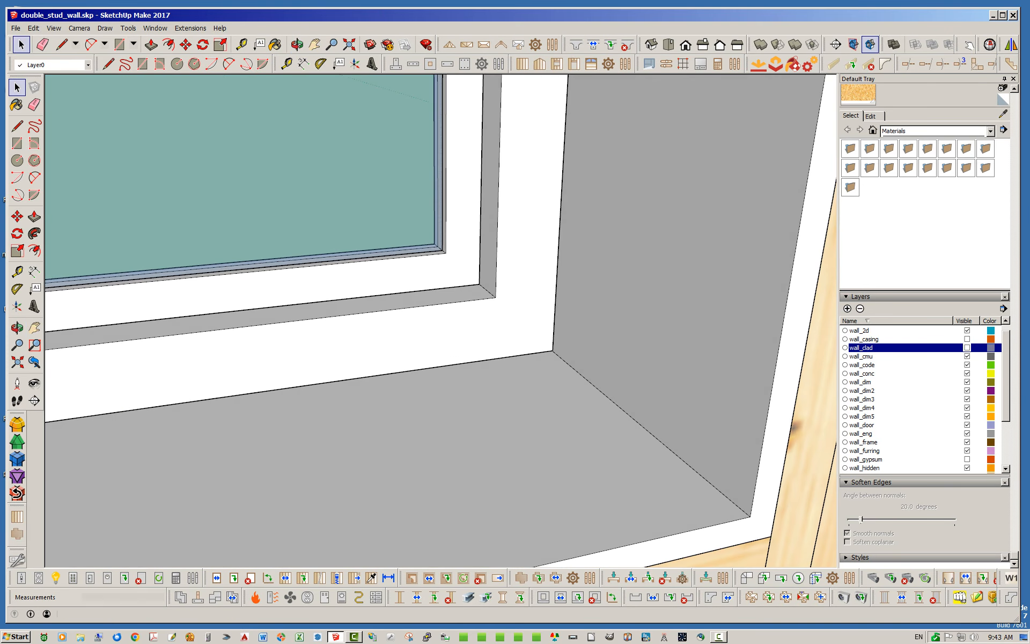
{"action": "scroll", "coordinate": [536, 373], "scroll_direction": "down", "scroll_amount": 7}
{"action": "scroll", "coordinate": [508, 401], "scroll_direction": "down", "scroll_amount": 6}
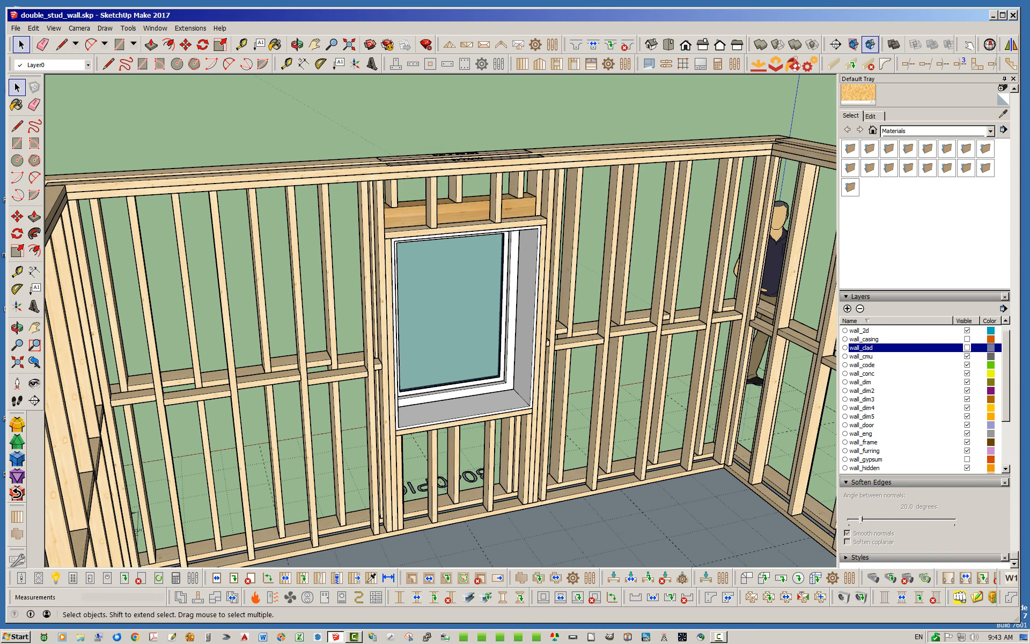
{"action": "scroll", "coordinate": [522, 229], "scroll_direction": "up", "scroll_amount": 4}
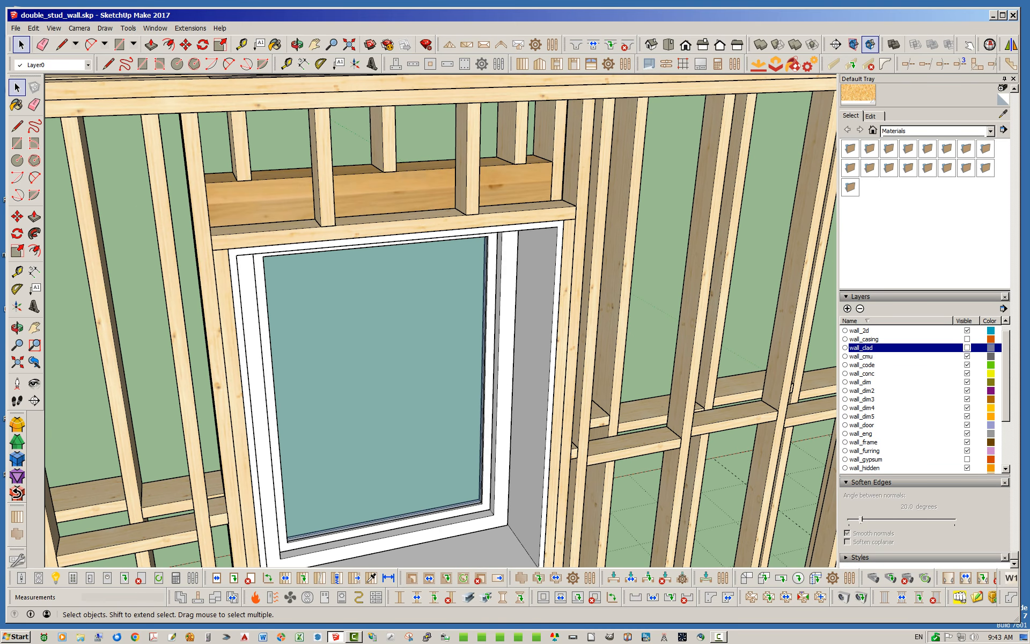
{"action": "triple_click", "coordinate": [547, 236]}
{"action": "right_click", "coordinate": [549, 234]}
{"action": "left_click", "coordinate": [576, 313]}
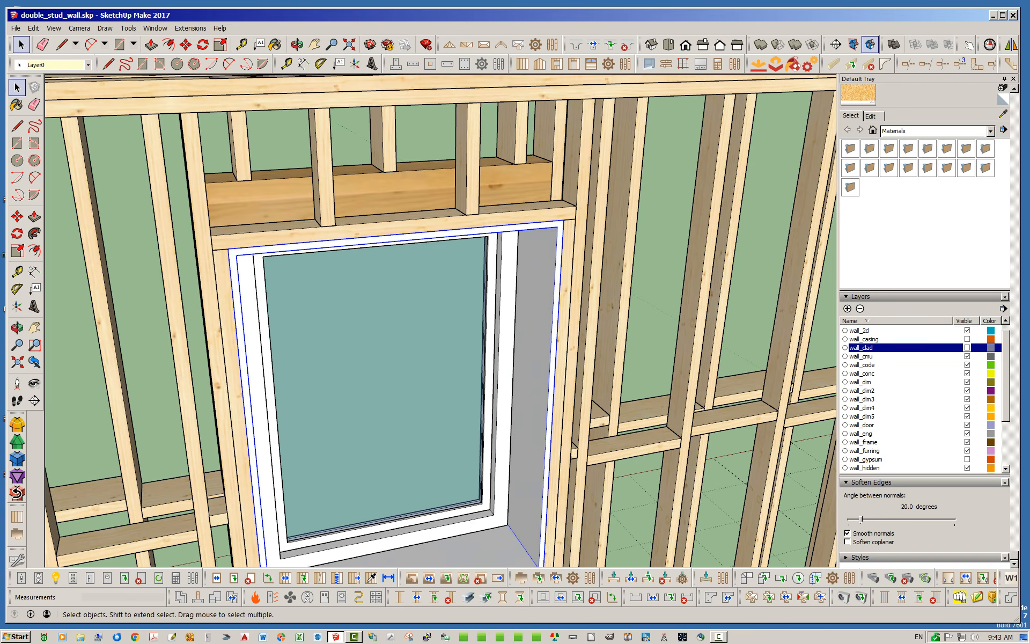
Step: Paint the grouped window frame with the OSB-textured in-model material
{"action": "left_click", "coordinate": [872, 129]}
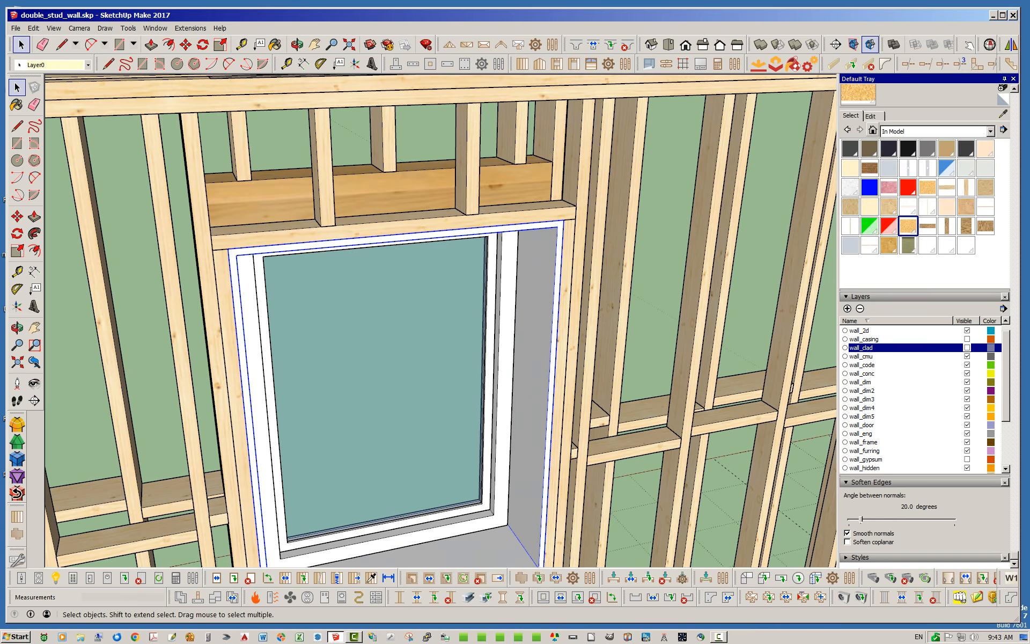
{"action": "left_click", "coordinate": [908, 226]}
{"action": "left_click", "coordinate": [531, 376]}
{"action": "key", "text": "space"}
{"action": "left_click", "coordinate": [654, 300]}
Step: Show the wall_gypsum and wall_sheath layers
{"action": "middle_click_drag", "start_coordinate": [654, 300], "coordinate": [648, 248]}
{"action": "scroll", "coordinate": [219, 182], "scroll_direction": "up", "scroll_amount": 5}
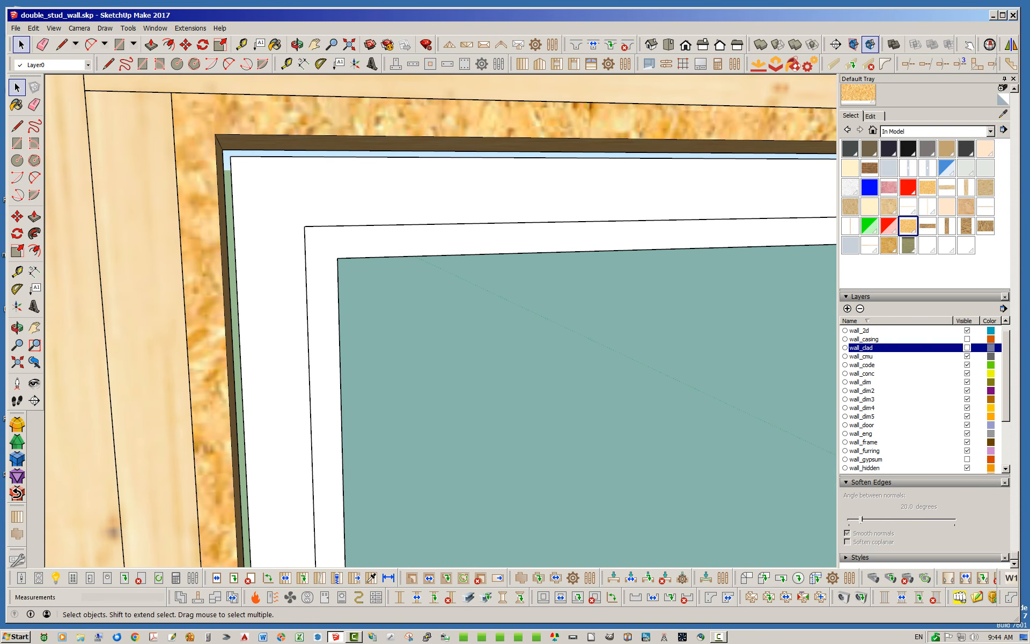
{"action": "scroll", "coordinate": [210, 155], "scroll_direction": "down", "scroll_amount": 4}
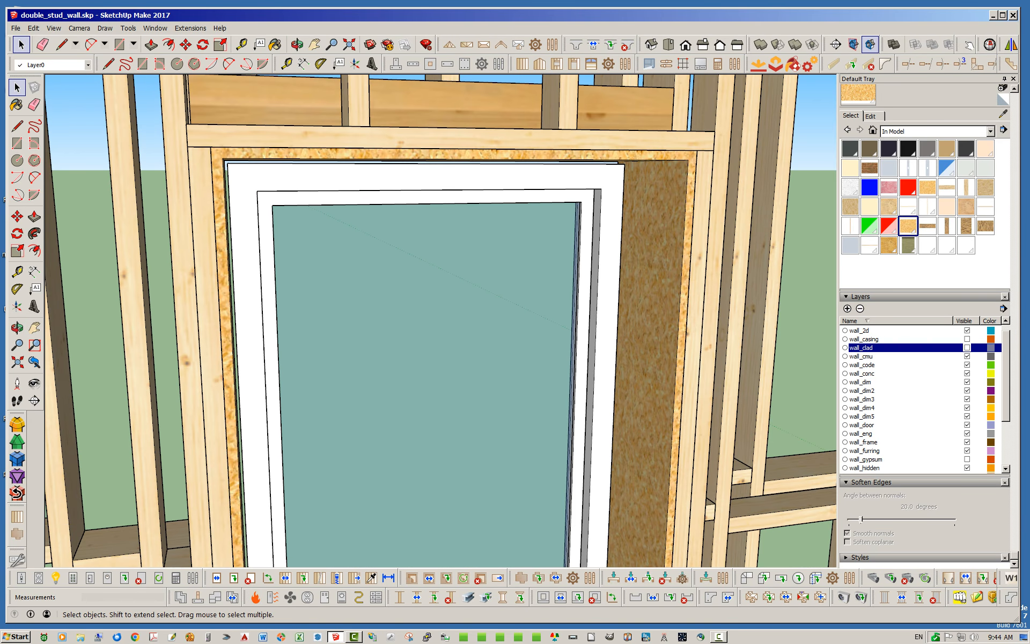
{"action": "scroll", "coordinate": [606, 246], "scroll_direction": "down", "scroll_amount": 5}
{"action": "middle_click_drag", "start_coordinate": [606, 247], "coordinate": [569, 294]}
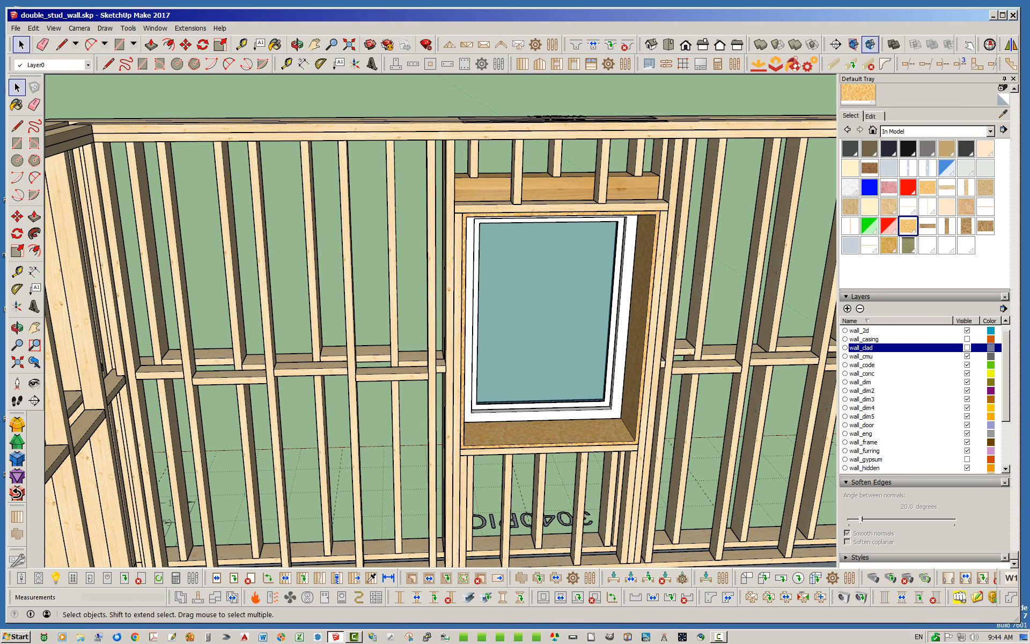
{"action": "scroll", "coordinate": [919, 397], "scroll_direction": "up", "scroll_amount": 1}
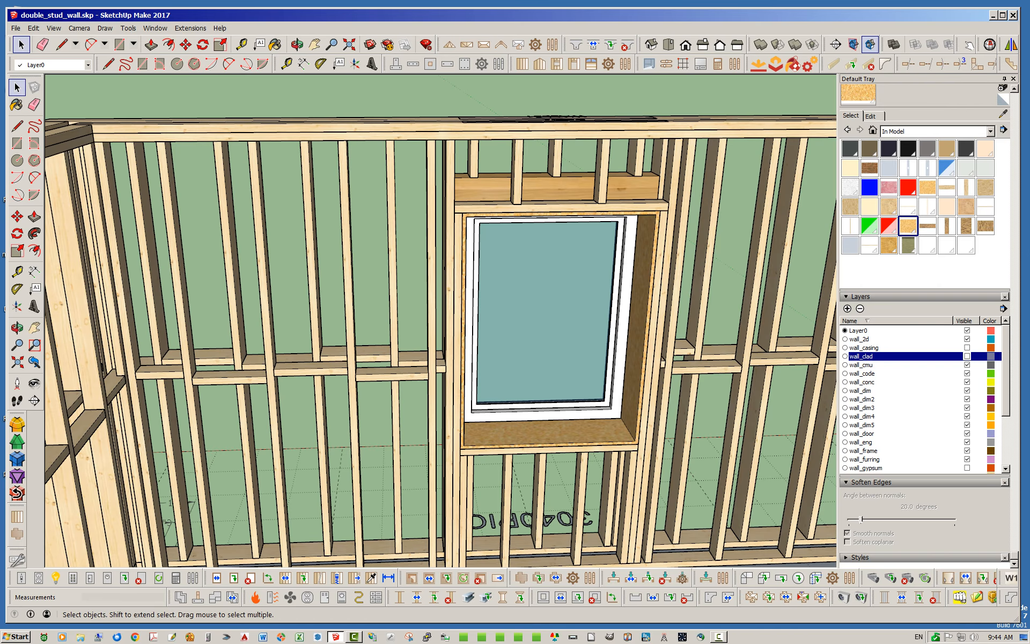
{"action": "scroll", "coordinate": [920, 397], "scroll_direction": "down", "scroll_amount": 3}
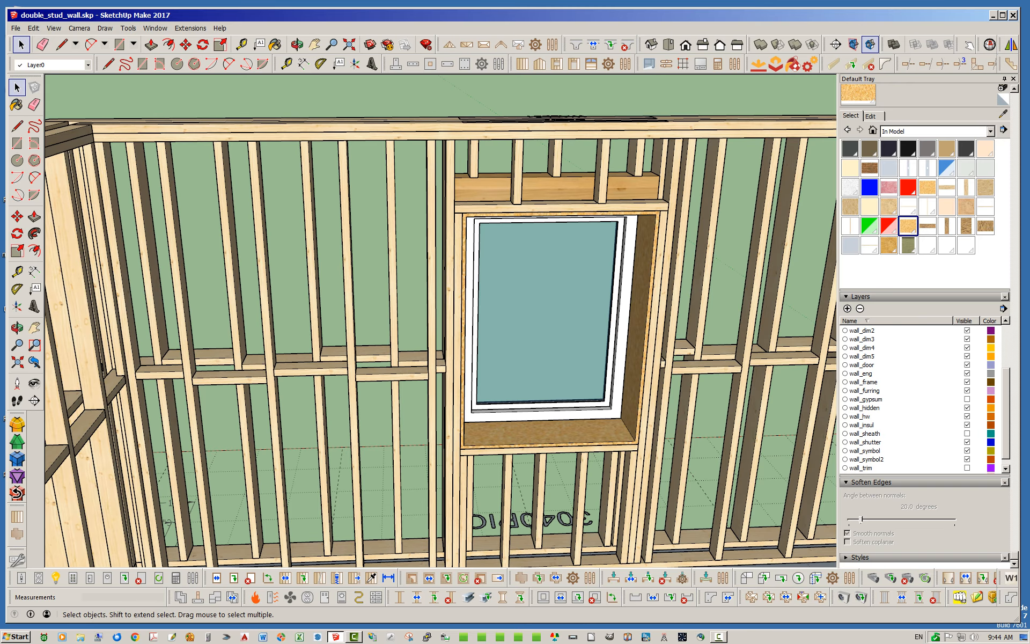
{"action": "left_click", "coordinate": [966, 399]}
{"action": "left_click", "coordinate": [967, 433]}
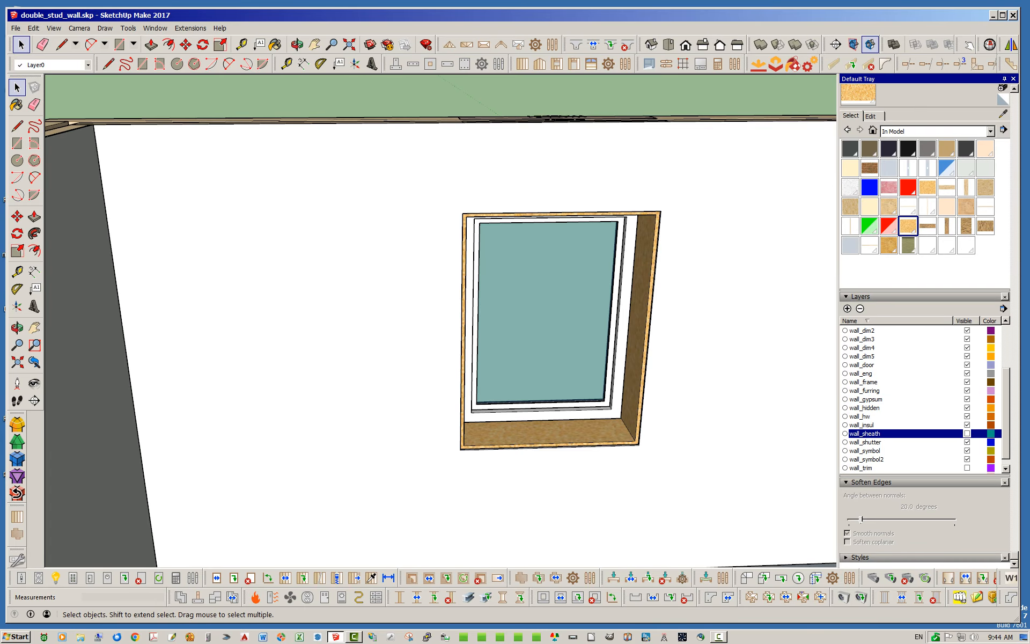
Step: Examine how the OSB frame meets the gypsum inside and the sheathing and window unit outside at the lower corners
{"action": "middle_click_drag", "start_coordinate": [563, 343], "coordinate": [592, 338]}
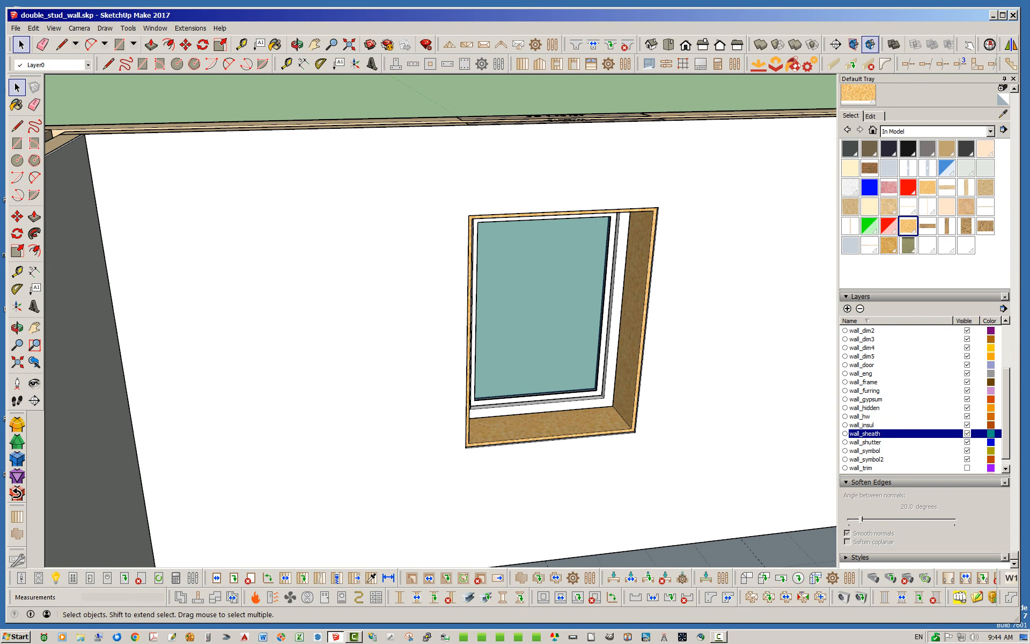
{"action": "scroll", "coordinate": [482, 408], "scroll_direction": "up", "scroll_amount": 10}
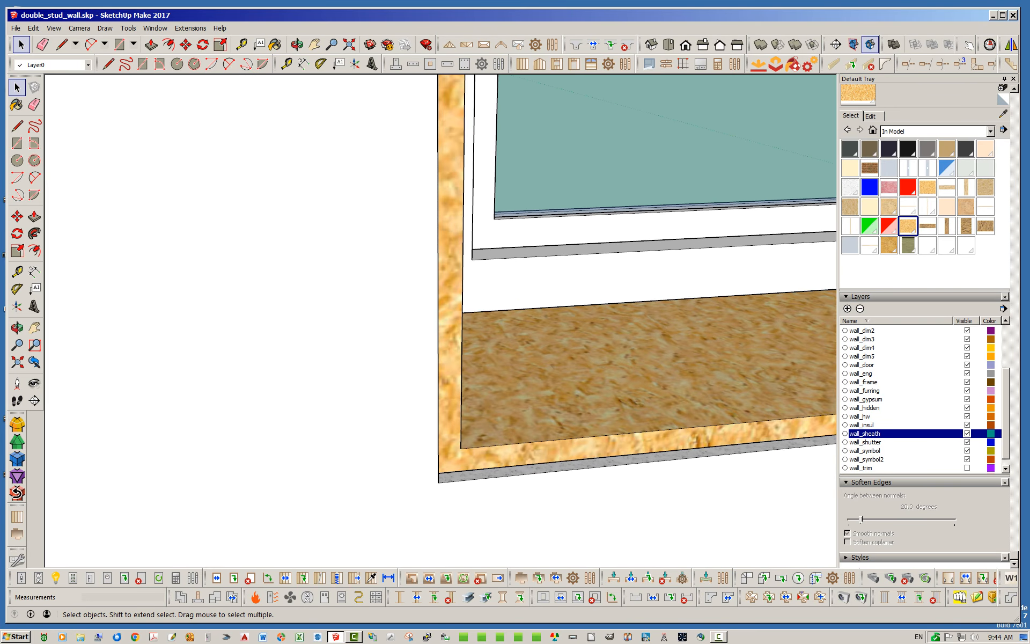
{"action": "middle_click_drag", "start_coordinate": [472, 391], "coordinate": [487, 401]}
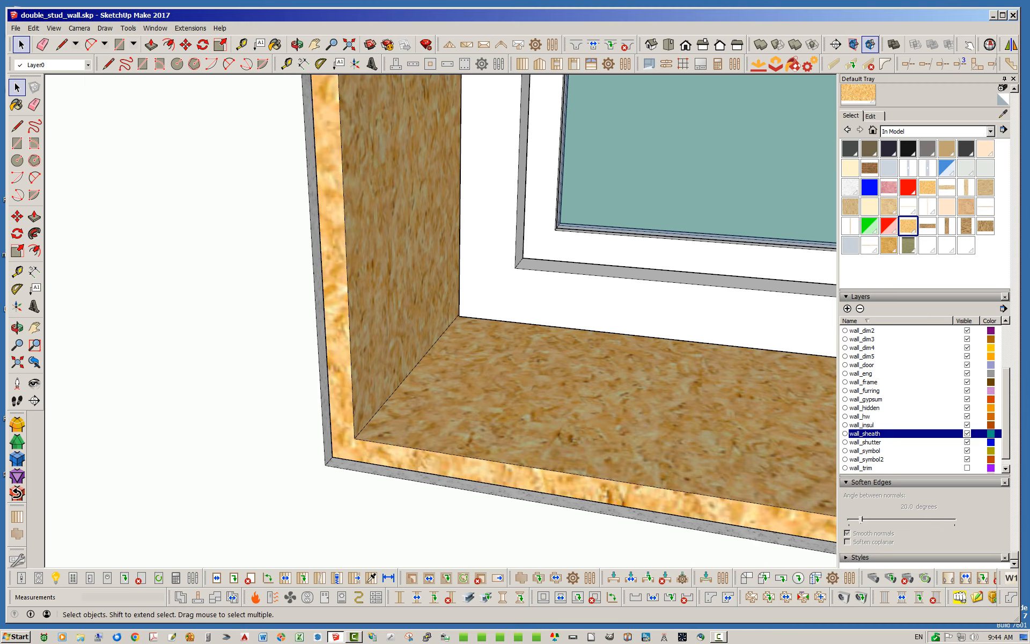
{"action": "scroll", "coordinate": [457, 429], "scroll_direction": "down", "scroll_amount": 6}
{"action": "middle_click_drag", "start_coordinate": [458, 429], "coordinate": [751, 429]}
{"action": "scroll", "coordinate": [409, 399], "scroll_direction": "up", "scroll_amount": 6}
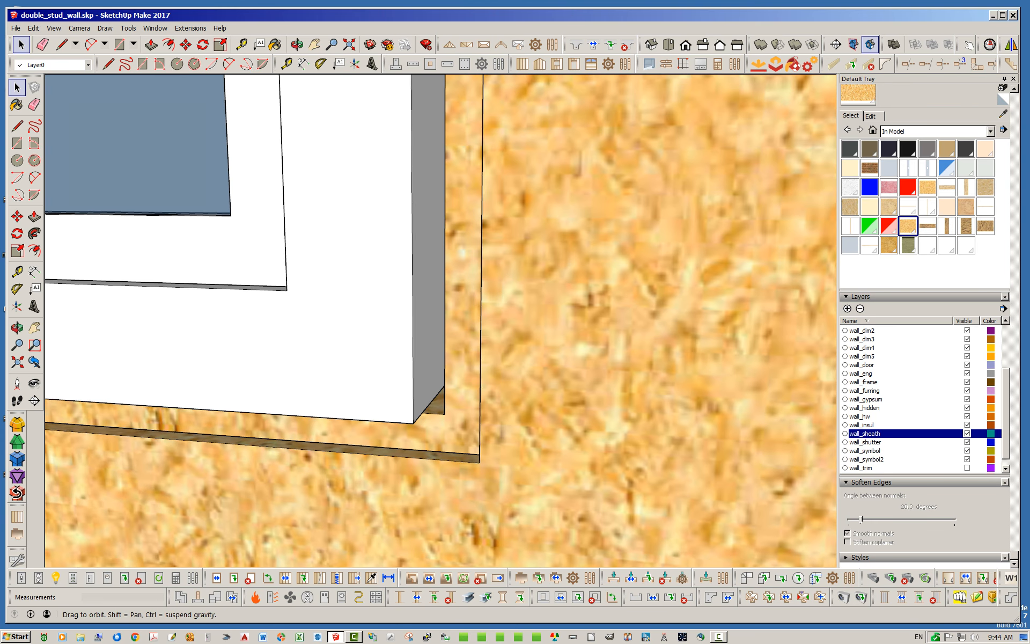
{"action": "middle_click_drag", "start_coordinate": [415, 411], "coordinate": [491, 406]}
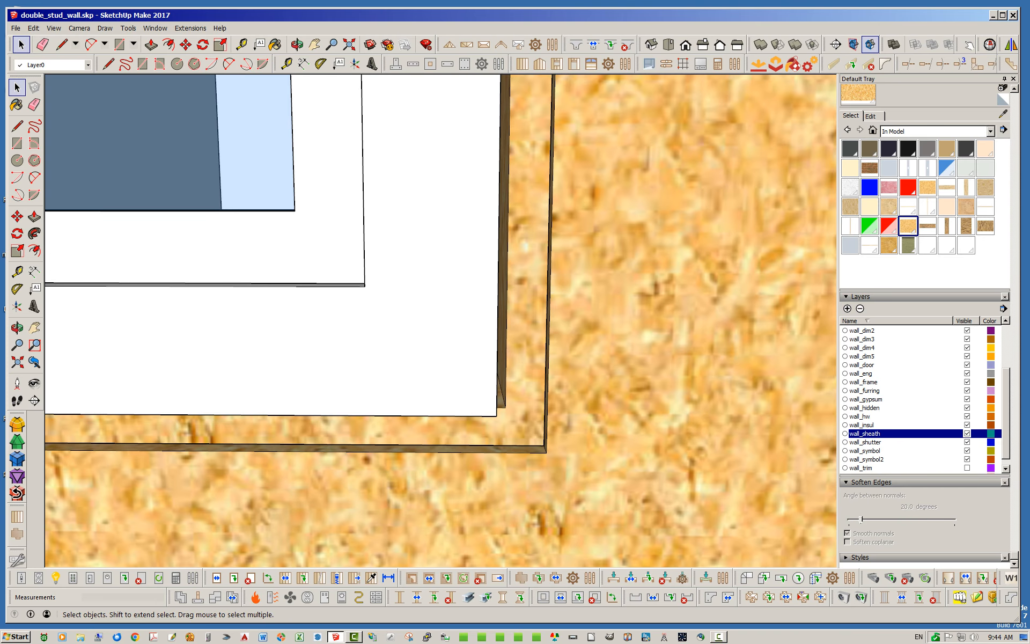
Step: Show the wall_trim and wall_clad layers
{"action": "scroll", "coordinate": [536, 472], "scroll_direction": "down", "scroll_amount": 8}
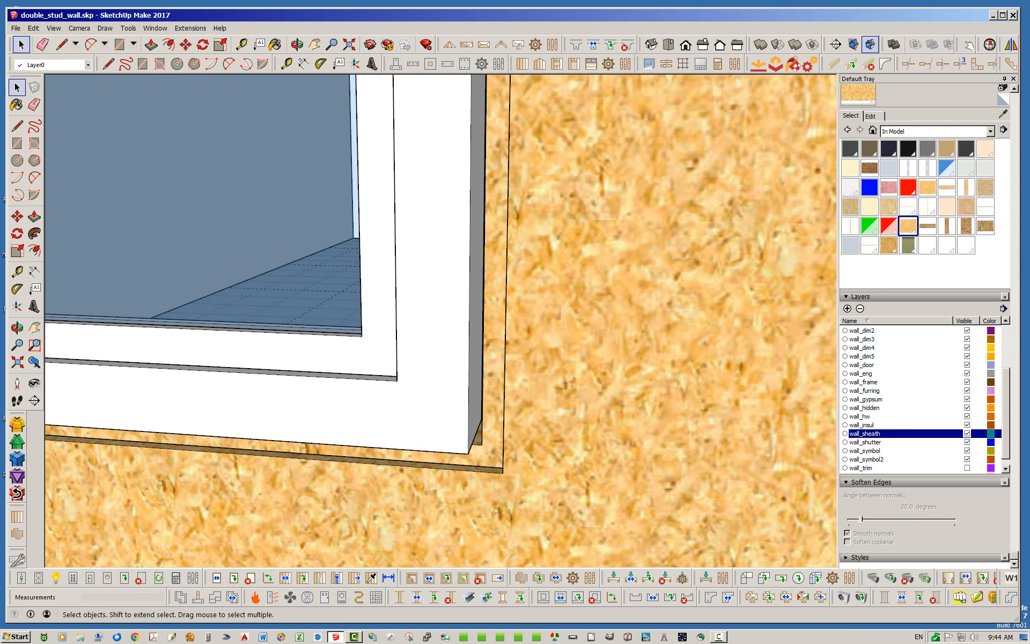
{"action": "scroll", "coordinate": [536, 472], "scroll_direction": "down", "scroll_amount": 5}
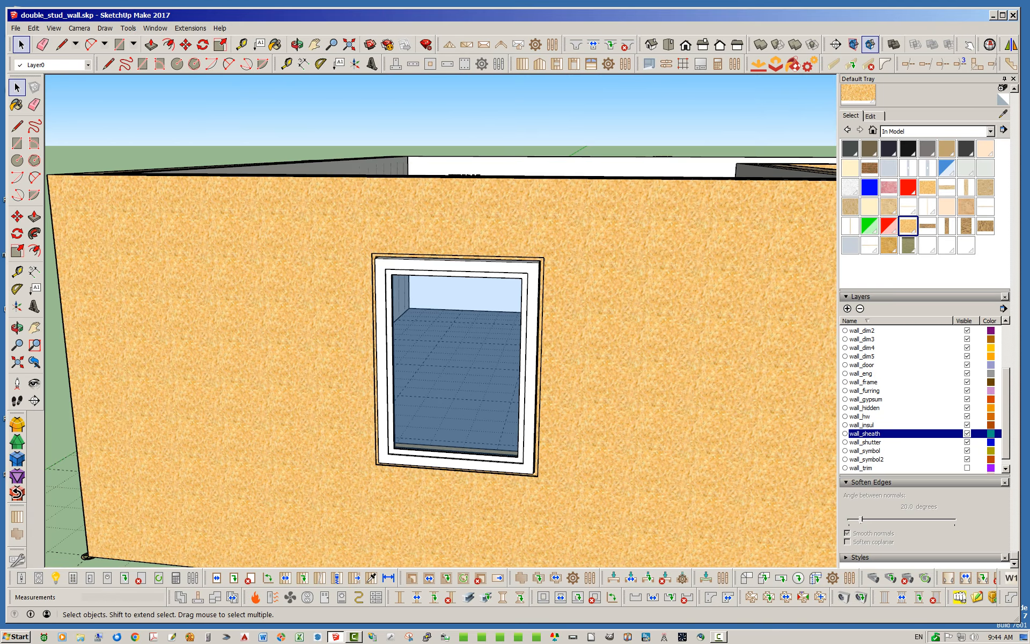
{"action": "middle_click_drag", "start_coordinate": [536, 472], "coordinate": [577, 481]}
{"action": "middle_click_drag", "start_coordinate": [483, 322], "coordinate": [488, 394]}
{"action": "scroll", "coordinate": [246, 367], "scroll_direction": "down", "scroll_amount": 4}
{"action": "mouse_move", "coordinate": [246, 367]}
{"action": "middle_mouse_down"}
{"action": "mouse_move", "coordinate": [515, 434]}
{"action": "mouse_move", "coordinate": [547, 429]}
{"action": "mouse_move", "coordinate": [386, 370]}
{"action": "mouse_move", "coordinate": [257, 367]}
{"action": "middle_mouse_up"}
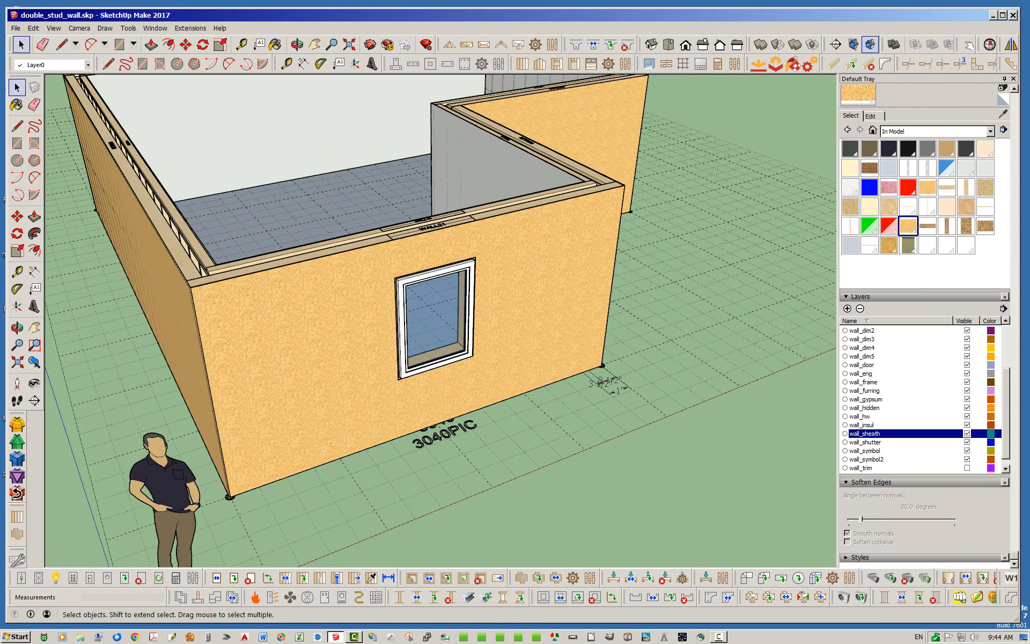
{"action": "scroll", "coordinate": [920, 400], "scroll_direction": "down", "scroll_amount": 1}
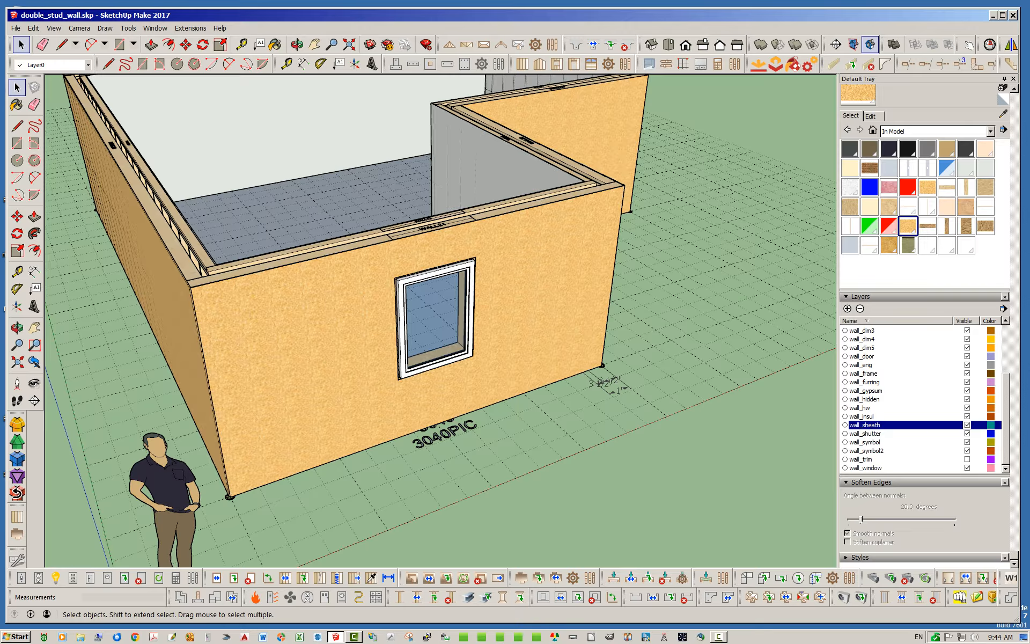
{"action": "left_click", "coordinate": [967, 459]}
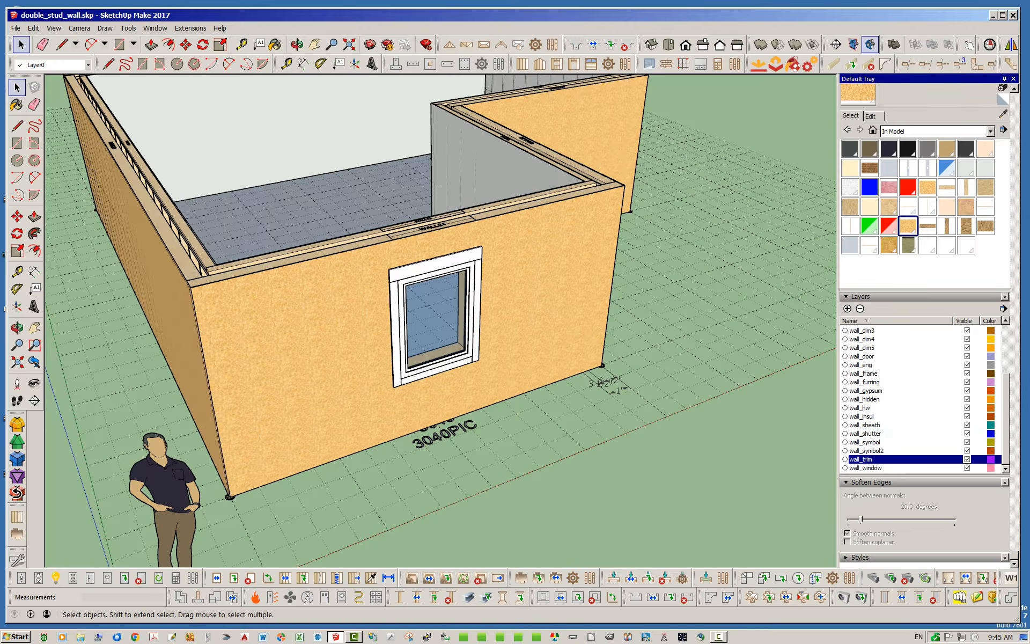
{"action": "scroll", "coordinate": [920, 399], "scroll_direction": "up", "scroll_amount": 3}
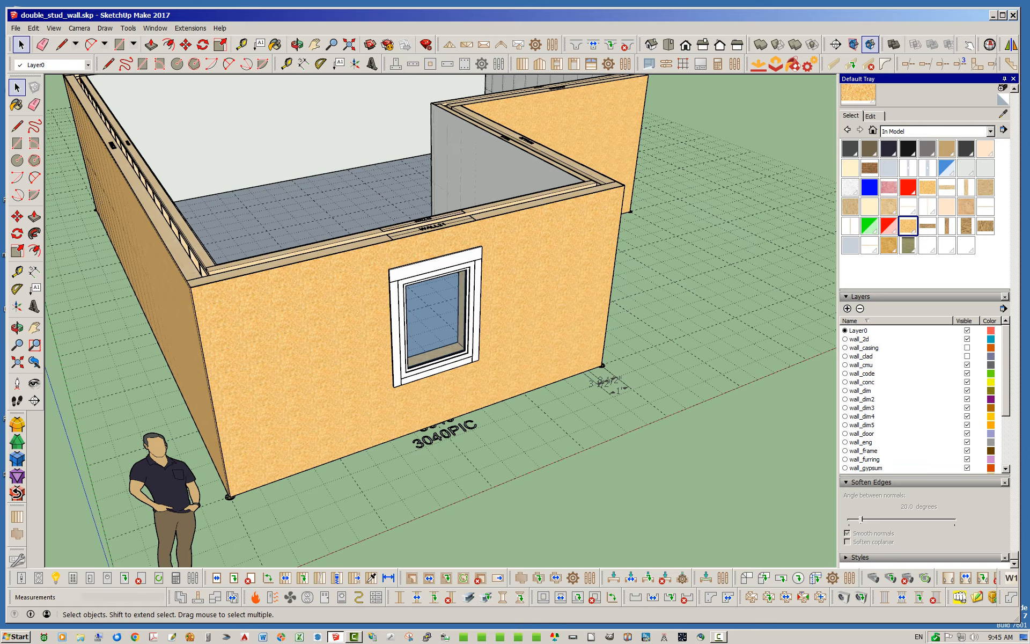
{"action": "left_click", "coordinate": [967, 355]}
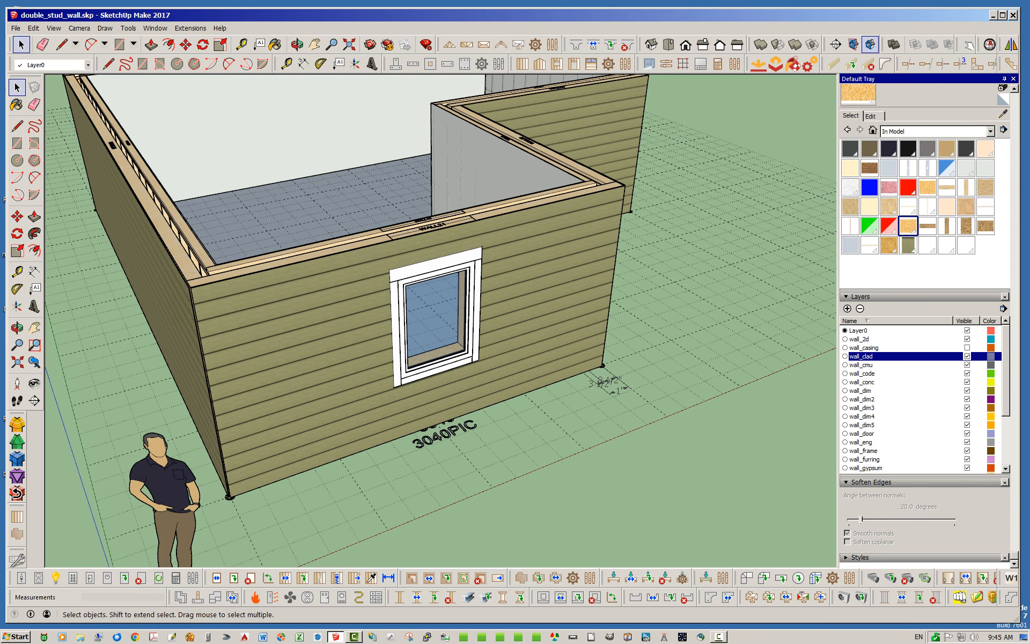
Step: Show the wall_casing layer to bring in the interior casing around the window
{"action": "middle_click_drag", "start_coordinate": [387, 300], "coordinate": [477, 418]}
{"action": "middle_click_drag", "start_coordinate": [424, 354], "coordinate": [582, 217]}
{"action": "scroll", "coordinate": [582, 218], "scroll_direction": "up", "scroll_amount": 3}
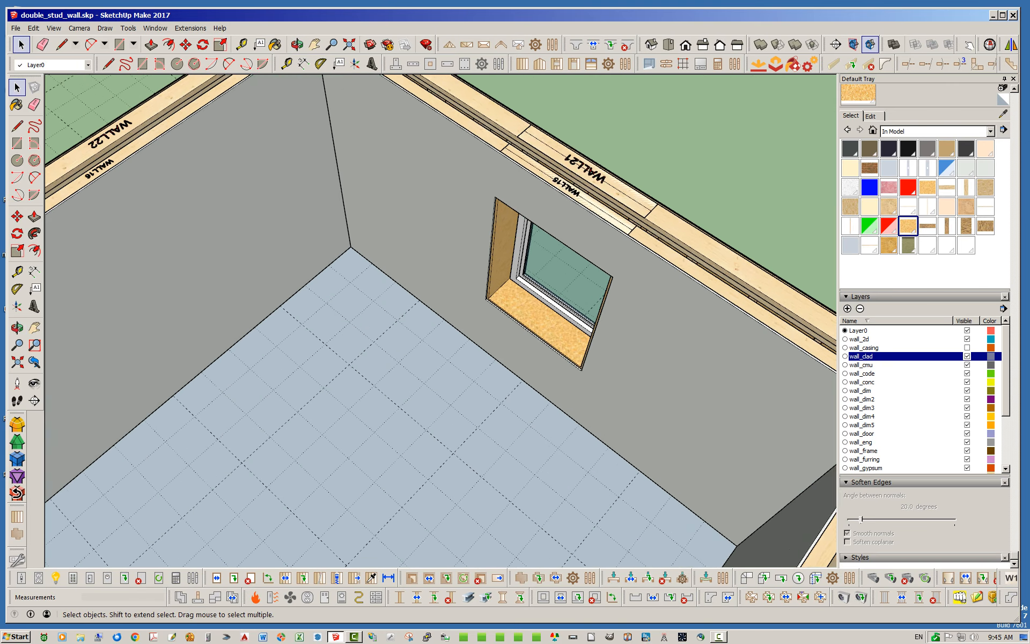
{"action": "scroll", "coordinate": [602, 267], "scroll_direction": "up", "scroll_amount": 4}
{"action": "middle_click_drag", "start_coordinate": [600, 268], "coordinate": [679, 179]}
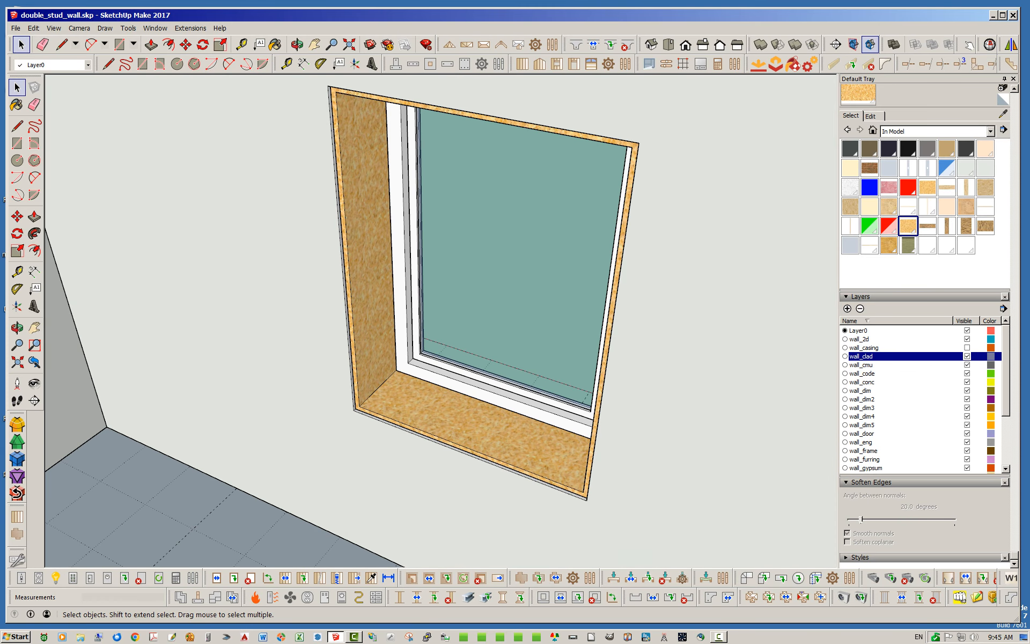
{"action": "scroll", "coordinate": [922, 399], "scroll_direction": "down", "scroll_amount": 4}
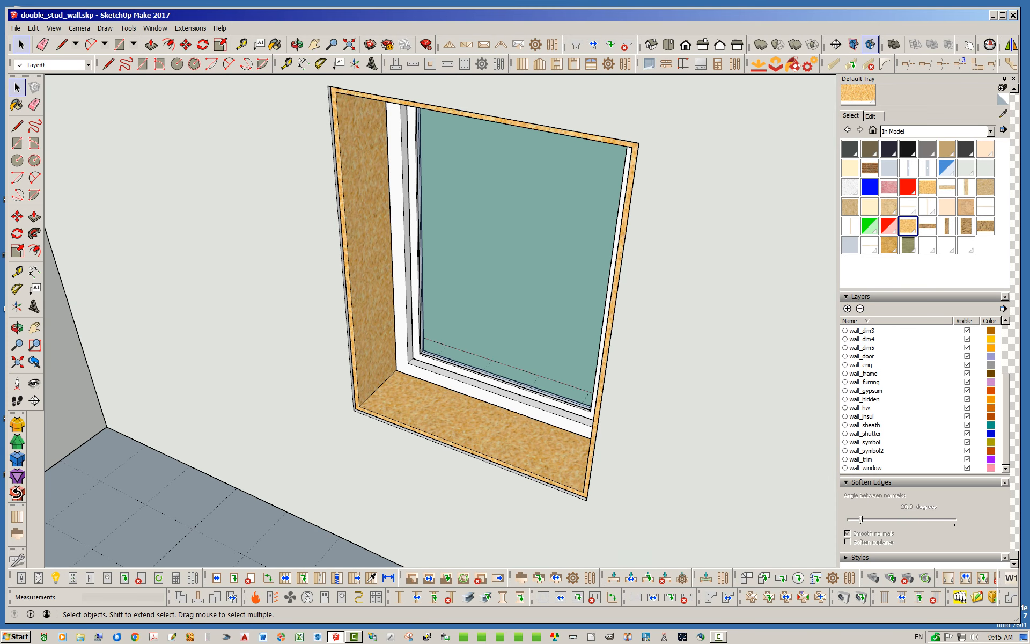
{"action": "scroll", "coordinate": [922, 399], "scroll_direction": "up", "scroll_amount": 3}
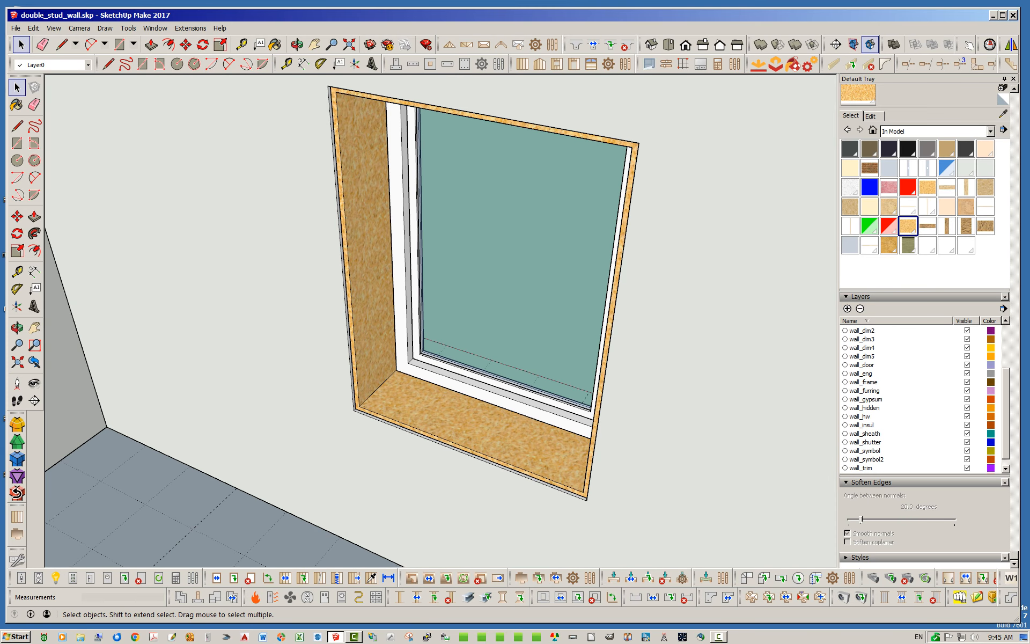
{"action": "left_click", "coordinate": [967, 348]}
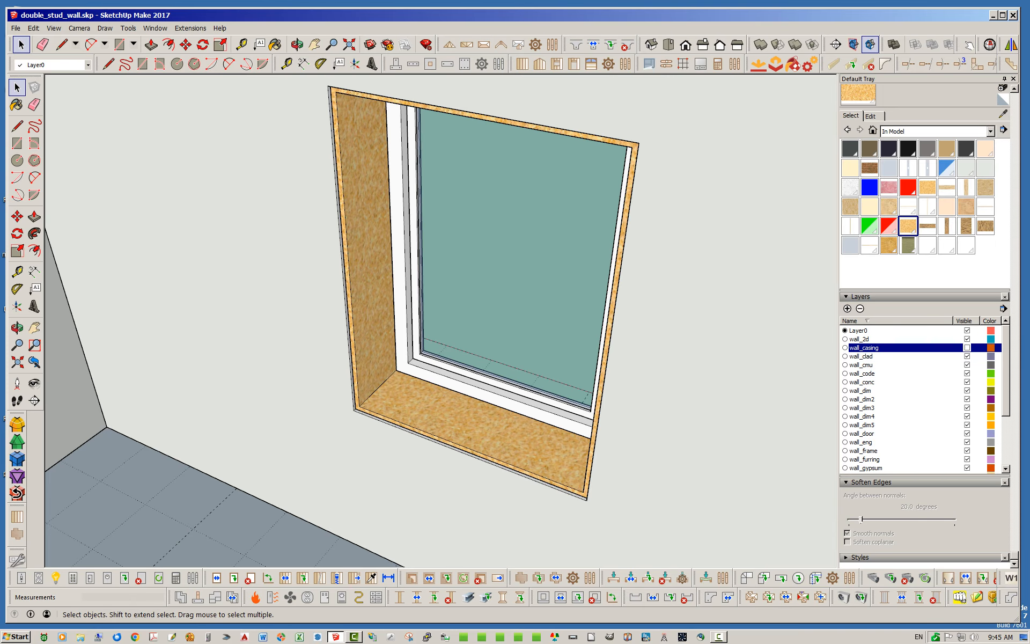
{"action": "mouse_move", "coordinate": [541, 316]}
{"action": "middle_mouse_down"}
{"action": "mouse_move", "coordinate": [606, 314]}
{"action": "mouse_move", "coordinate": [544, 330]}
{"action": "middle_mouse_up"}
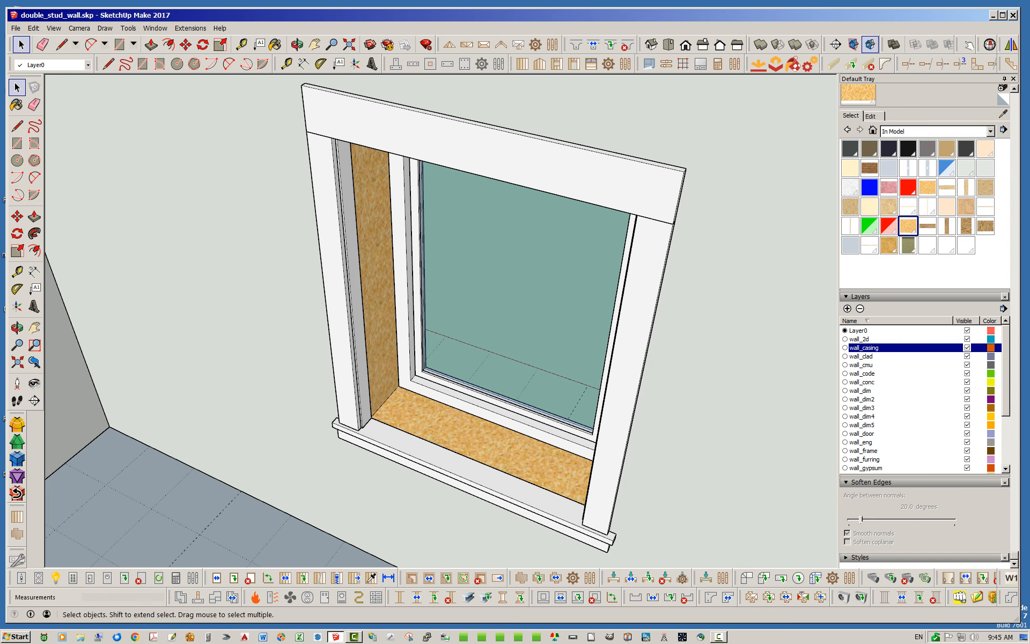
Step: Dimension the depth of the casing's side jamb where it meets the OSB at the window's lower inside corner
{"action": "middle_click_drag", "start_coordinate": [207, 414], "coordinate": [232, 396]}
{"action": "scroll", "coordinate": [233, 396], "scroll_direction": "down", "scroll_amount": 3}
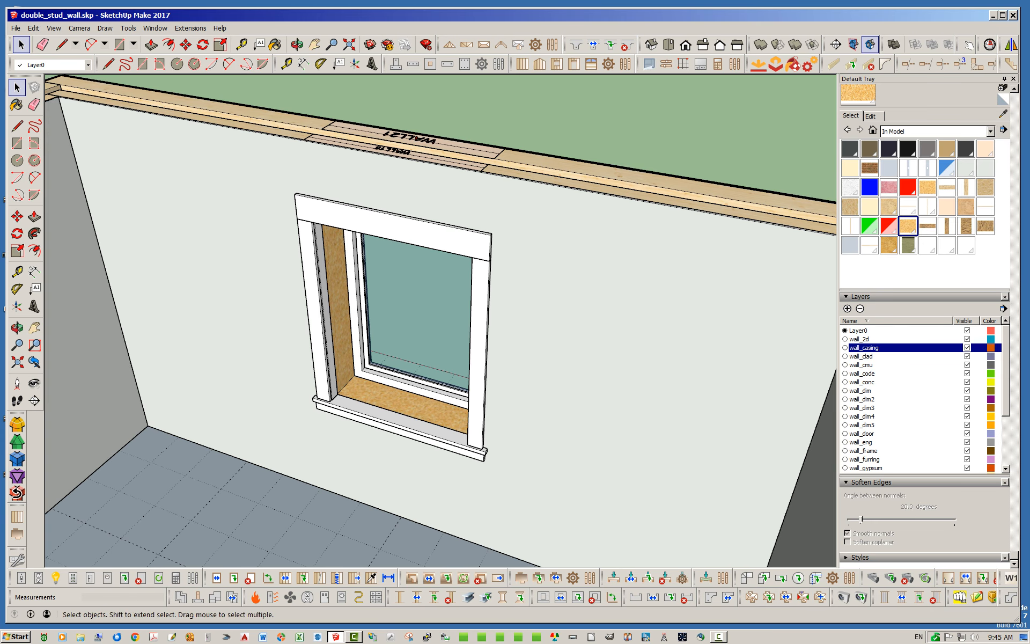
{"action": "left_click", "coordinate": [303, 64]}
{"action": "scroll", "coordinate": [354, 386], "scroll_direction": "up", "scroll_amount": 5}
{"action": "scroll", "coordinate": [344, 388], "scroll_direction": "up", "scroll_amount": 3}
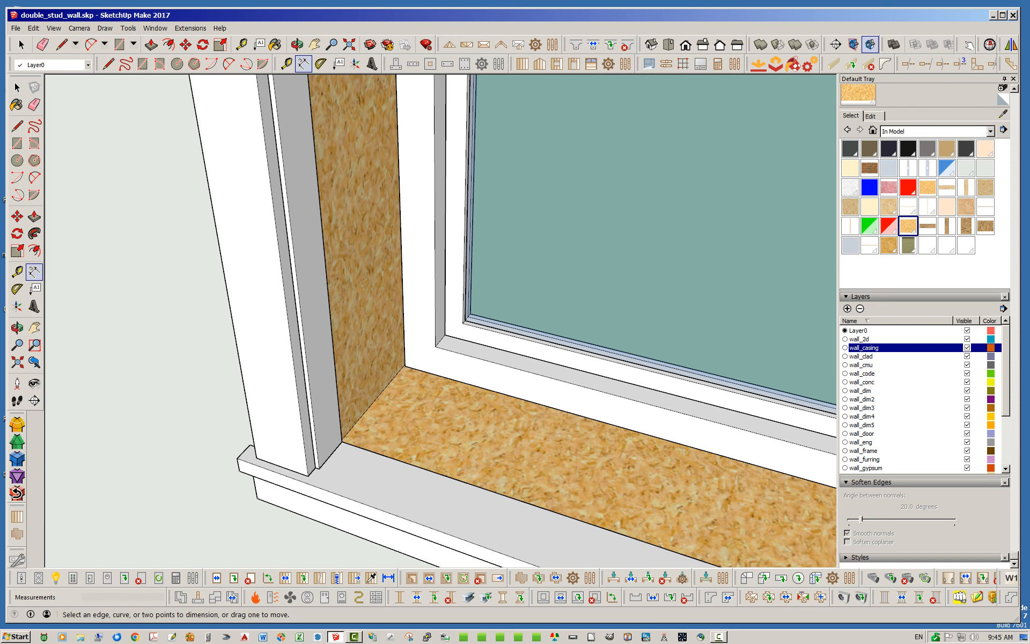
{"action": "left_click", "coordinate": [319, 468]}
{"action": "left_click", "coordinate": [341, 442]}
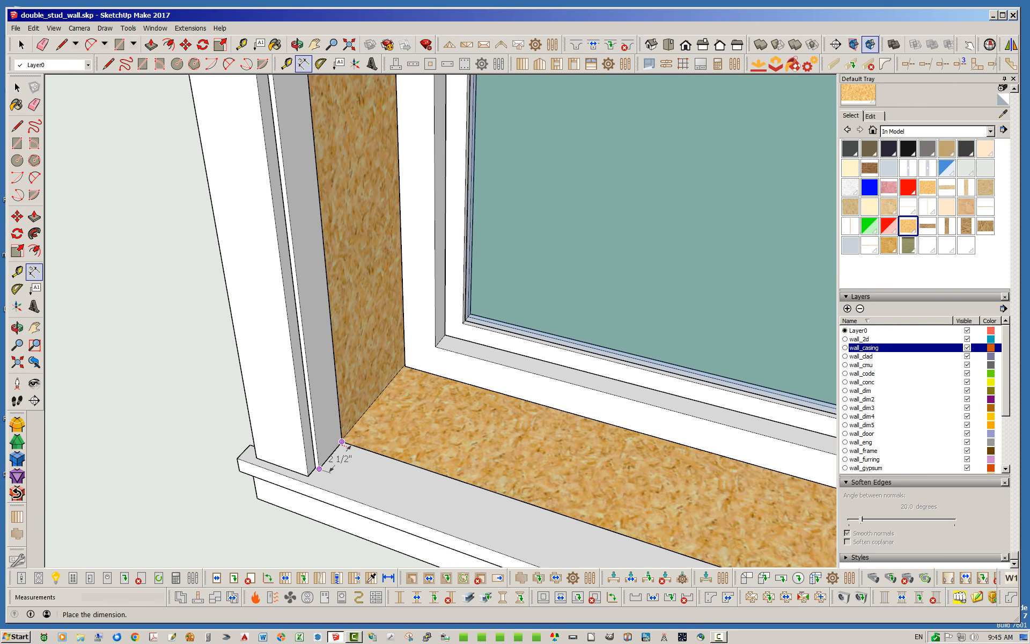
{"action": "left_click", "coordinate": [360, 465]}
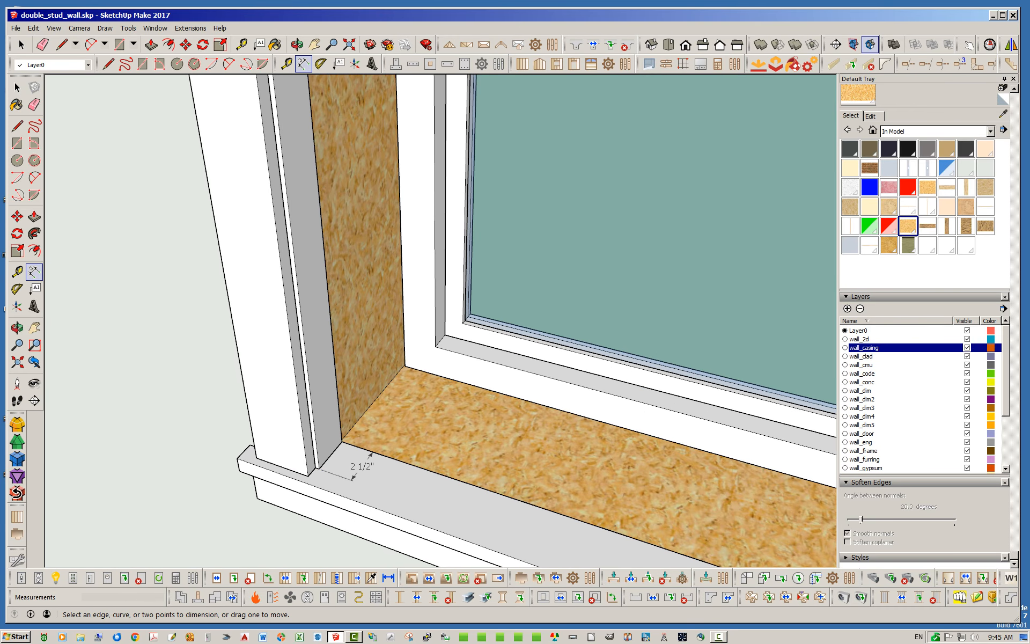
Step: Abandon the second dimension and delete the jamb depth dimension at the window's lower corner
{"action": "left_click", "coordinate": [434, 345]}
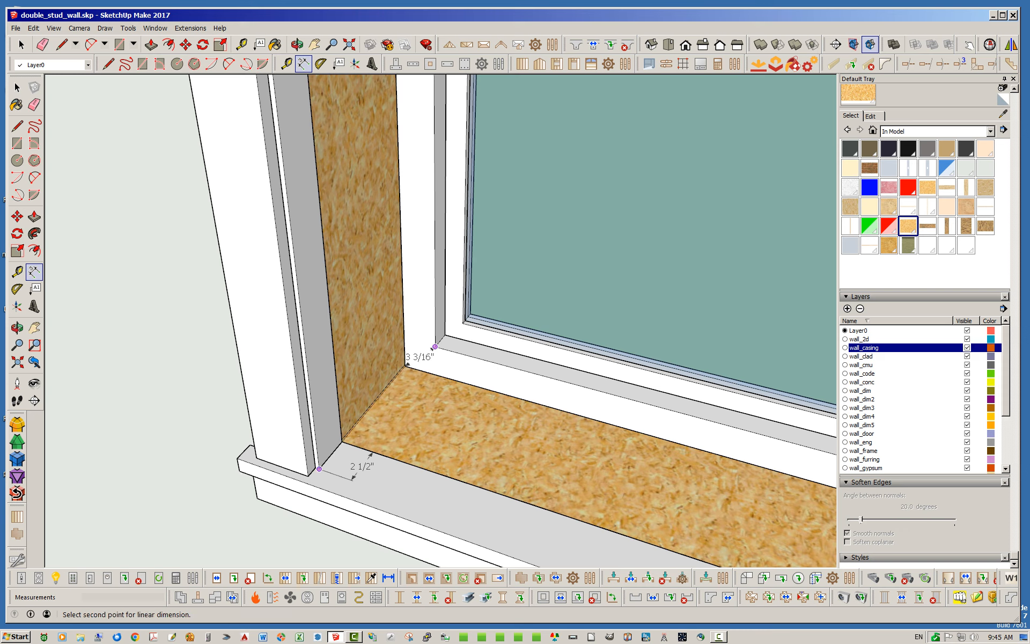
{"action": "left_click", "coordinate": [406, 366]}
{"action": "key", "text": "Escape"}
{"action": "key", "text": "space"}
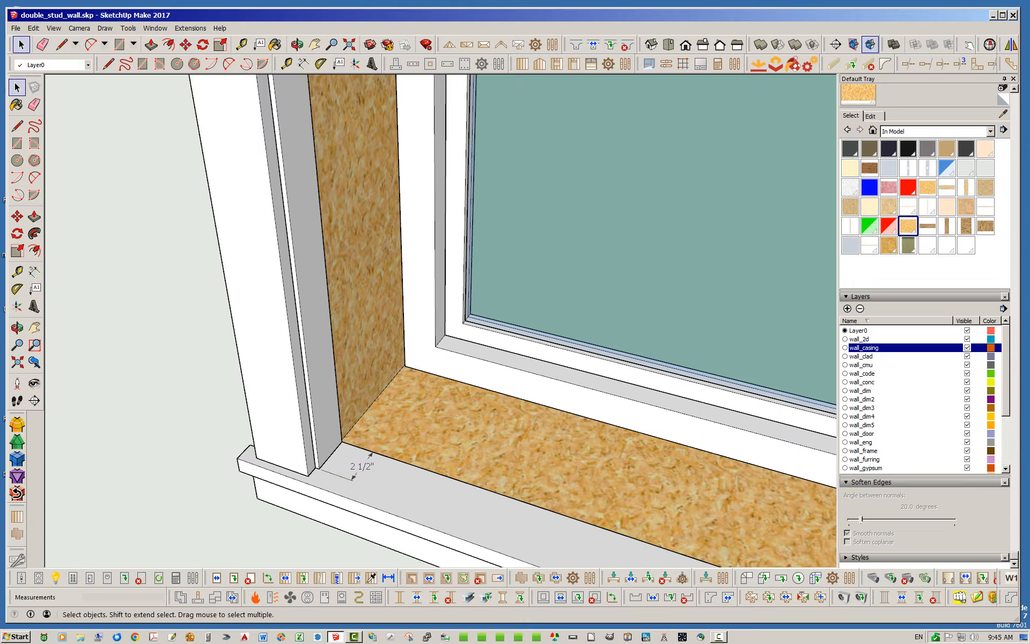
{"action": "key", "text": "Delete"}
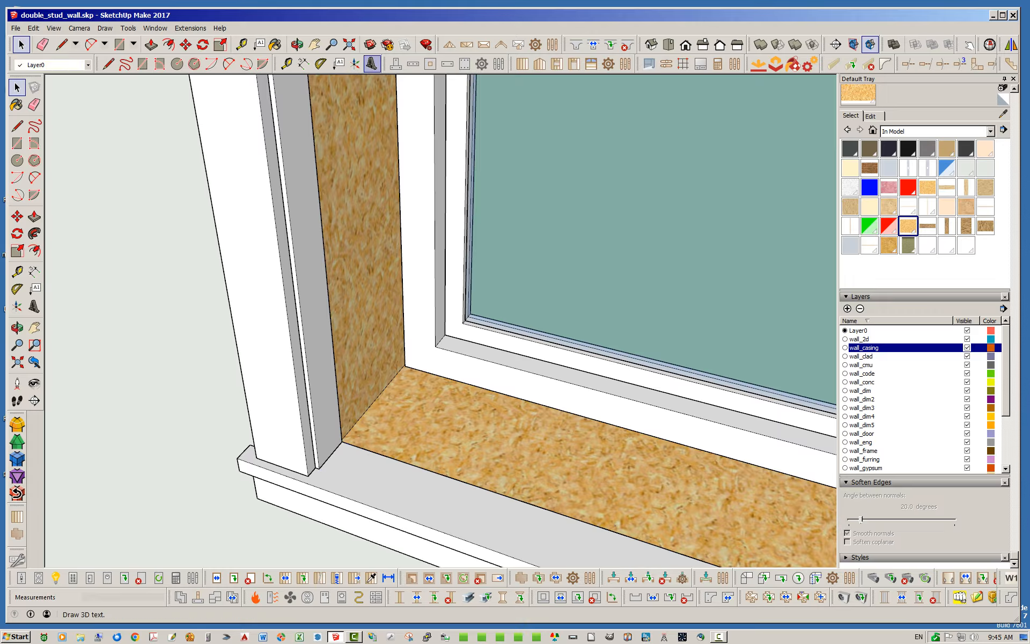
{"action": "left_click", "coordinate": [303, 64]}
{"action": "left_click", "coordinate": [435, 346]}
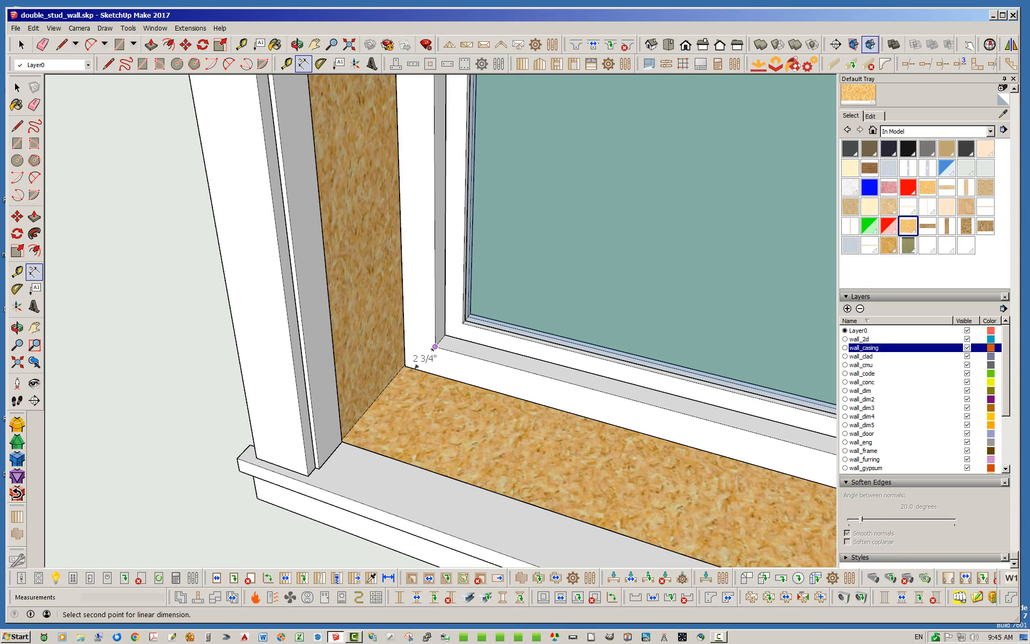
{"action": "left_click", "coordinate": [407, 364]}
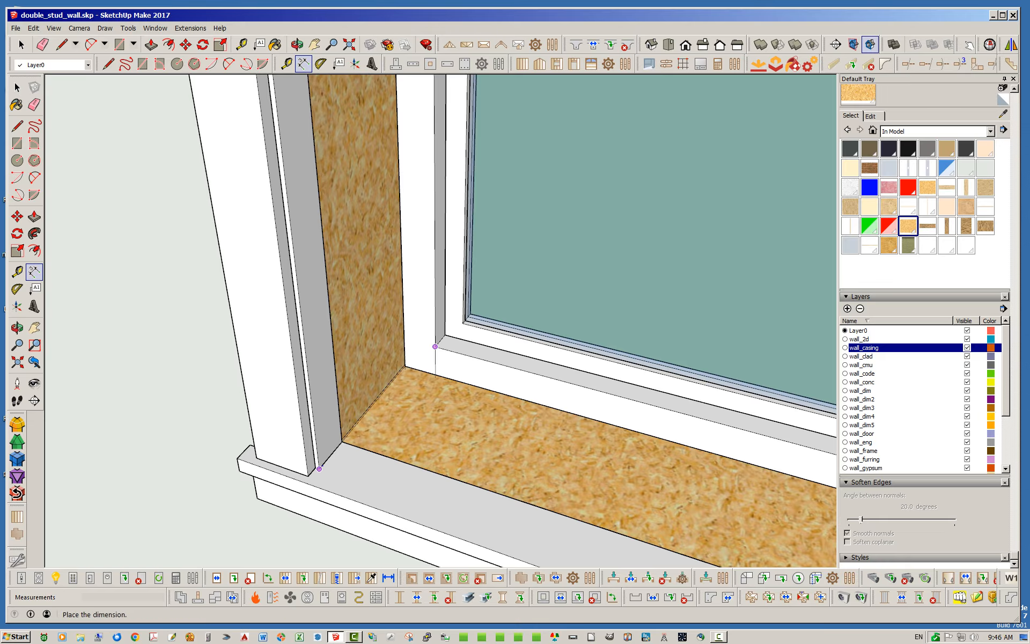
{"action": "key", "text": "Escape"}
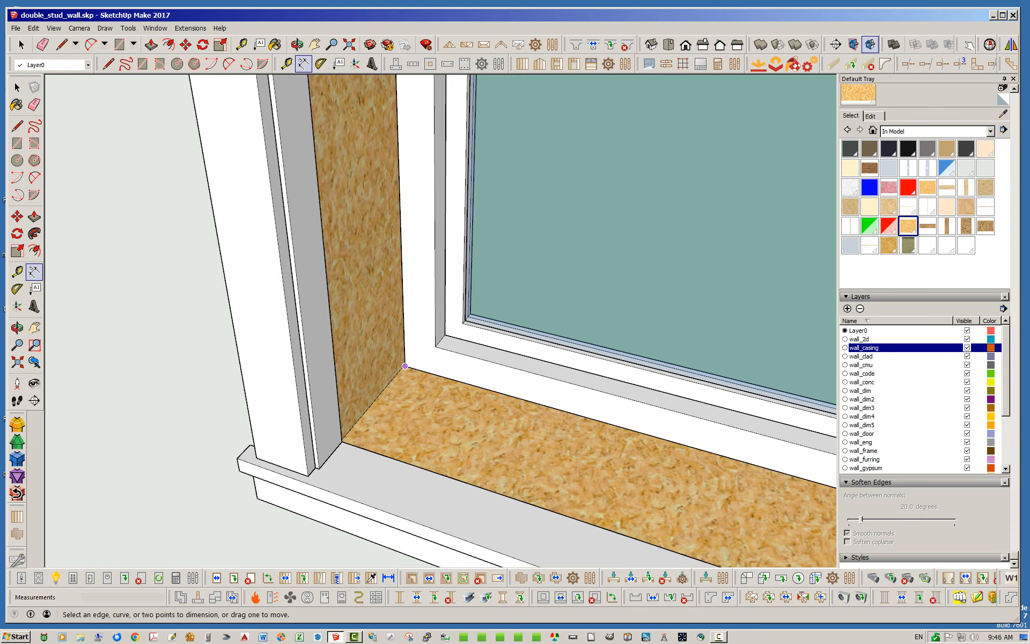
Step: Dimension the full jamb depth from the window unit's inside corner to the back of the interior casing
{"action": "left_click", "coordinate": [405, 365]}
{"action": "left_click", "coordinate": [319, 468]}
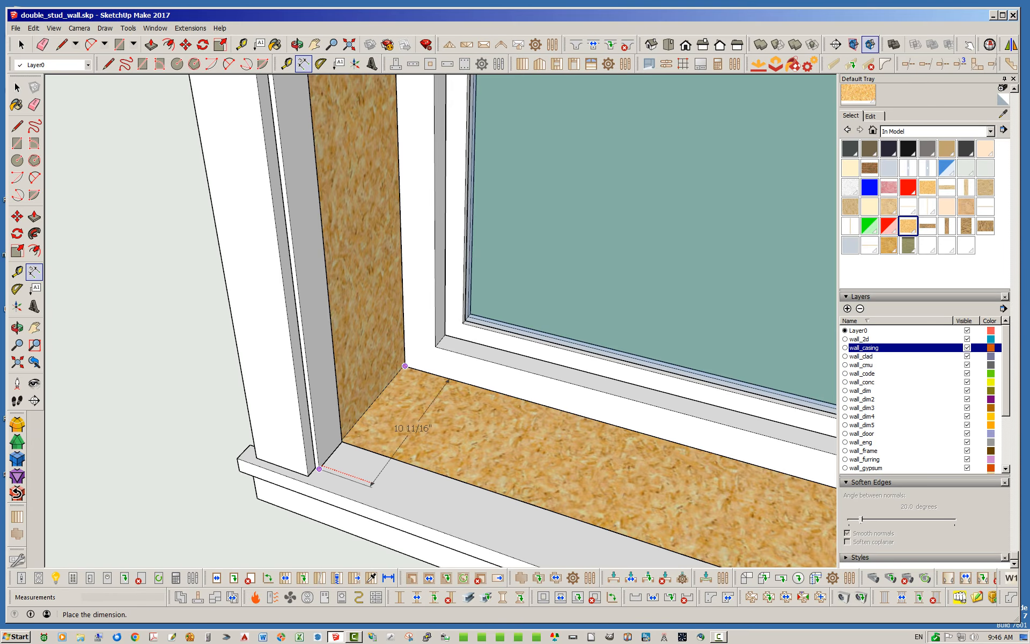
{"action": "left_click", "coordinate": [373, 486]}
{"action": "key", "text": "space"}
Step: Open the wall-editing commands for the inner wall that holds the window
{"action": "middle_click_drag", "start_coordinate": [418, 337], "coordinate": [369, 363]}
{"action": "scroll", "coordinate": [369, 364], "scroll_direction": "down", "scroll_amount": 2}
{"action": "scroll", "coordinate": [376, 397], "scroll_direction": "down", "scroll_amount": 5}
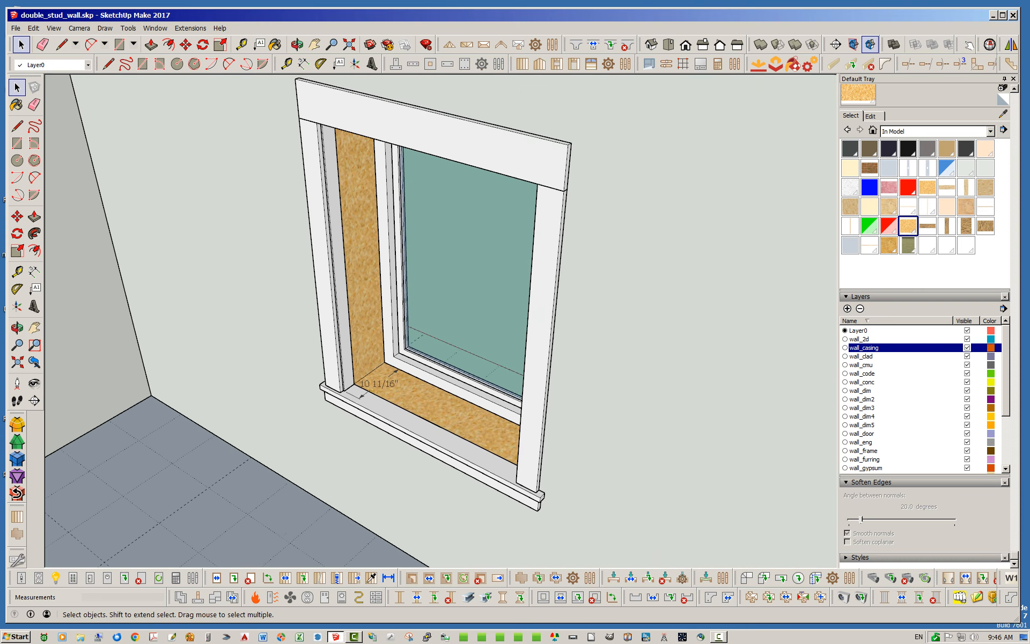
{"action": "right_click", "coordinate": [582, 251]}
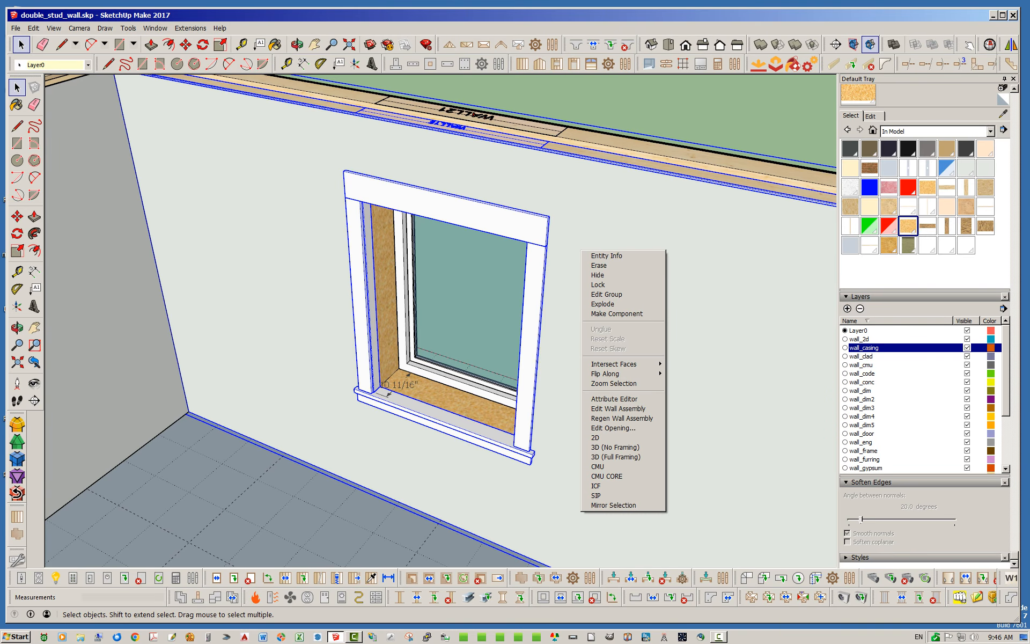
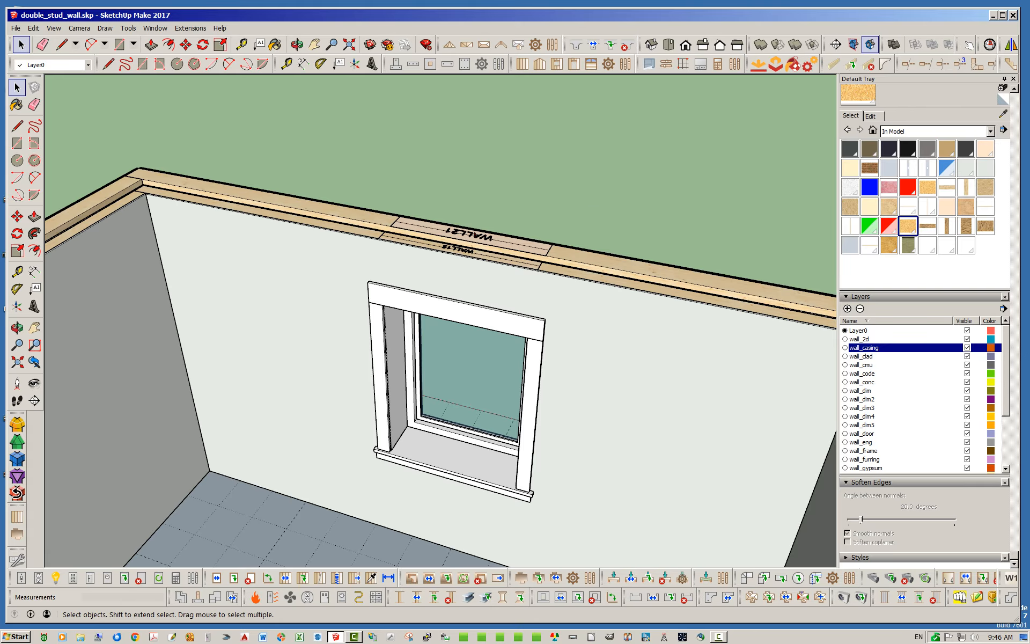
Step: Examine the double-stud walls and the deepened window jamb inside the room from above
{"action": "scroll", "coordinate": [611, 372], "scroll_direction": "down", "scroll_amount": 6}
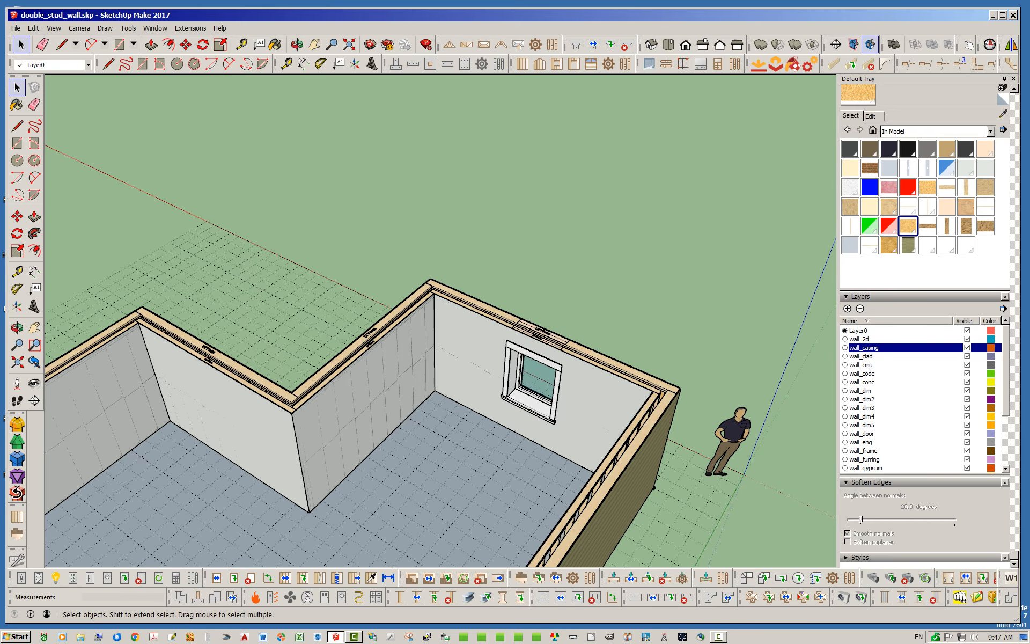
{"action": "scroll", "coordinate": [529, 306], "scroll_direction": "down", "scroll_amount": 6}
{"action": "middle_click_drag", "start_coordinate": [528, 305], "coordinate": [448, 321]}
{"action": "scroll", "coordinate": [448, 322], "scroll_direction": "up", "scroll_amount": 2}
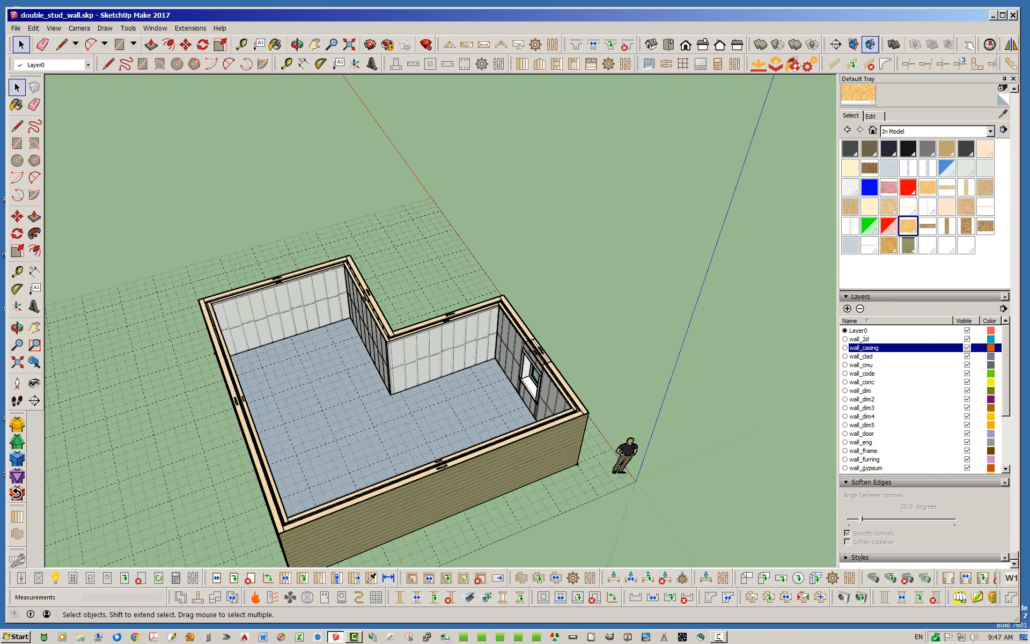
{"action": "scroll", "coordinate": [472, 352], "scroll_direction": "up", "scroll_amount": 2}
{"action": "scroll", "coordinate": [565, 360], "scroll_direction": "up", "scroll_amount": 2}
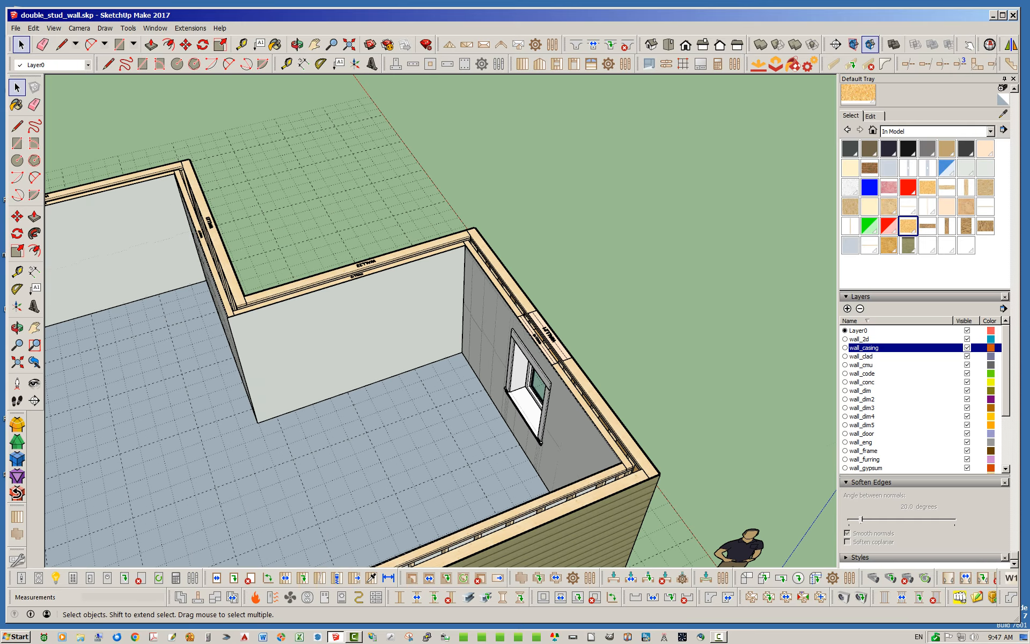
{"action": "scroll", "coordinate": [557, 356], "scroll_direction": "up", "scroll_amount": 2}
Step: Examine the window's exterior trim against the lap cladding and its jamb seen through the glass
{"action": "middle_click_drag", "start_coordinate": [558, 356], "coordinate": [445, 382]}
{"action": "scroll", "coordinate": [475, 390], "scroll_direction": "down", "scroll_amount": 5}
{"action": "scroll", "coordinate": [440, 381], "scroll_direction": "up", "scroll_amount": 10}
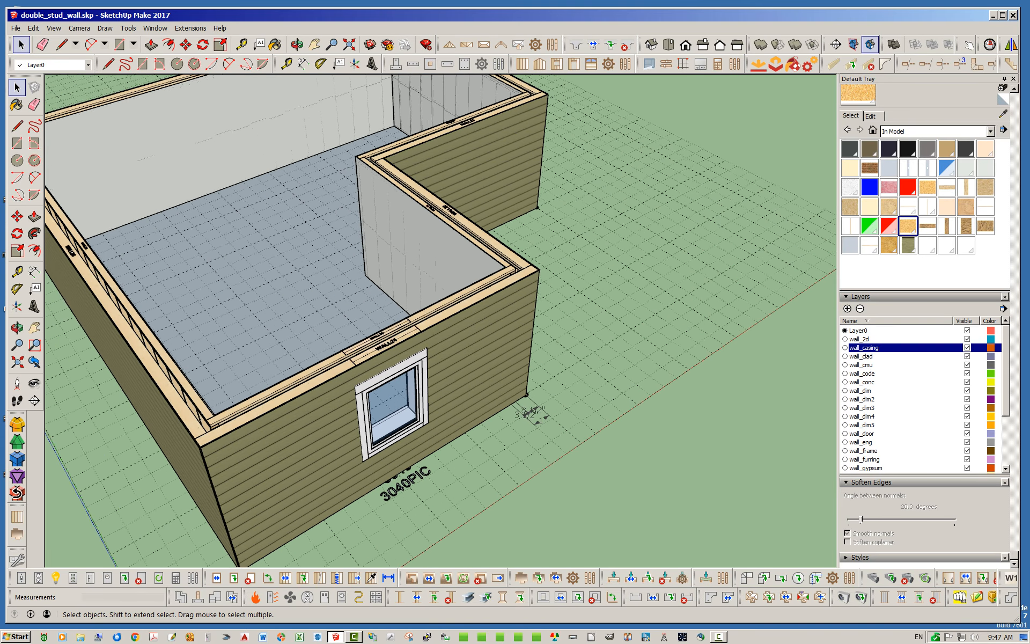
{"action": "middle_click_drag", "start_coordinate": [441, 382], "coordinate": [385, 371]}
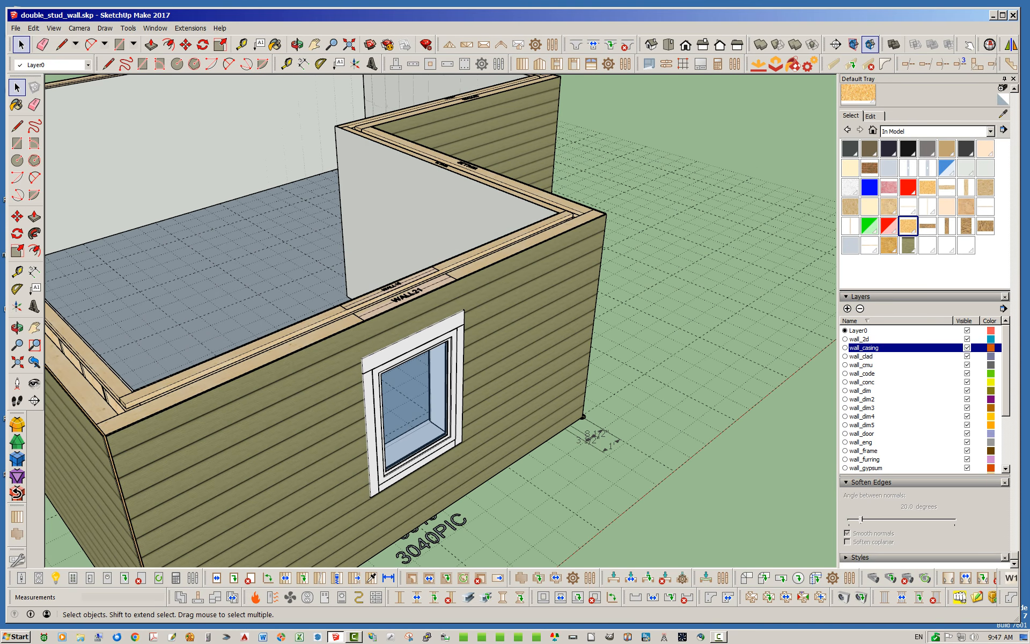
{"action": "scroll", "coordinate": [384, 371], "scroll_direction": "up", "scroll_amount": 4}
{"action": "scroll", "coordinate": [386, 381], "scroll_direction": "up", "scroll_amount": 3}
{"action": "middle_click_drag", "start_coordinate": [386, 381], "coordinate": [298, 301]}
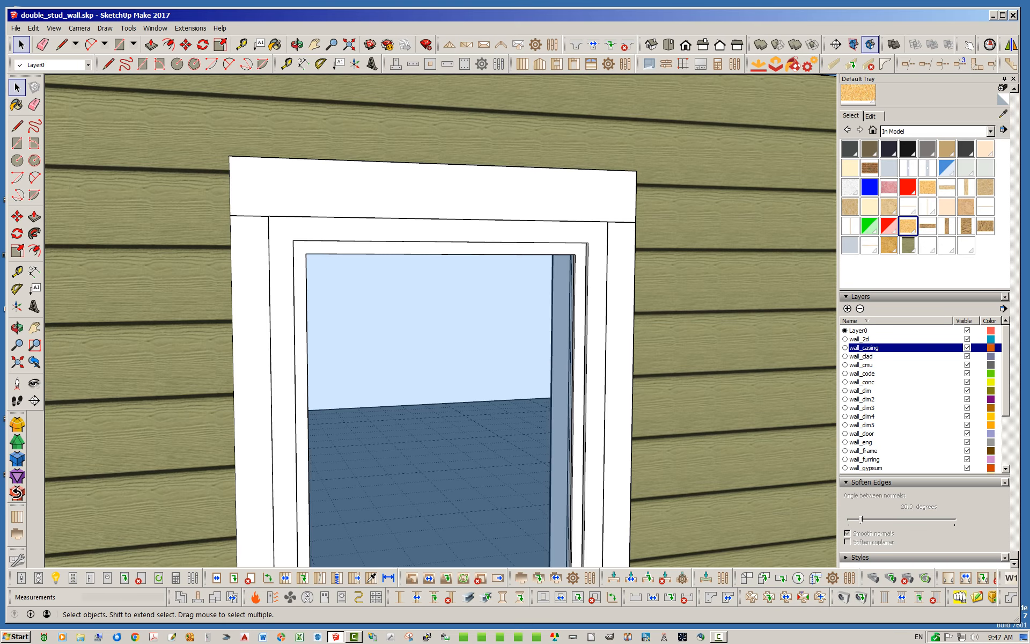
{"action": "scroll", "coordinate": [287, 303], "scroll_direction": "down", "scroll_amount": 5}
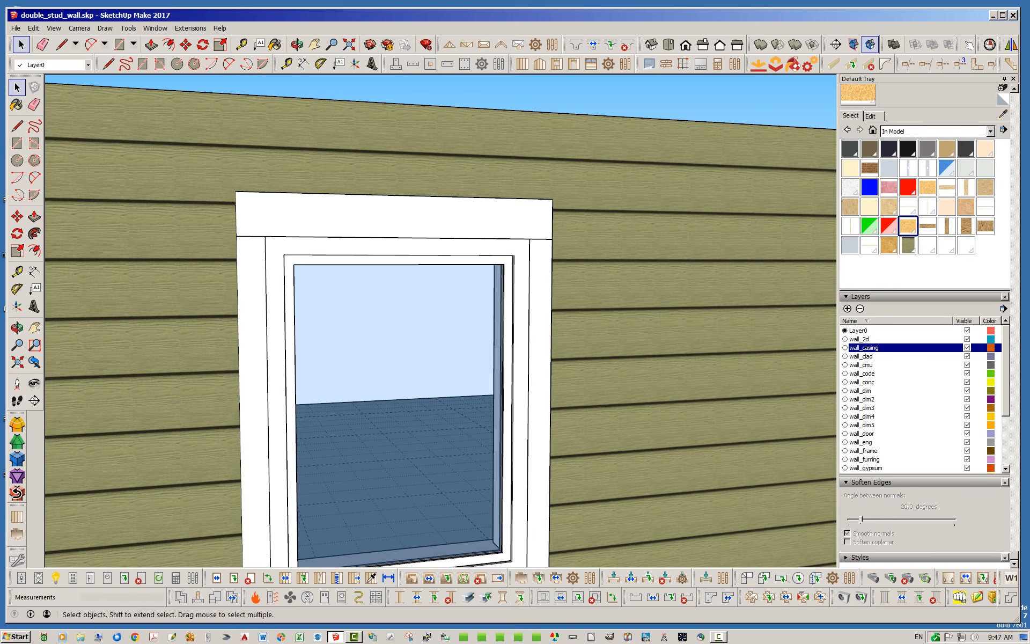
{"action": "middle_click_drag", "start_coordinate": [287, 303], "coordinate": [300, 279]}
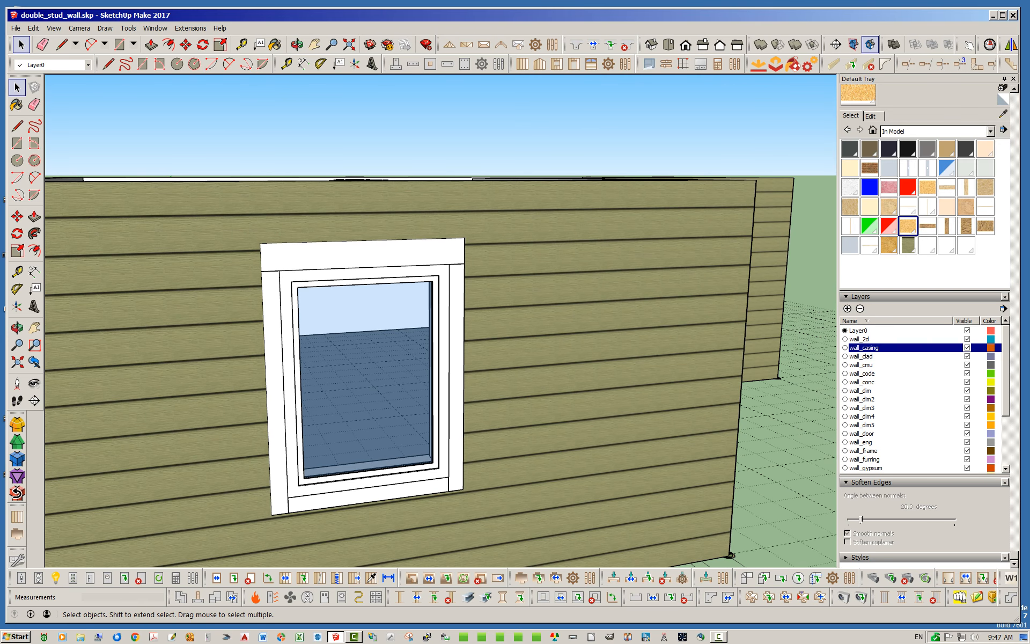
Step: Review the RO offset, window clearance and window trim inset in the wall plugin's global window settings
{"action": "left_click", "coordinate": [626, 64]}
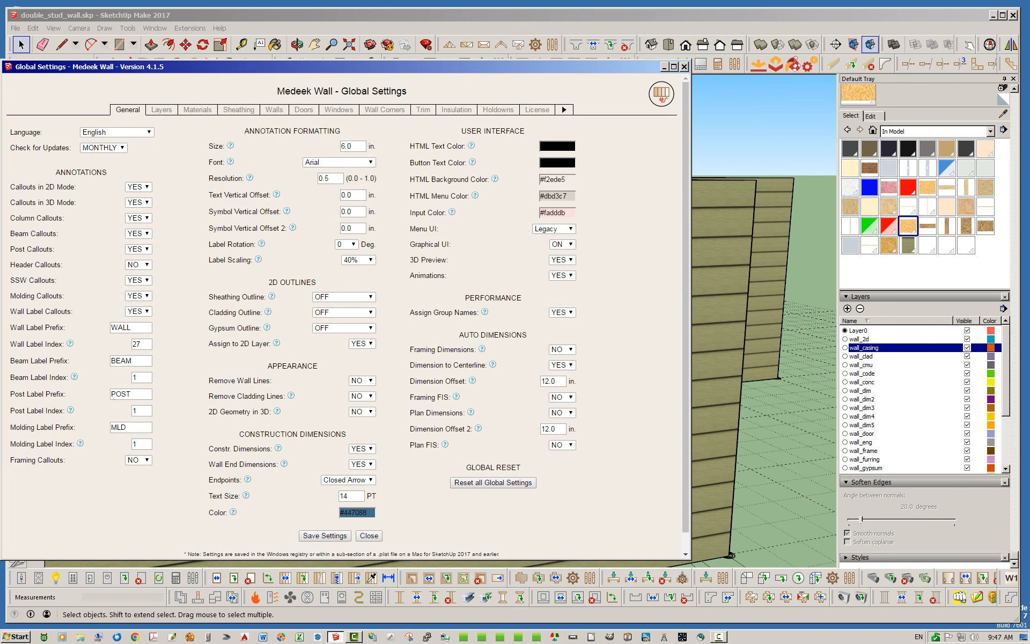
{"action": "left_click", "coordinate": [339, 110]}
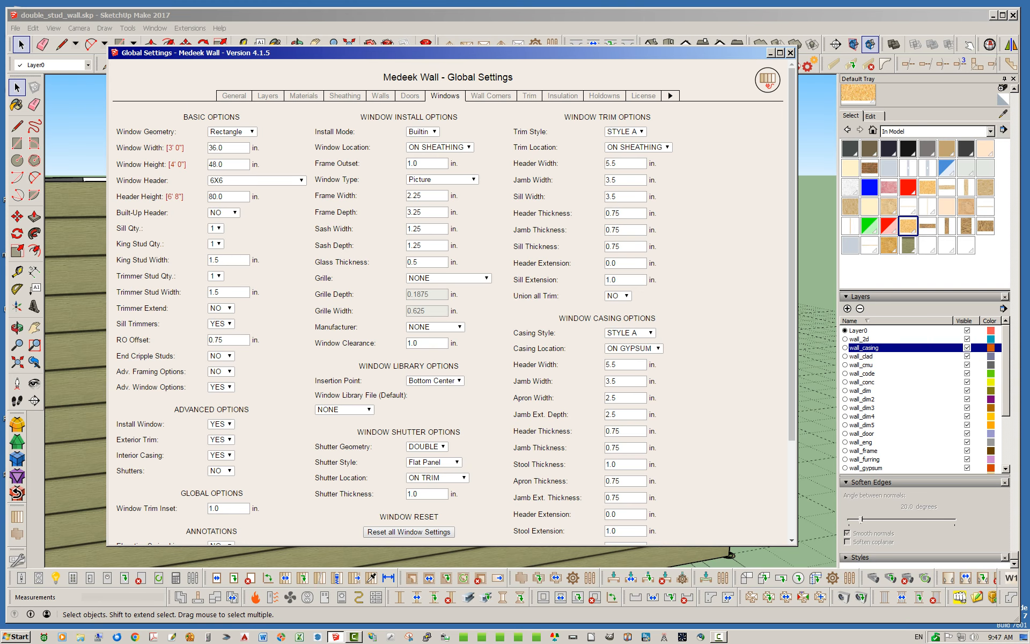
{"action": "scroll", "coordinate": [450, 301], "scroll_direction": "down", "scroll_amount": 3}
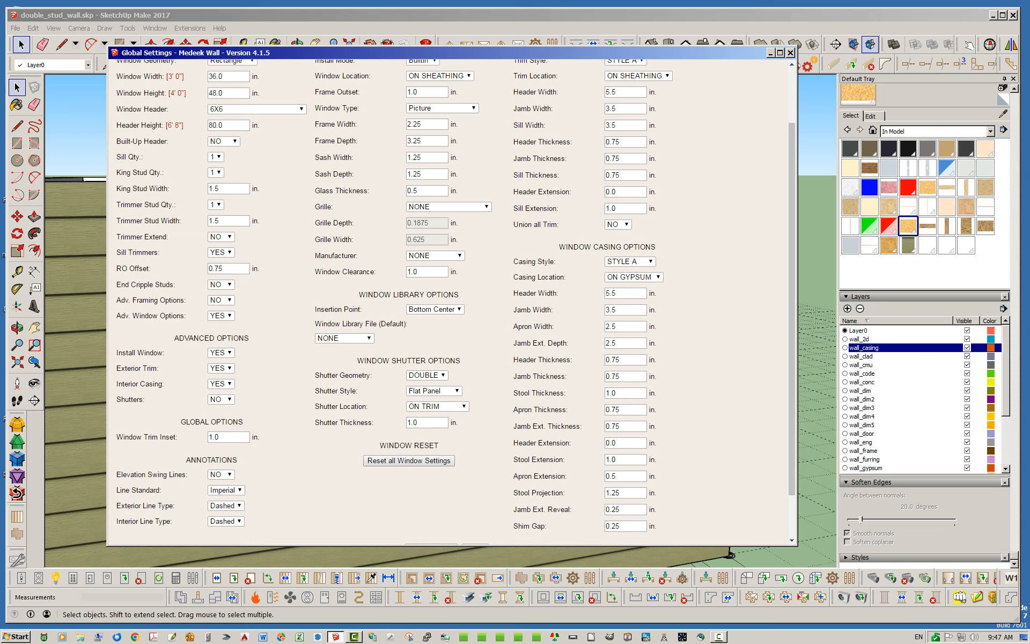
{"action": "left_click_drag", "start_coordinate": [225, 269], "coordinate": [207, 269]}
{"action": "left_click", "coordinate": [195, 269]}
{"action": "left_click_drag", "start_coordinate": [421, 272], "coordinate": [405, 272]}
{"action": "left_click_drag", "start_coordinate": [222, 437], "coordinate": [207, 437]}
{"action": "left_click", "coordinate": [195, 438]}
{"action": "left_click_drag", "start_coordinate": [226, 269], "coordinate": [208, 269]}
{"action": "left_click_drag", "start_coordinate": [421, 272], "coordinate": [406, 272]}
{"action": "double_click", "coordinate": [217, 269]}
{"action": "double_click", "coordinate": [214, 437]}
{"action": "double_click", "coordinate": [413, 272]}
Step: Check the window casing's jamb extension depth in the global window settings and close them without saving
{"action": "left_click_drag", "start_coordinate": [792, 309], "coordinate": [792, 344]}
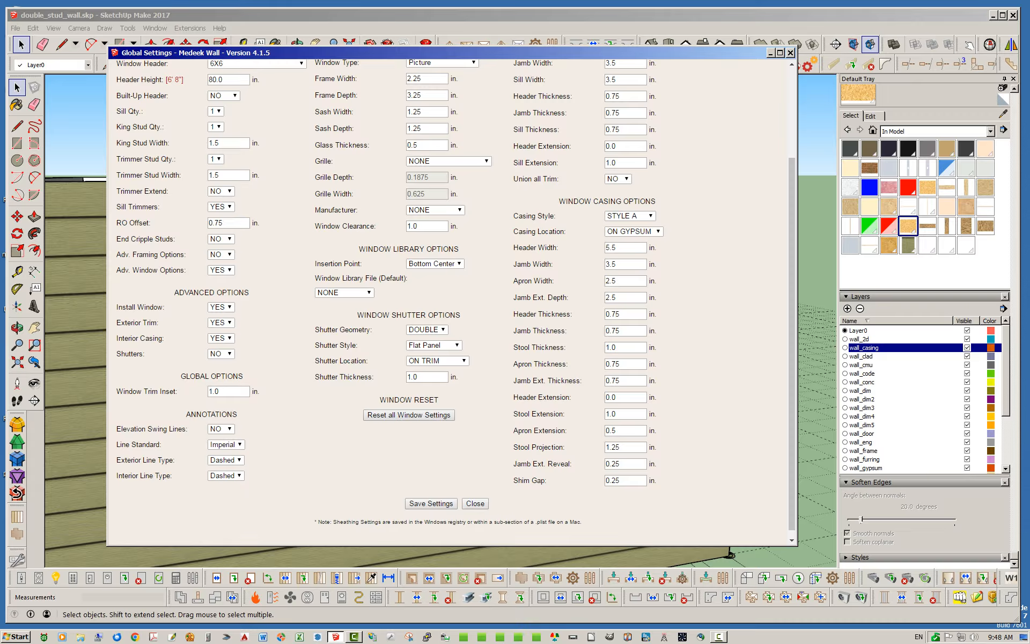
{"action": "left_click_drag", "start_coordinate": [618, 297], "coordinate": [603, 298]}
{"action": "left_click", "coordinate": [475, 503]}
Step: Examine the finished window's exterior trim and its deep interior jamb from outside and inside the double-stud walls
{"action": "mouse_move", "coordinate": [595, 322]}
{"action": "middle_mouse_down"}
{"action": "mouse_move", "coordinate": [528, 393]}
{"action": "mouse_move", "coordinate": [452, 419]}
{"action": "middle_mouse_up"}
{"action": "scroll", "coordinate": [528, 392], "scroll_direction": "down", "scroll_amount": 6}
{"action": "scroll", "coordinate": [344, 418], "scroll_direction": "up", "scroll_amount": 3}
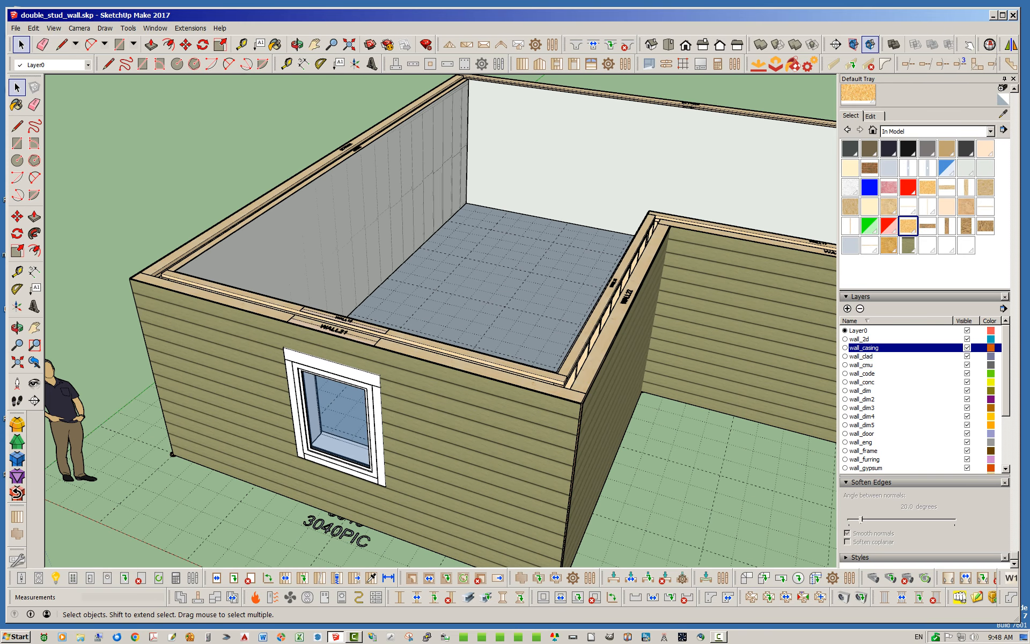
{"action": "mouse_move", "coordinate": [343, 418]}
{"action": "middle_mouse_down"}
{"action": "mouse_move", "coordinate": [410, 370]}
{"action": "mouse_move", "coordinate": [258, 432]}
{"action": "middle_mouse_up"}
{"action": "mouse_move", "coordinate": [445, 348]}
{"action": "middle_mouse_down"}
{"action": "mouse_move", "coordinate": [300, 321]}
{"action": "mouse_move", "coordinate": [287, 309]}
{"action": "middle_mouse_up"}
{"action": "scroll", "coordinate": [287, 309], "scroll_direction": "up", "scroll_amount": 6}
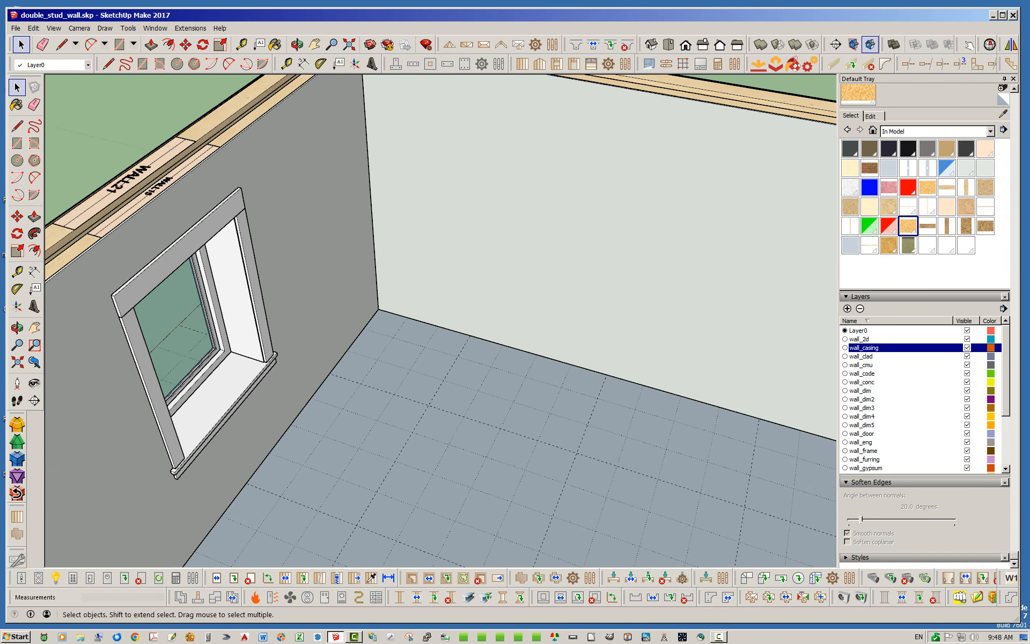
{"action": "scroll", "coordinate": [343, 370], "scroll_direction": "down", "scroll_amount": 3}
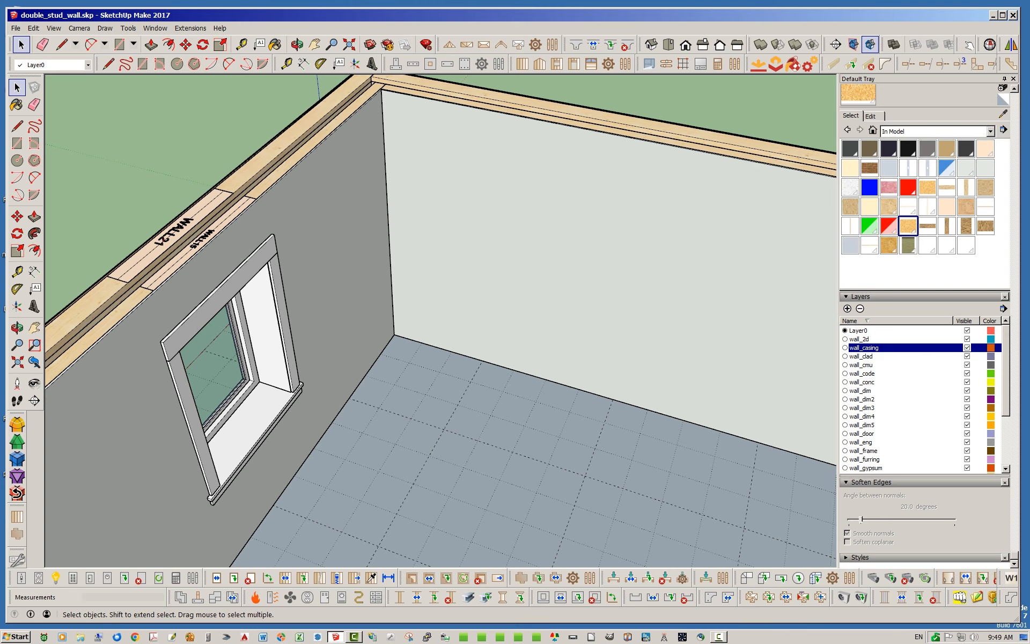
{"action": "middle_click_drag", "start_coordinate": [343, 354], "coordinate": [188, 370]}
{"action": "scroll", "coordinate": [172, 359], "scroll_direction": "up", "scroll_amount": 3}
{"action": "scroll", "coordinate": [343, 370], "scroll_direction": "down", "scroll_amount": 3}
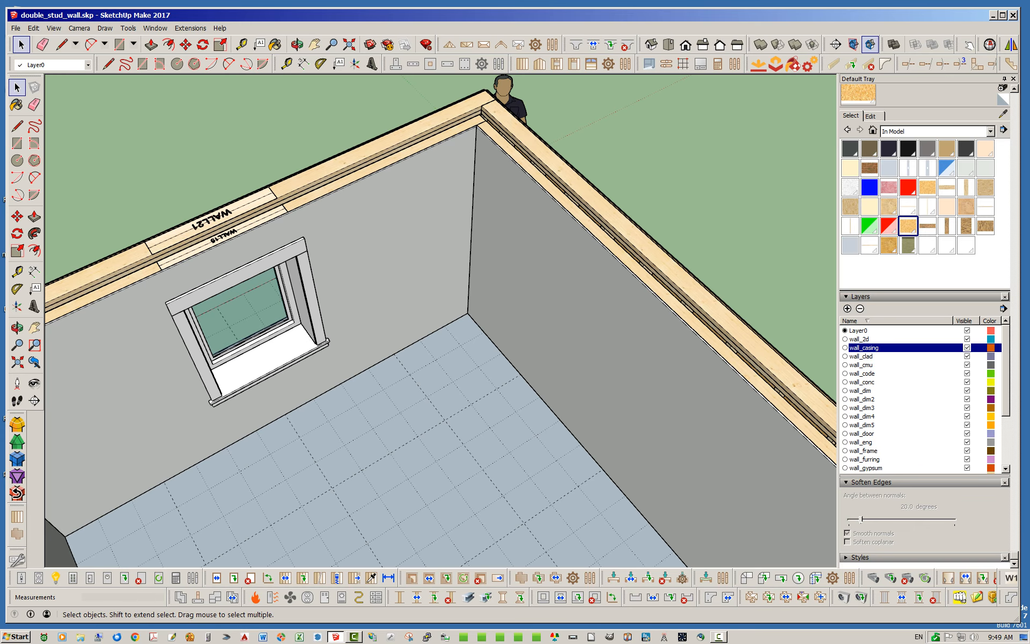
{"action": "scroll", "coordinate": [411, 322], "scroll_direction": "down", "scroll_amount": 6}
{"action": "mouse_move", "coordinate": [333, 354]}
{"action": "middle_mouse_down"}
{"action": "mouse_move", "coordinate": [475, 356]}
{"action": "mouse_move", "coordinate": [580, 326]}
{"action": "middle_mouse_up"}
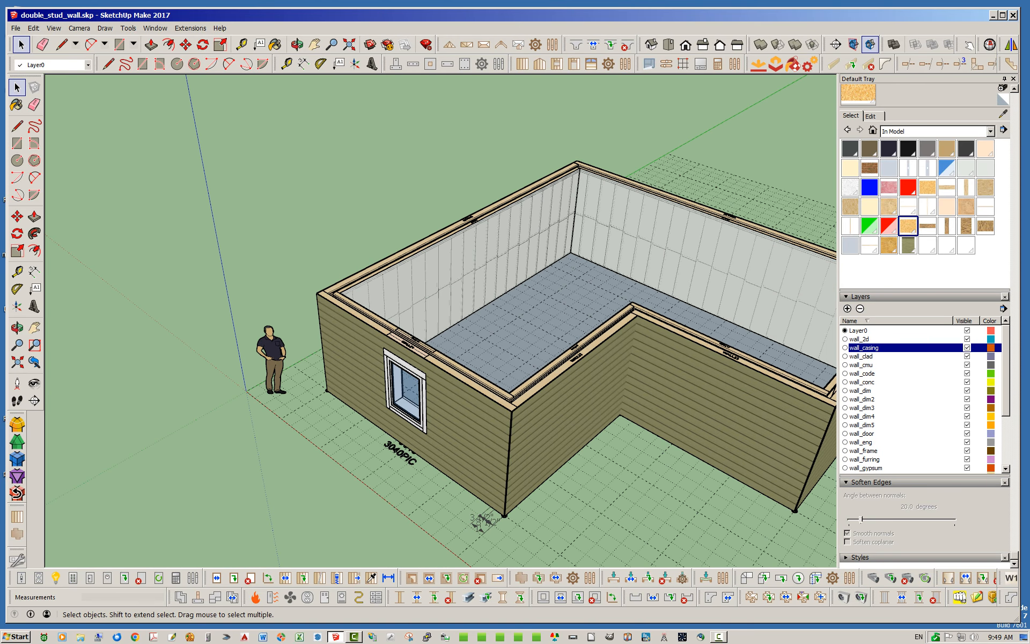
Step: Hide the wall_gypsum, wall_trim, wall_window, wall_sheath, wall_clad and wall_casing layers
{"action": "scroll", "coordinate": [906, 399], "scroll_direction": "down", "scroll_amount": 3}
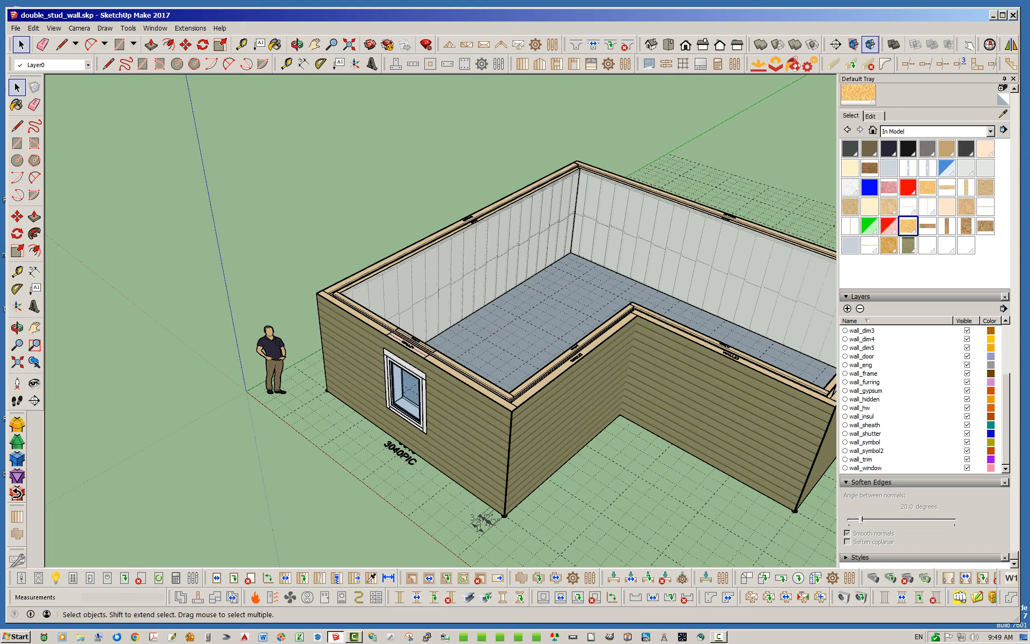
{"action": "left_click", "coordinate": [966, 390]}
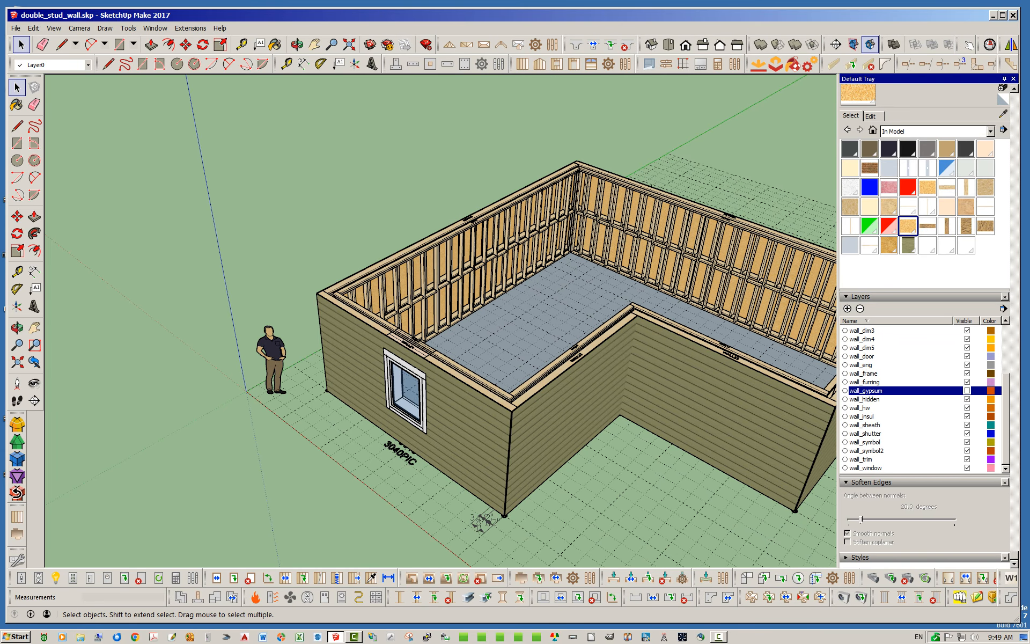
{"action": "left_click", "coordinate": [967, 459]}
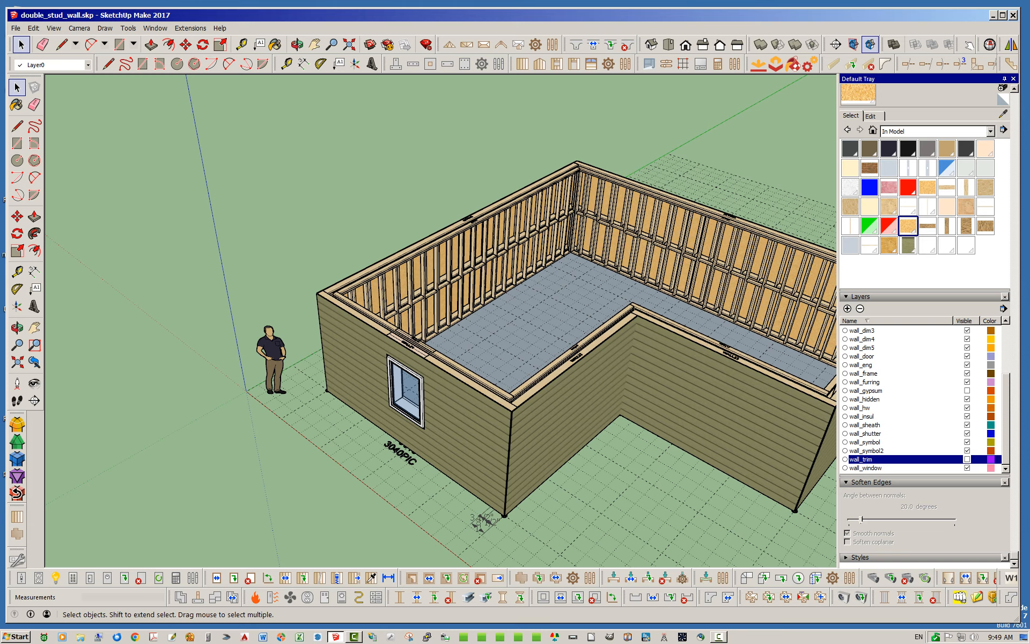
{"action": "left_click", "coordinate": [967, 467]}
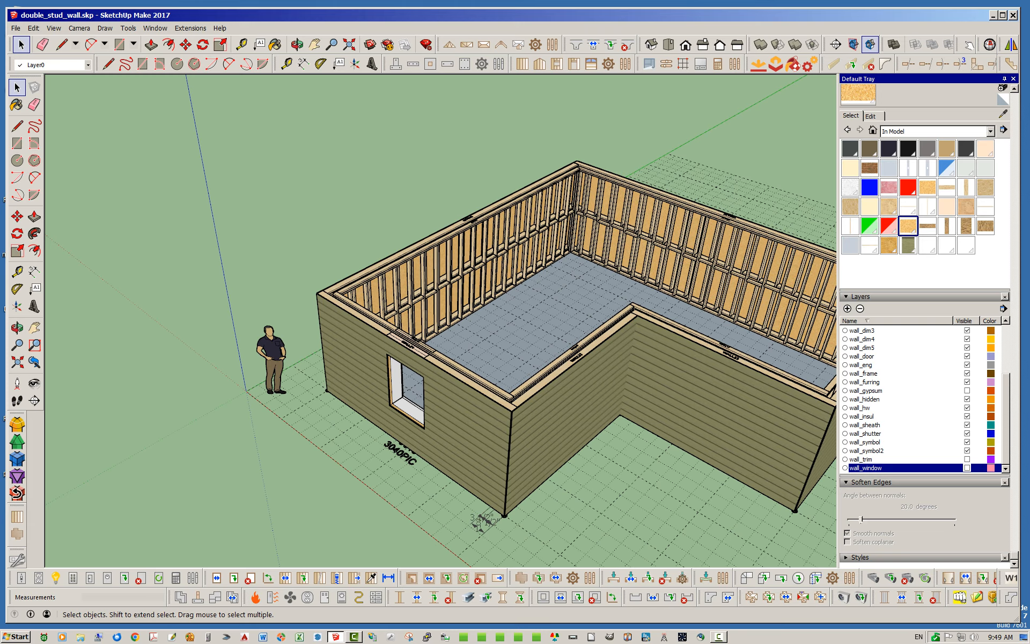
{"action": "left_click", "coordinate": [966, 425]}
{"action": "scroll", "coordinate": [923, 408], "scroll_direction": "up", "scroll_amount": 3}
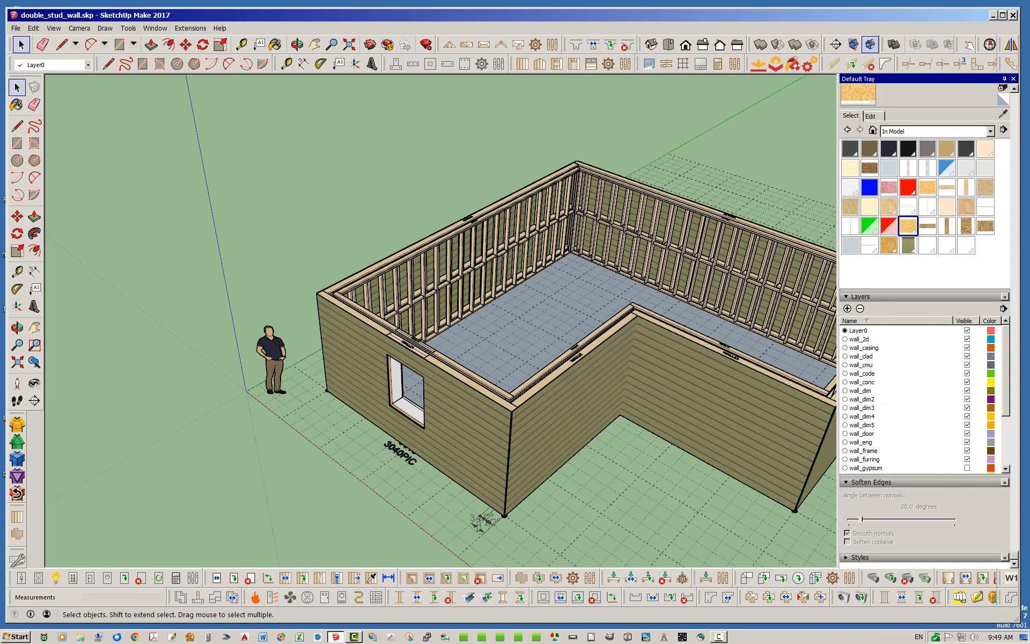
{"action": "left_click", "coordinate": [967, 357]}
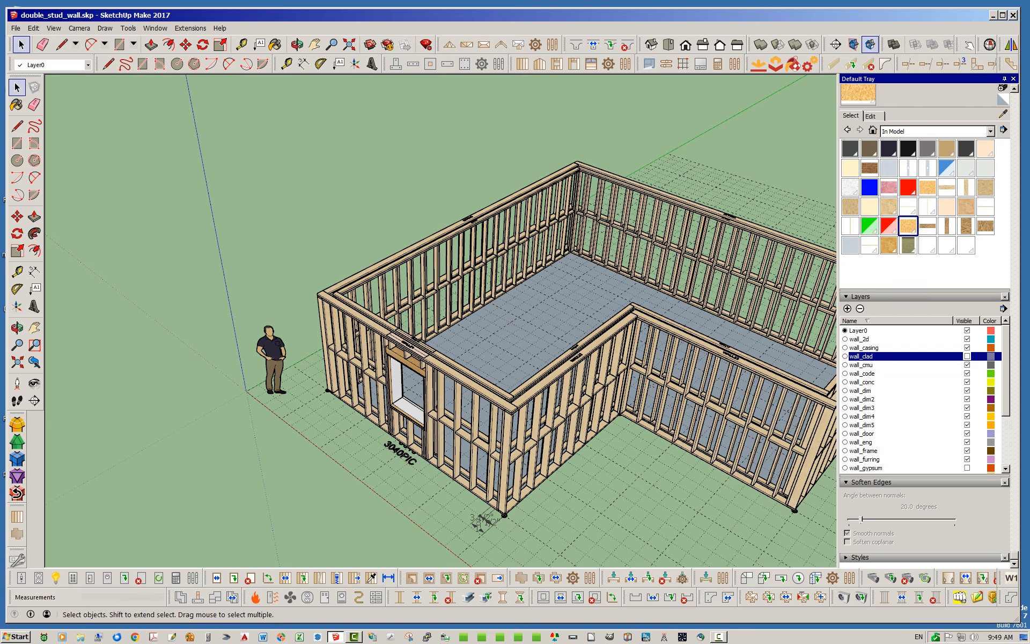
{"action": "left_click", "coordinate": [966, 348]}
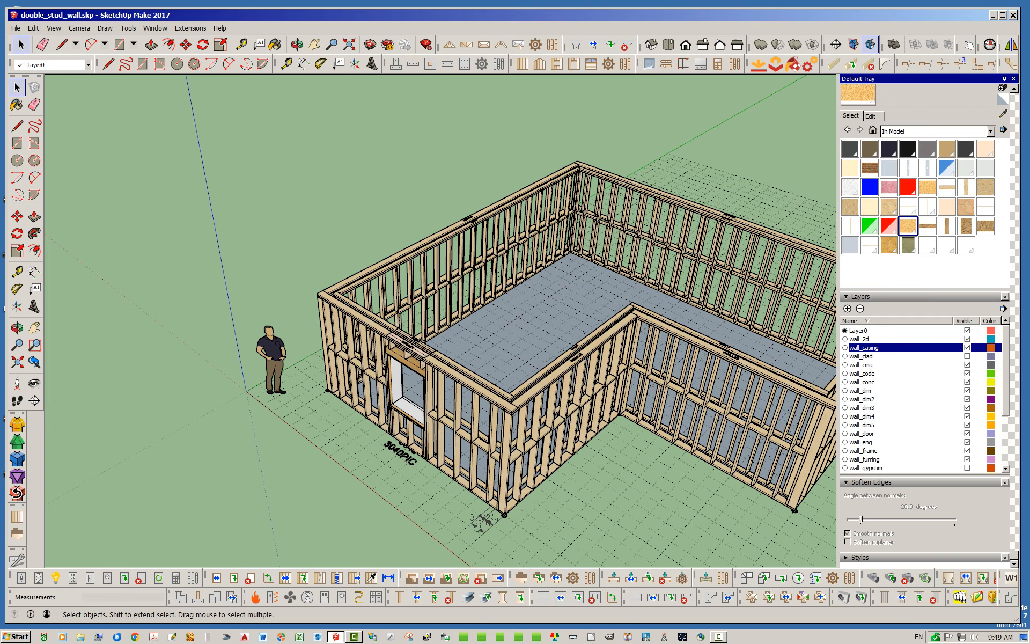
Step: Examine how the inner and outer wall studs line up around the OSB window buck
{"action": "middle_click_drag", "start_coordinate": [472, 365], "coordinate": [622, 362]}
{"action": "scroll", "coordinate": [498, 335], "scroll_direction": "up", "scroll_amount": 6}
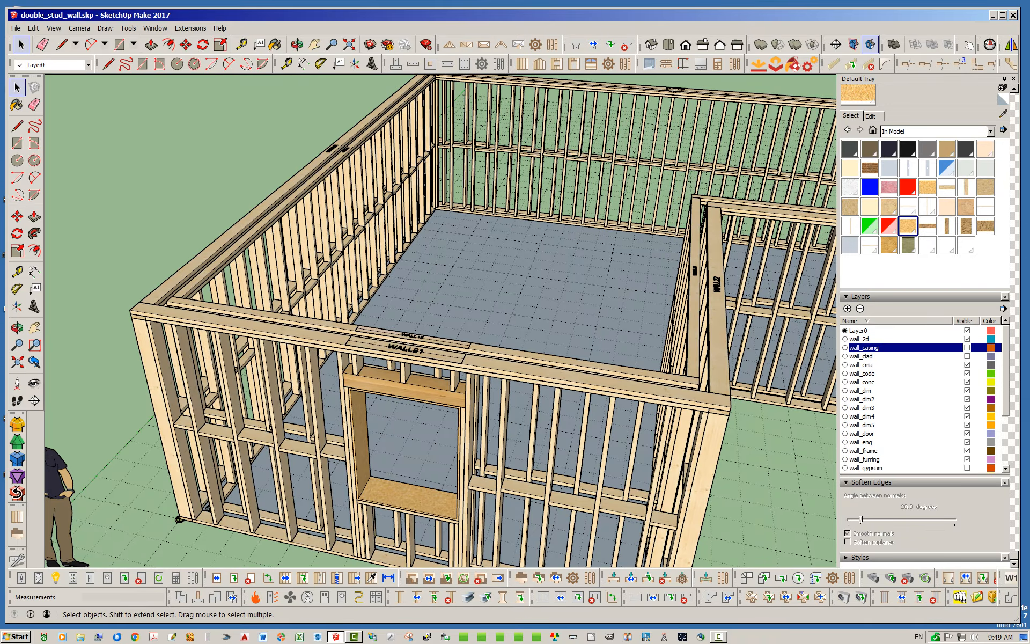
{"action": "middle_click_drag", "start_coordinate": [499, 343], "coordinate": [445, 348]}
{"action": "scroll", "coordinate": [483, 317], "scroll_direction": "up", "scroll_amount": 3}
{"action": "scroll", "coordinate": [582, 319], "scroll_direction": "down", "scroll_amount": 8}
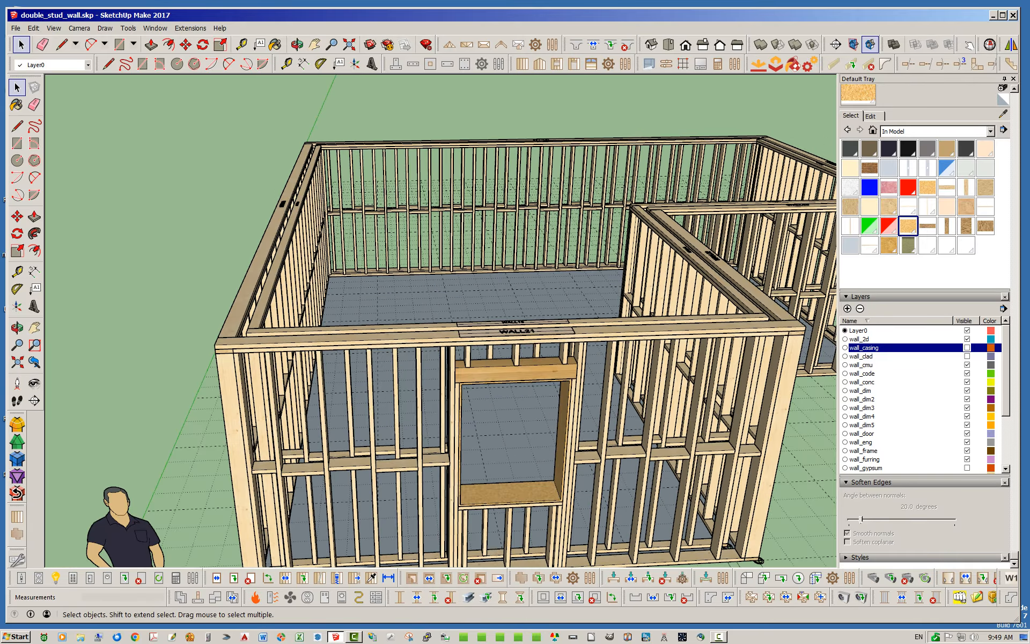
{"action": "scroll", "coordinate": [496, 402], "scroll_direction": "up", "scroll_amount": 3}
{"action": "scroll", "coordinate": [485, 445], "scroll_direction": "up", "scroll_amount": 2}
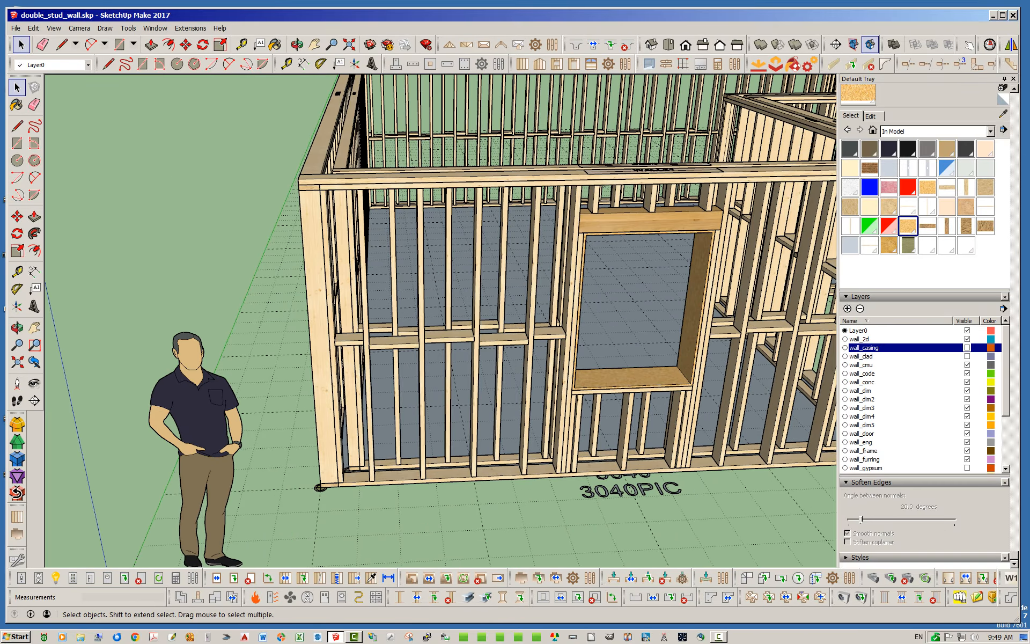
{"action": "middle_click_drag", "start_coordinate": [506, 442], "coordinate": [482, 459]}
{"action": "scroll", "coordinate": [481, 459], "scroll_direction": "up", "scroll_amount": 2}
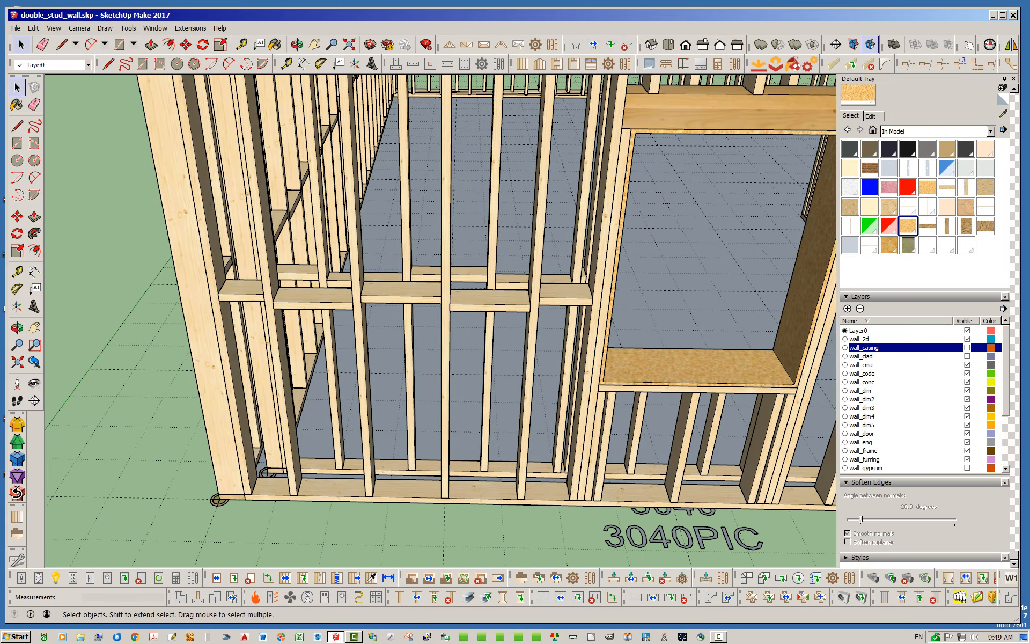
{"action": "middle_click_drag", "start_coordinate": [482, 459], "coordinate": [528, 477]}
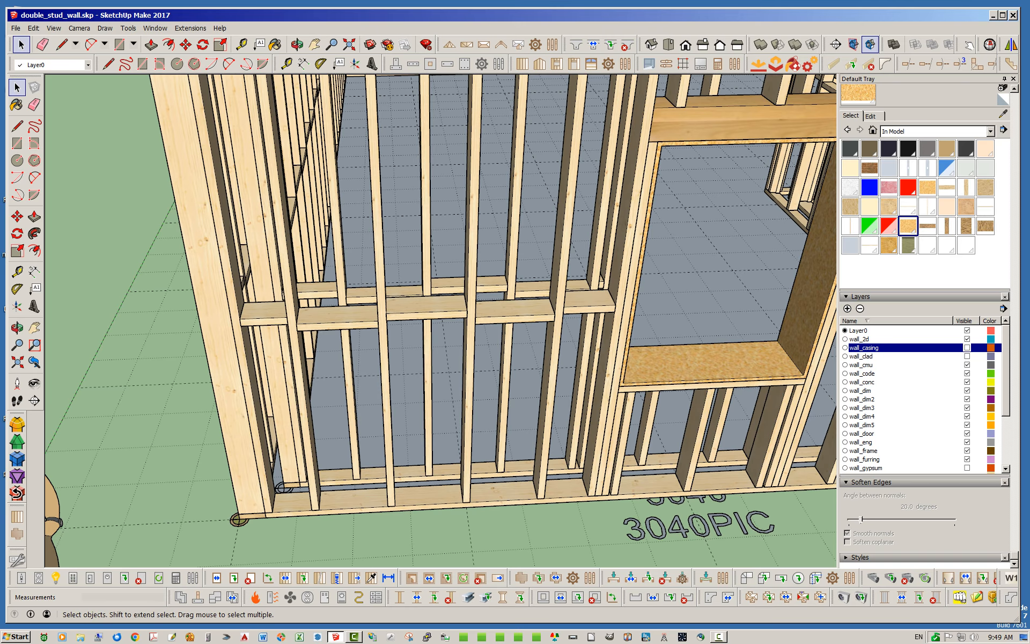
{"action": "middle_click_drag", "start_coordinate": [408, 447], "coordinate": [385, 449]}
{"action": "scroll", "coordinate": [384, 448], "scroll_direction": "down", "scroll_amount": 3}
{"action": "scroll", "coordinate": [370, 456], "scroll_direction": "down", "scroll_amount": 2}
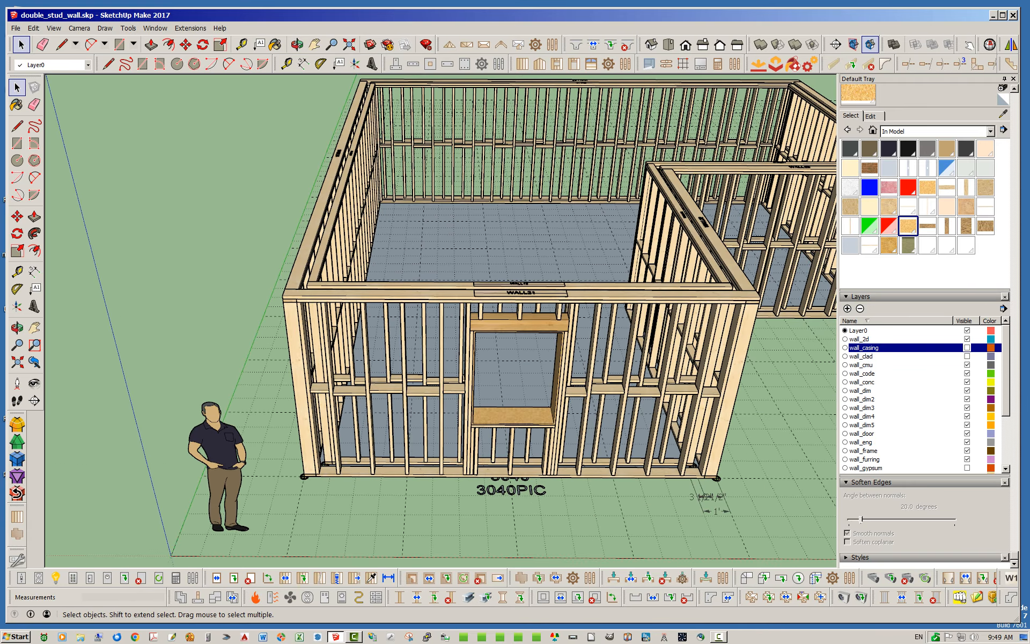
{"action": "middle_click_drag", "start_coordinate": [370, 456], "coordinate": [411, 443]}
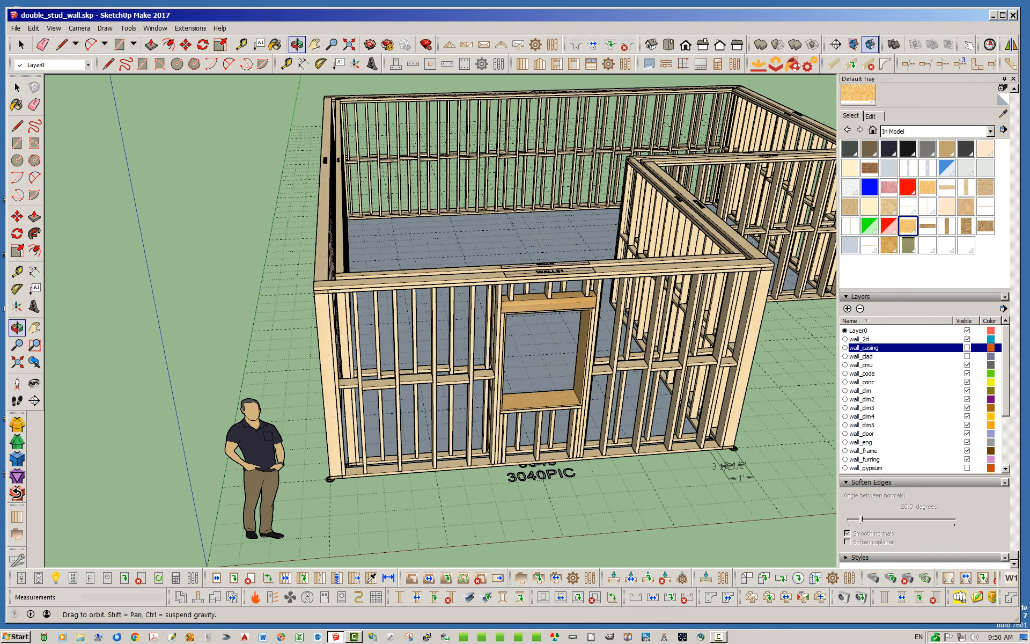
Step: Set the stud spacing offset of the inner window wall WALL15 to 8.5 in, update it and check its stud alignment
{"action": "left_click", "coordinate": [411, 272]}
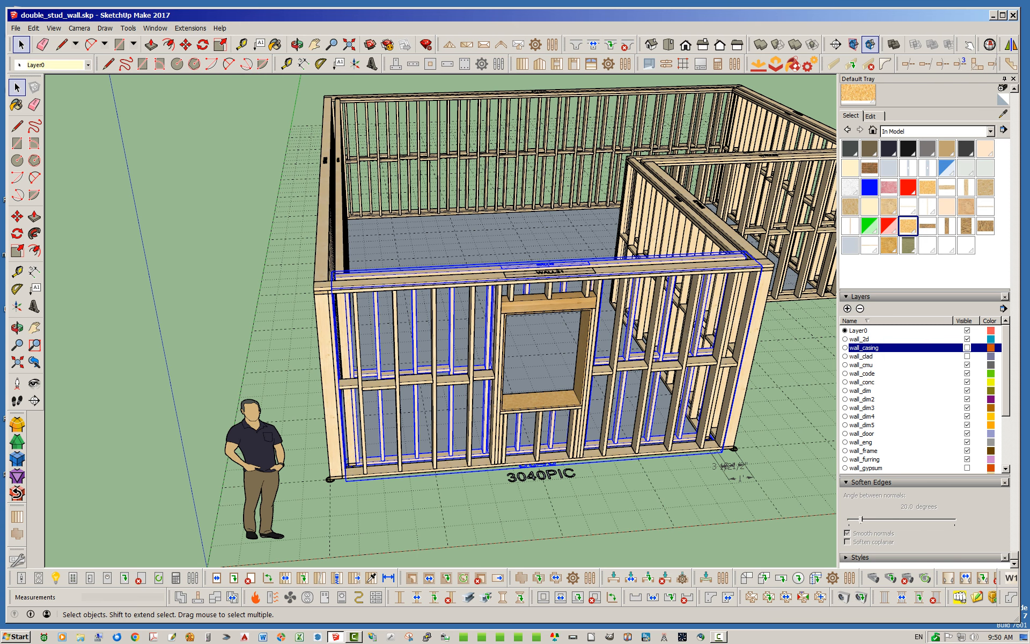
{"action": "right_click", "coordinate": [412, 272]}
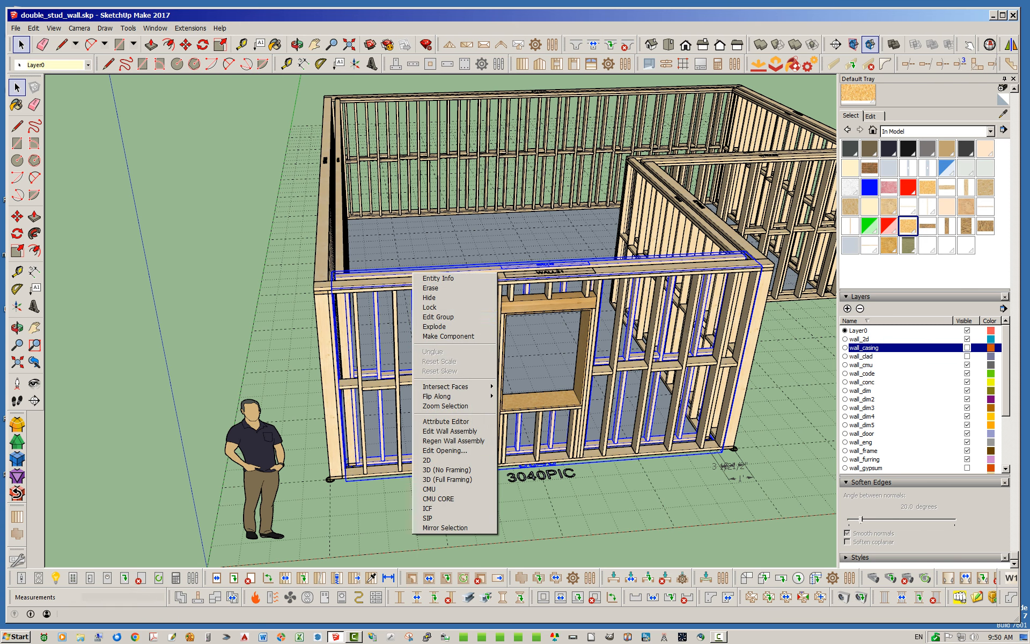
{"action": "left_click", "coordinate": [449, 431]}
{"action": "left_click_drag", "start_coordinate": [129, 93], "coordinate": [714, 95]}
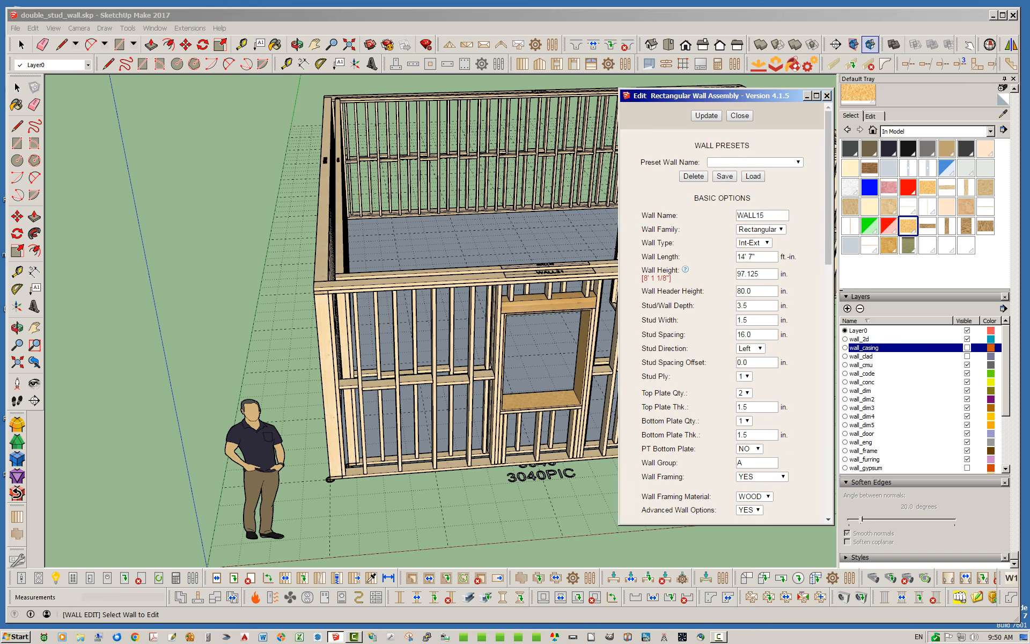
{"action": "double_click", "coordinate": [742, 362]}
{"action": "type", "text": "8.5"}
{"action": "left_click", "coordinate": [706, 115]}
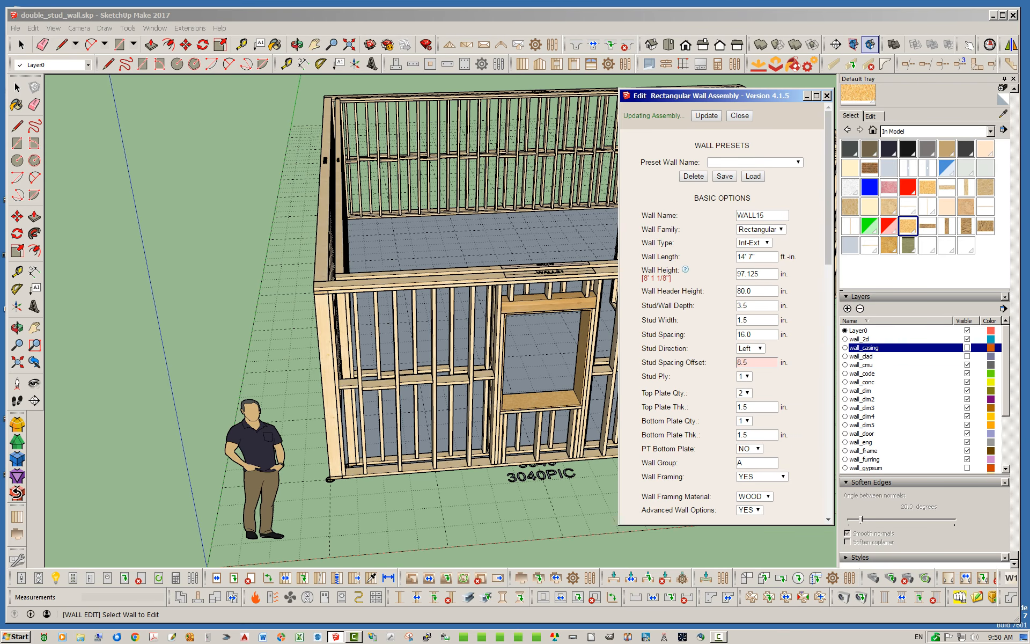
{"action": "mouse_move", "coordinate": [443, 475]}
{"action": "middle_mouse_down"}
{"action": "mouse_move", "coordinate": [395, 446]}
{"action": "mouse_move", "coordinate": [456, 472]}
{"action": "mouse_move", "coordinate": [429, 475]}
{"action": "middle_mouse_up"}
{"action": "scroll", "coordinate": [394, 446], "scroll_direction": "up", "scroll_amount": 2}
{"action": "scroll", "coordinate": [394, 446], "scroll_direction": "up", "scroll_amount": 4}
{"action": "scroll", "coordinate": [429, 472], "scroll_direction": "down", "scroll_amount": 6}
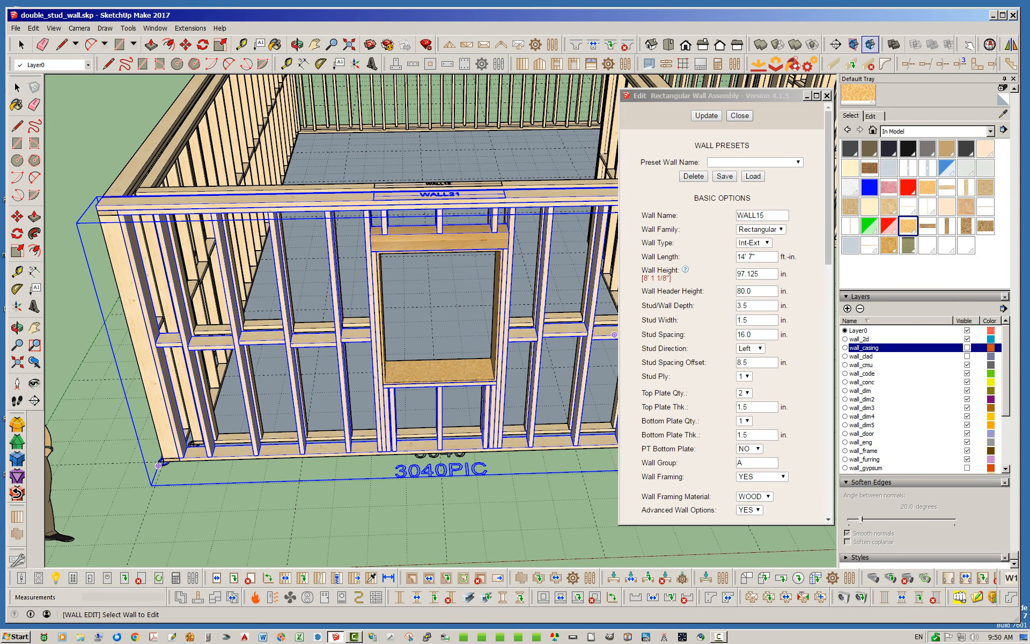
{"action": "left_click", "coordinate": [739, 115]}
Step: Set the stud spacing offset of the inner wall behind WALL22 to 8.5 in and update the assembly
{"action": "middle_click_drag", "start_coordinate": [536, 322], "coordinate": [745, 332]}
{"action": "scroll", "coordinate": [429, 376], "scroll_direction": "up", "scroll_amount": 3}
{"action": "left_click", "coordinate": [516, 347]}
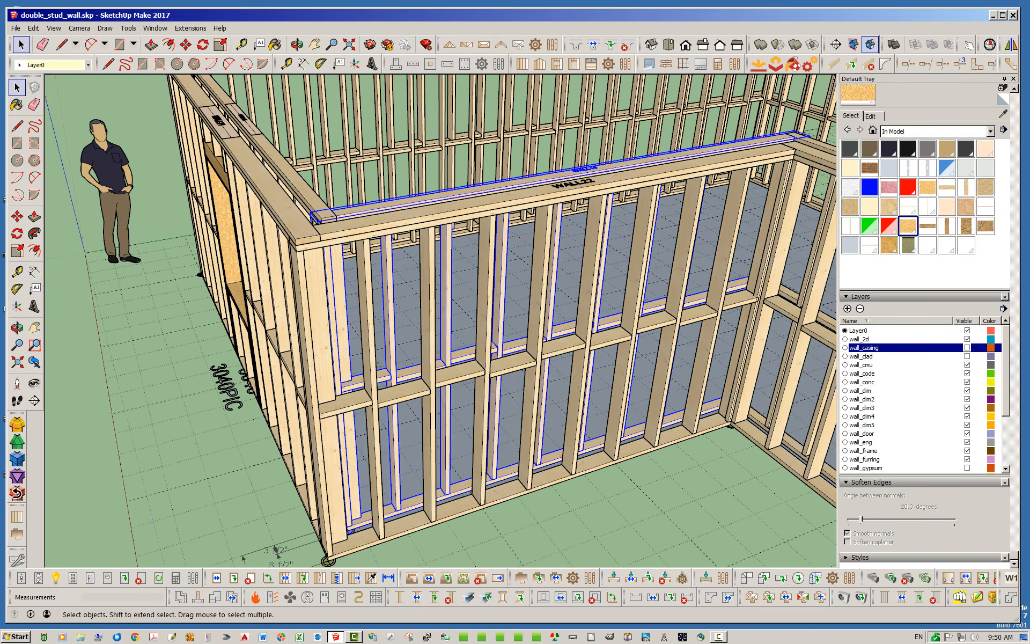
{"action": "right_click", "coordinate": [516, 347]}
{"action": "left_click", "coordinate": [552, 504]}
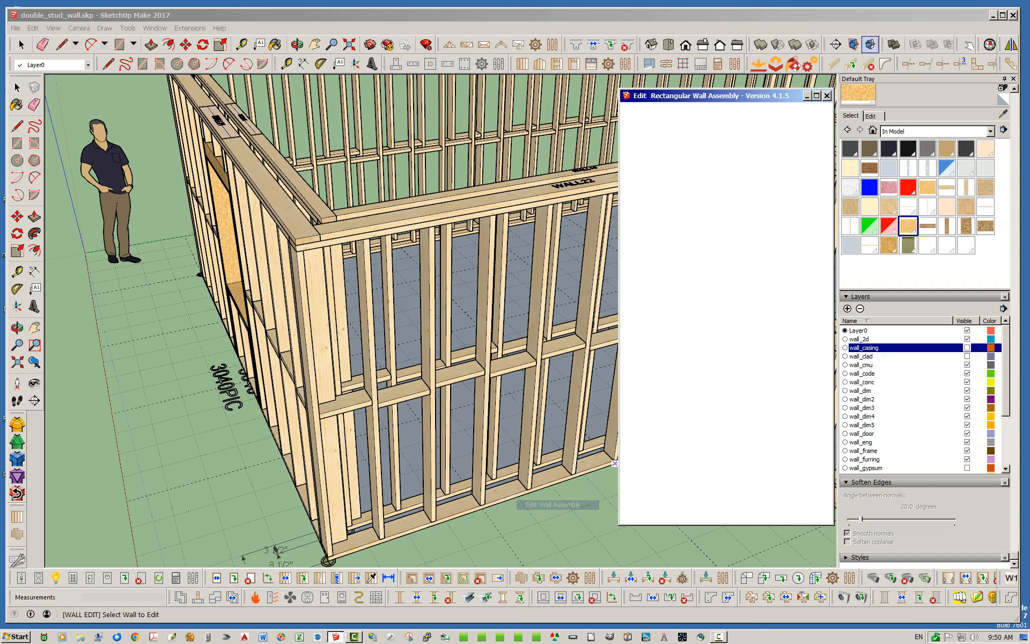
{"action": "scroll", "coordinate": [724, 316], "scroll_direction": "down", "scroll_amount": 1}
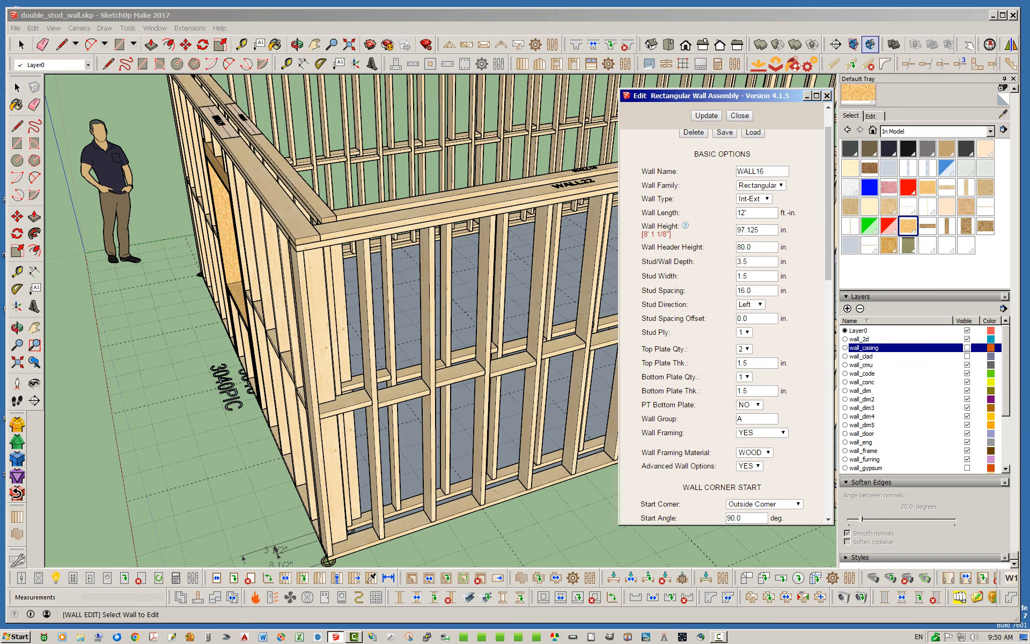
{"action": "double_click", "coordinate": [743, 318]}
{"action": "type", "text": "8.5"}
{"action": "key", "text": "Tab"}
{"action": "left_click", "coordinate": [706, 115]}
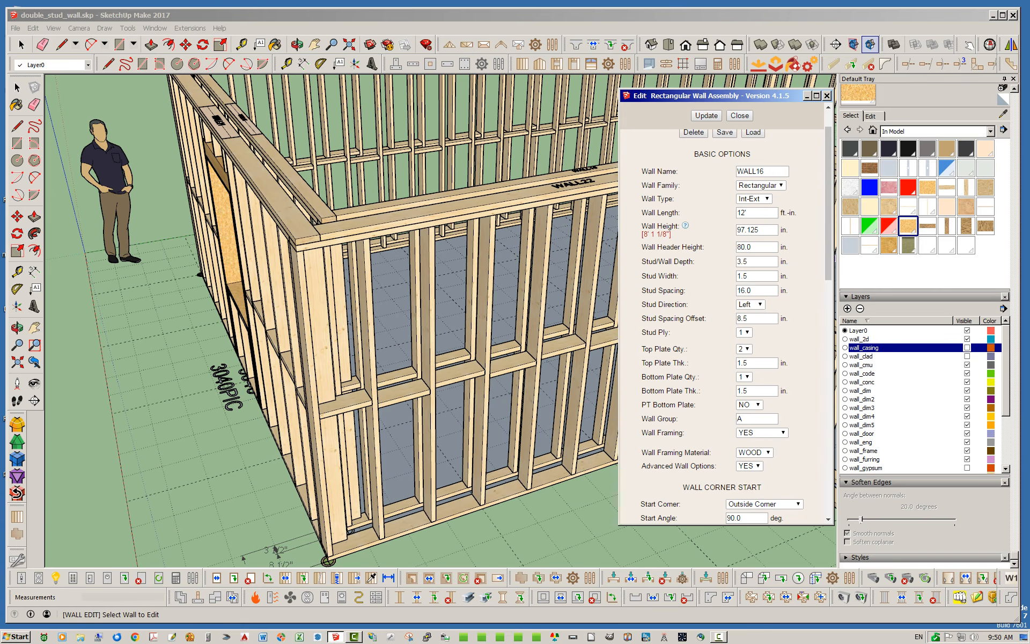
{"action": "left_click", "coordinate": [739, 116]}
Step: Examine the complete double-stud framing layout from outside and above
{"action": "middle_click_drag", "start_coordinate": [483, 321], "coordinate": [257, 300]}
{"action": "key", "text": "space"}
{"action": "scroll", "coordinate": [514, 349], "scroll_direction": "down", "scroll_amount": 8}
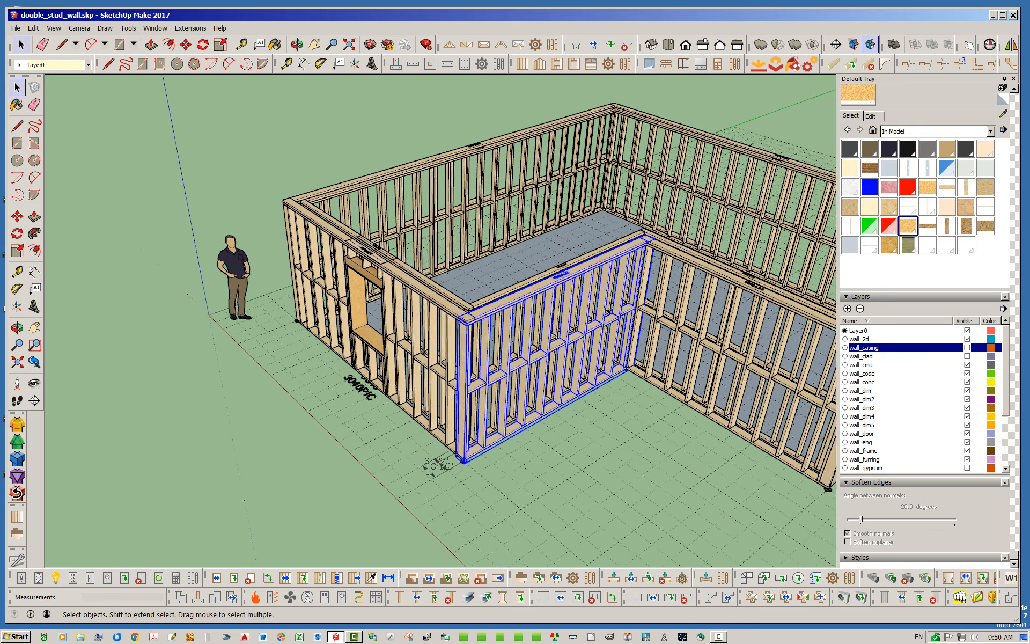
{"action": "middle_click_drag", "start_coordinate": [515, 322], "coordinate": [357, 367]}
{"action": "middle_click_drag", "start_coordinate": [365, 292], "coordinate": [343, 346]}
{"action": "scroll", "coordinate": [413, 354], "scroll_direction": "down", "scroll_amount": 5}
{"action": "scroll", "coordinate": [501, 237], "scroll_direction": "up", "scroll_amount": 4}
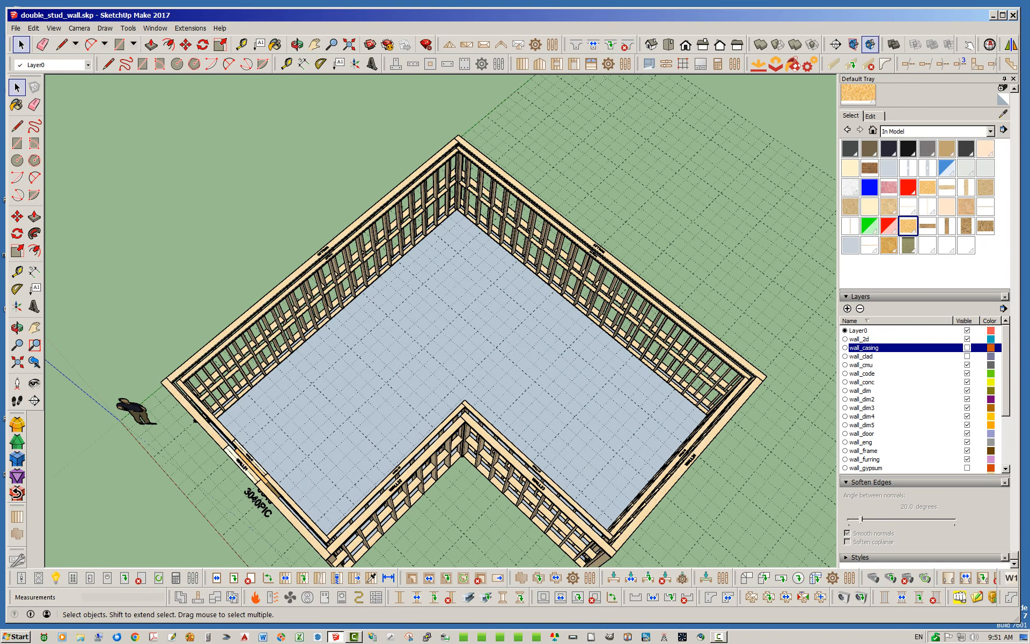
{"action": "key", "text": "F10"}
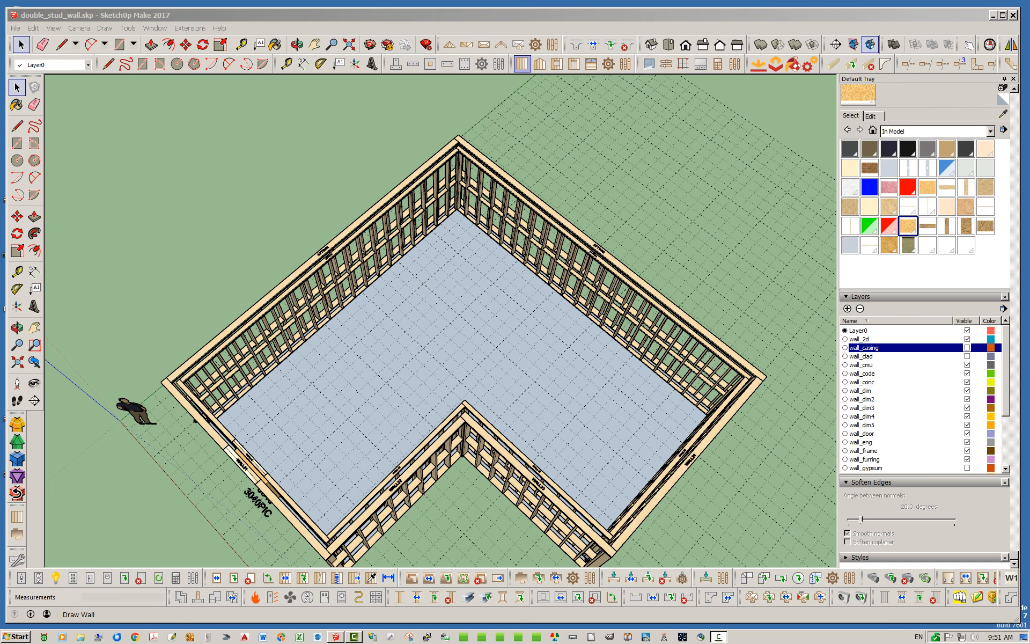
Step: Start drawing a rectangular wall assembly, setting the wall type to Int-Int and the stud size to 2x4
{"action": "left_click", "coordinate": [521, 64]}
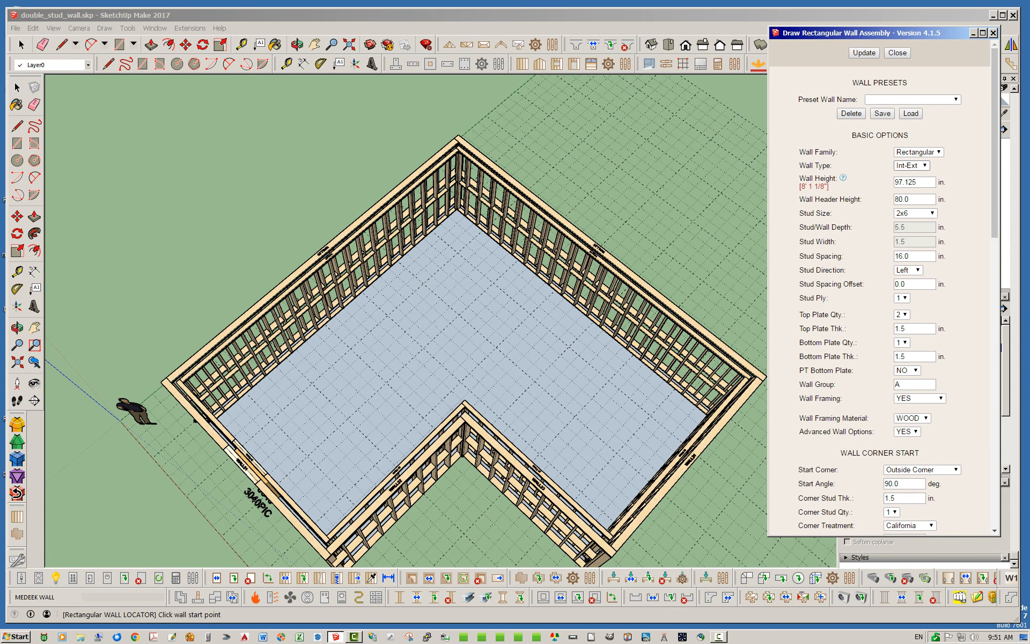
{"action": "left_click", "coordinate": [911, 165]}
{"action": "left_click", "coordinate": [905, 184]}
{"action": "left_click", "coordinate": [914, 213]}
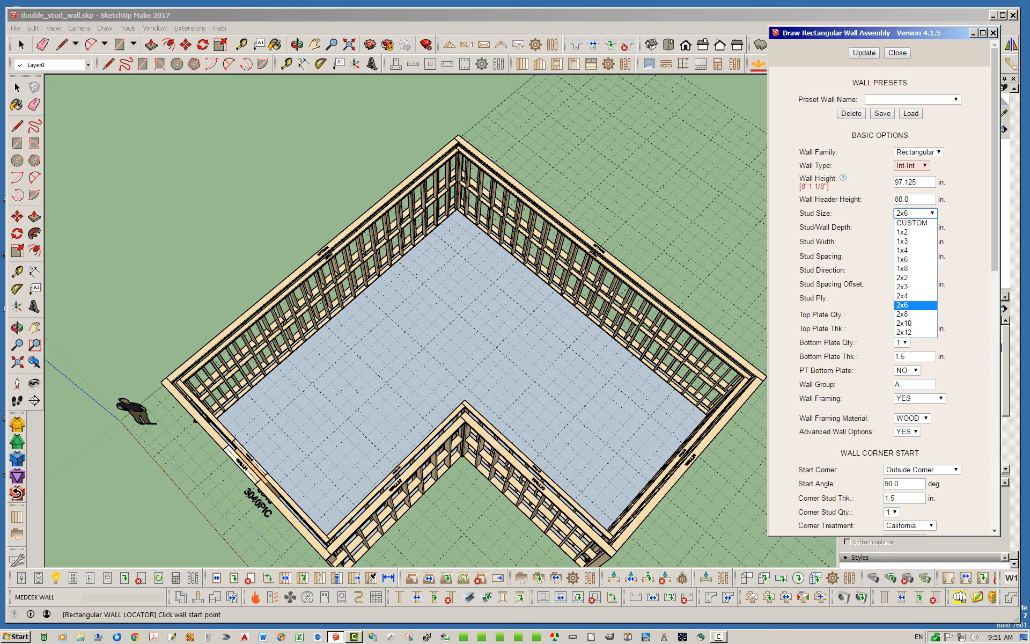
{"action": "left_click", "coordinate": [906, 295]}
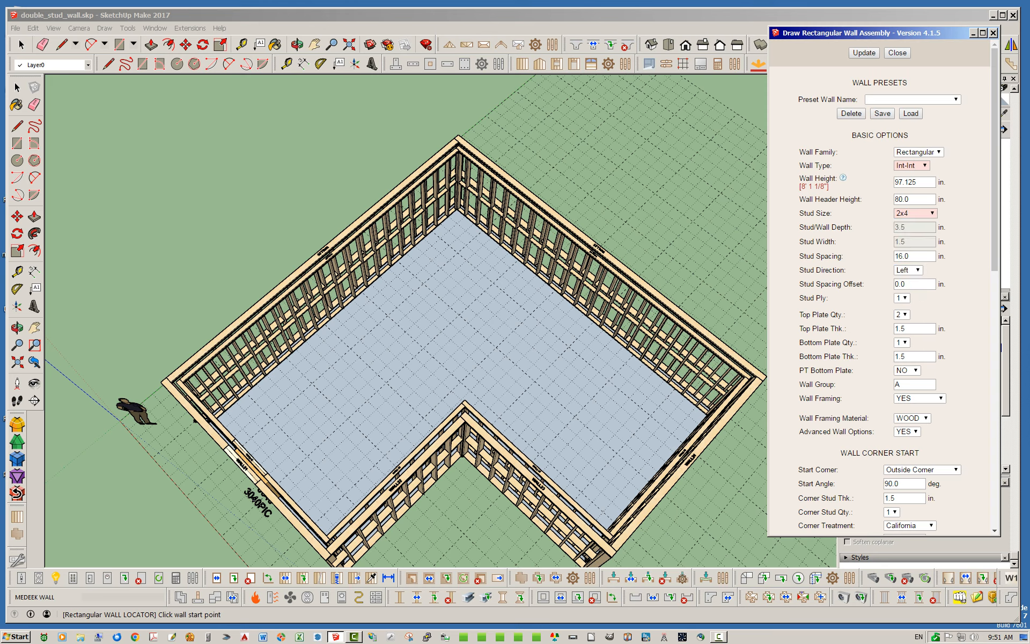
{"action": "left_click", "coordinate": [864, 53]}
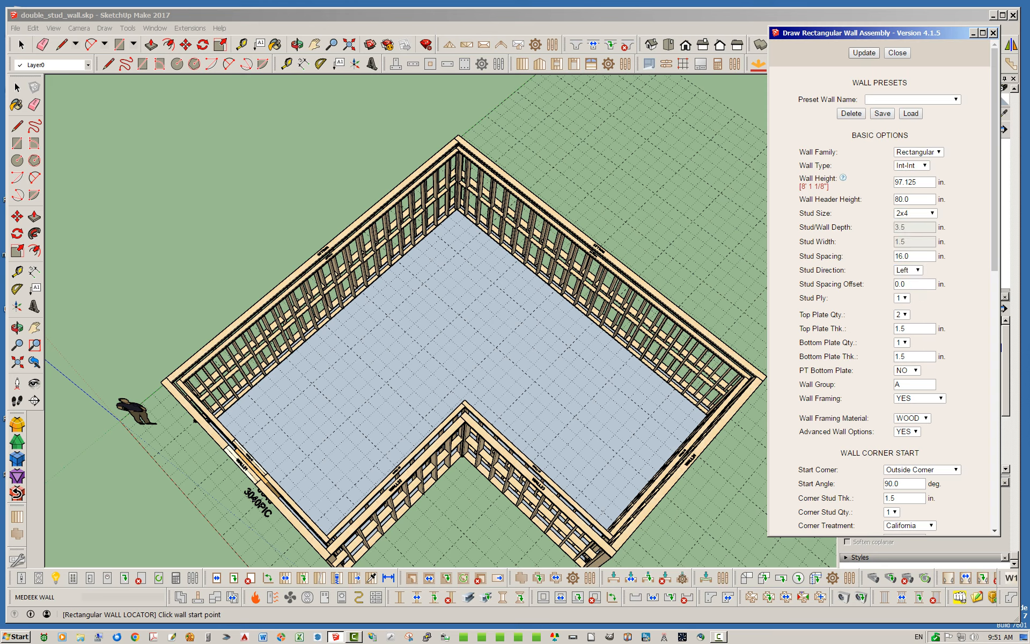
Step: Turn on wall gypsum in the advanced options of the new interior wall and apply the settings
{"action": "scroll", "coordinate": [880, 301], "scroll_direction": "down", "scroll_amount": 10}
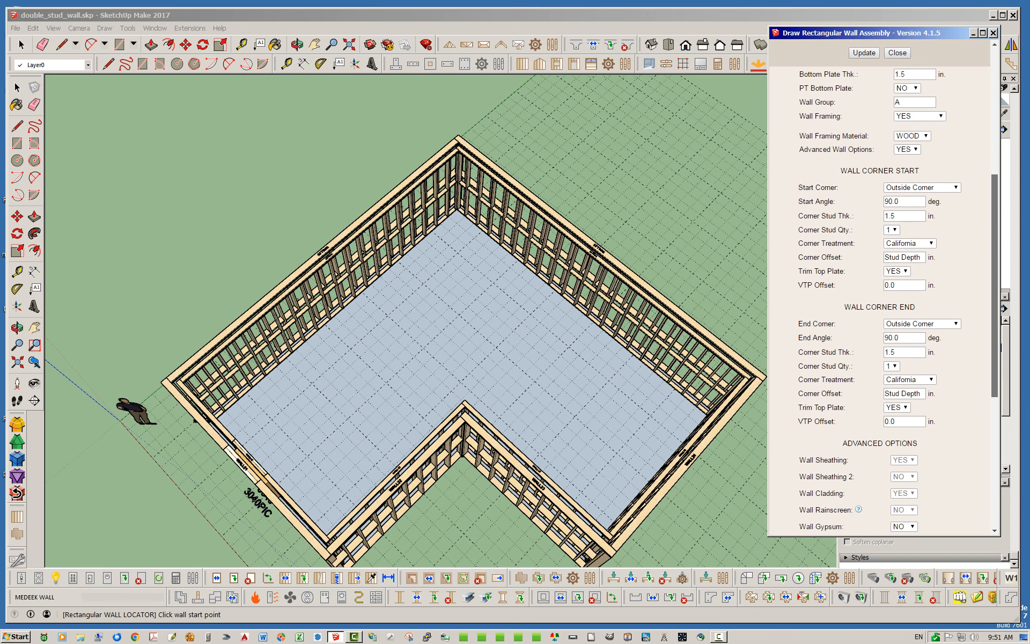
{"action": "left_click", "coordinate": [904, 284]}
{"action": "left_click", "coordinate": [903, 304]}
{"action": "double_click", "coordinate": [934, 283]}
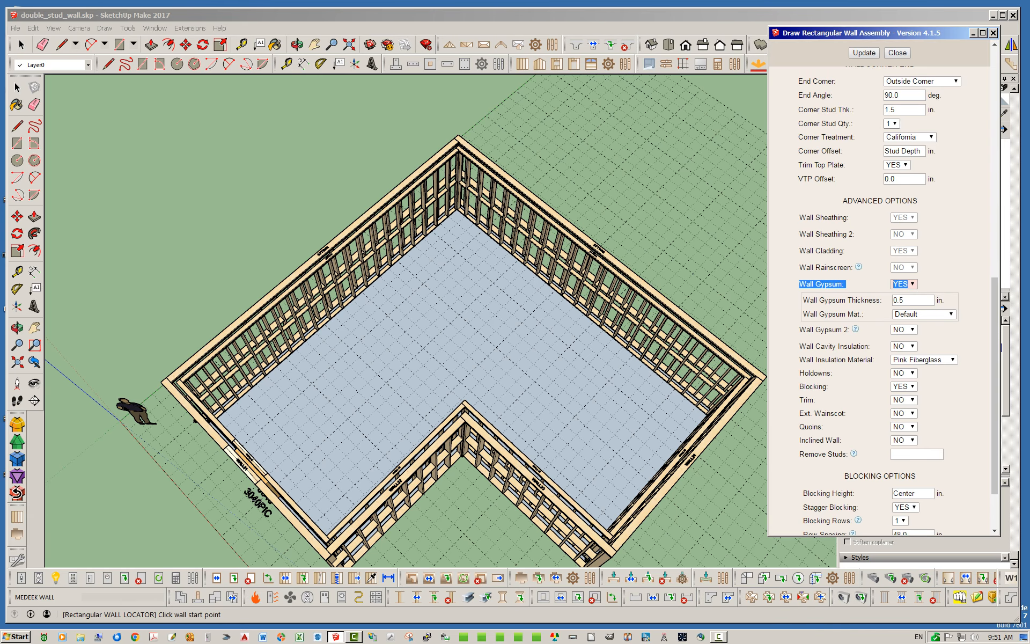
{"action": "left_click", "coordinate": [863, 53]}
Step: Draw a 7 ft interior partition into the room, starting at the inside face of the long inner wall beneath WALL26
{"action": "scroll", "coordinate": [333, 297], "scroll_direction": "up", "scroll_amount": 2}
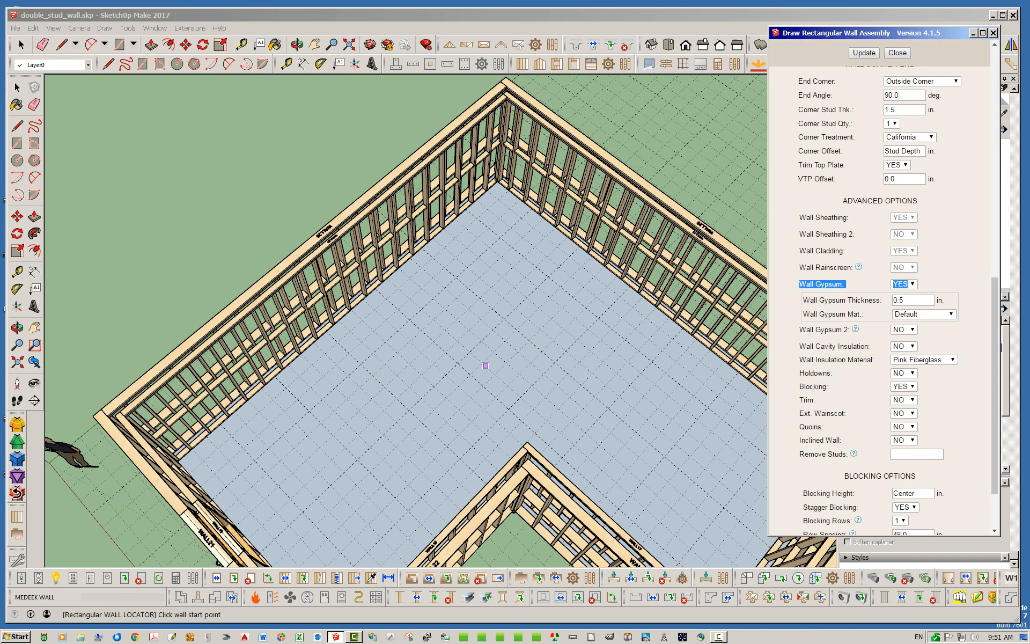
{"action": "scroll", "coordinate": [483, 362], "scroll_direction": "up", "scroll_amount": 5}
{"action": "scroll", "coordinate": [303, 325], "scroll_direction": "up", "scroll_amount": 2}
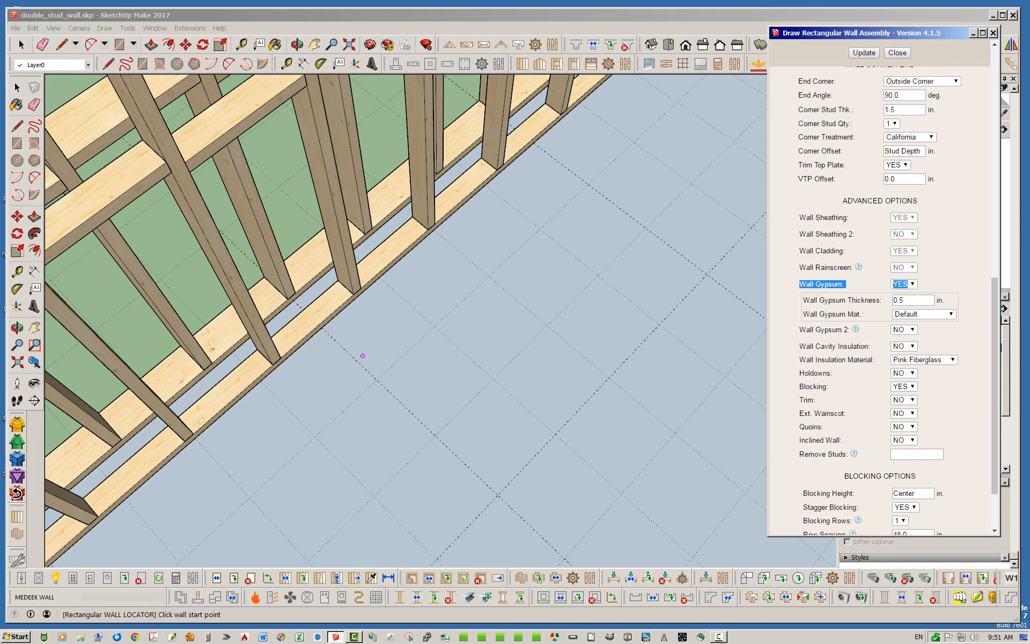
{"action": "left_click", "coordinate": [322, 328]}
{"action": "scroll", "coordinate": [418, 382], "scroll_direction": "down", "scroll_amount": 4}
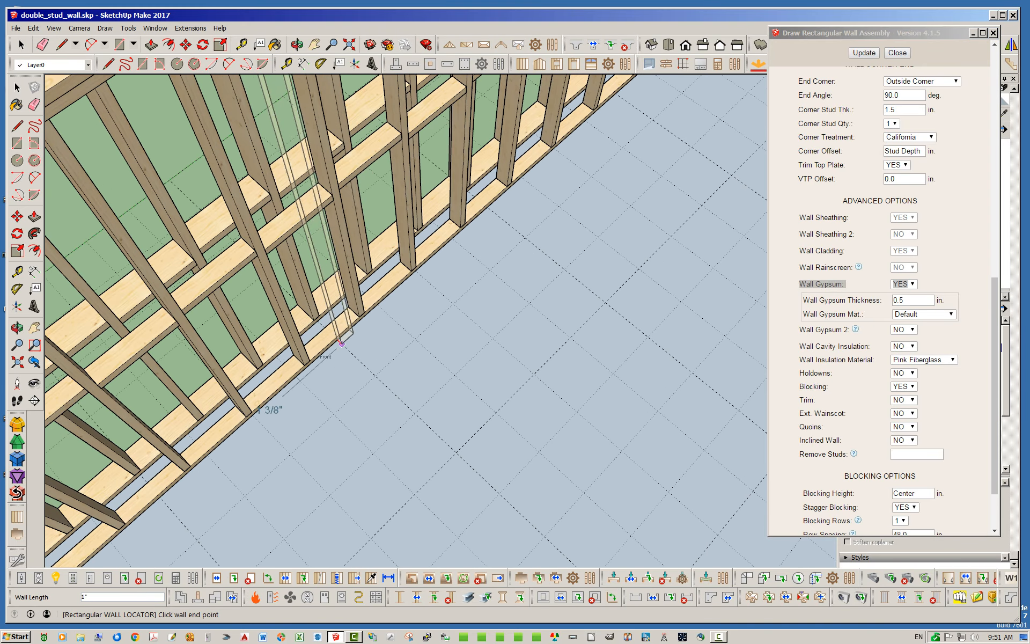
{"action": "type", "text": "5'"}
{"action": "key", "text": "Return"}
Step: Continue the partition at a right angle for 15 ft to the inside face of the adjacent inner wall and finish drawing
{"action": "scroll", "coordinate": [467, 473], "scroll_direction": "down", "scroll_amount": 1}
{"action": "scroll", "coordinate": [365, 380], "scroll_direction": "down", "scroll_amount": 3}
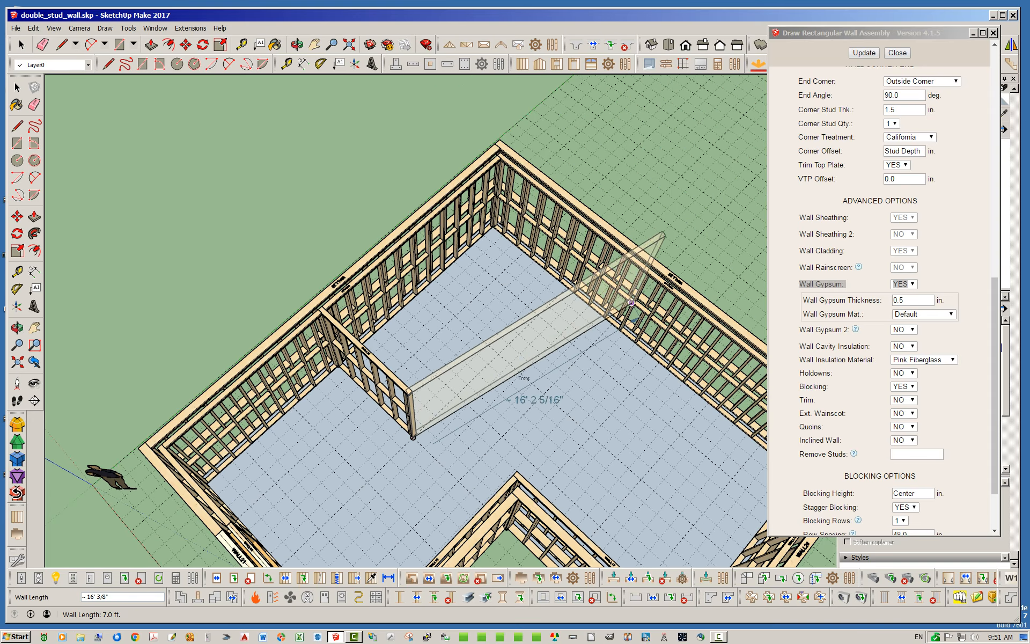
{"action": "scroll", "coordinate": [560, 306], "scroll_direction": "up", "scroll_amount": 7}
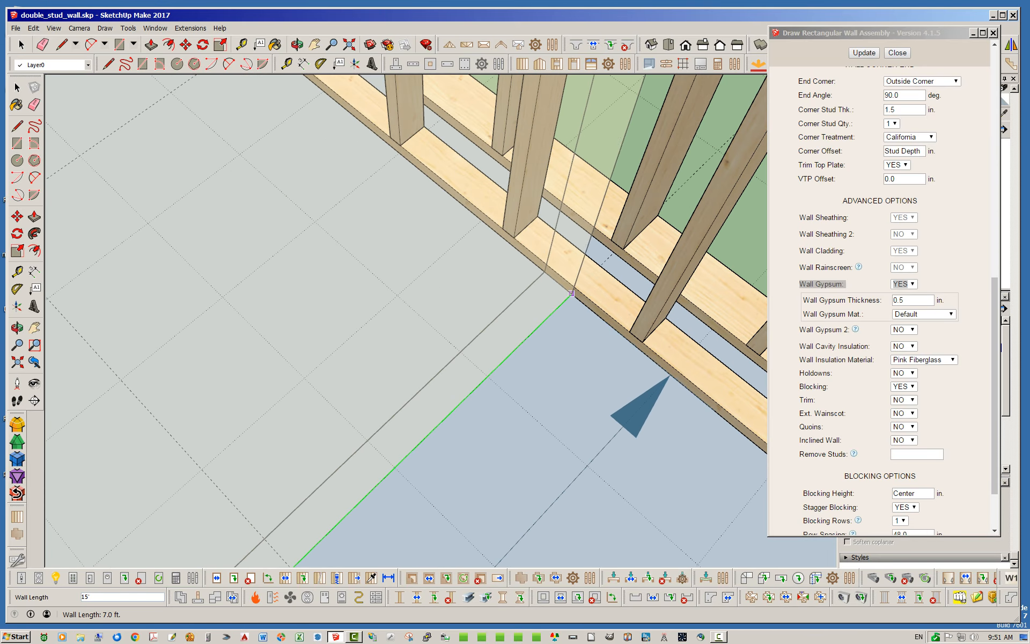
{"action": "left_click", "coordinate": [572, 293]}
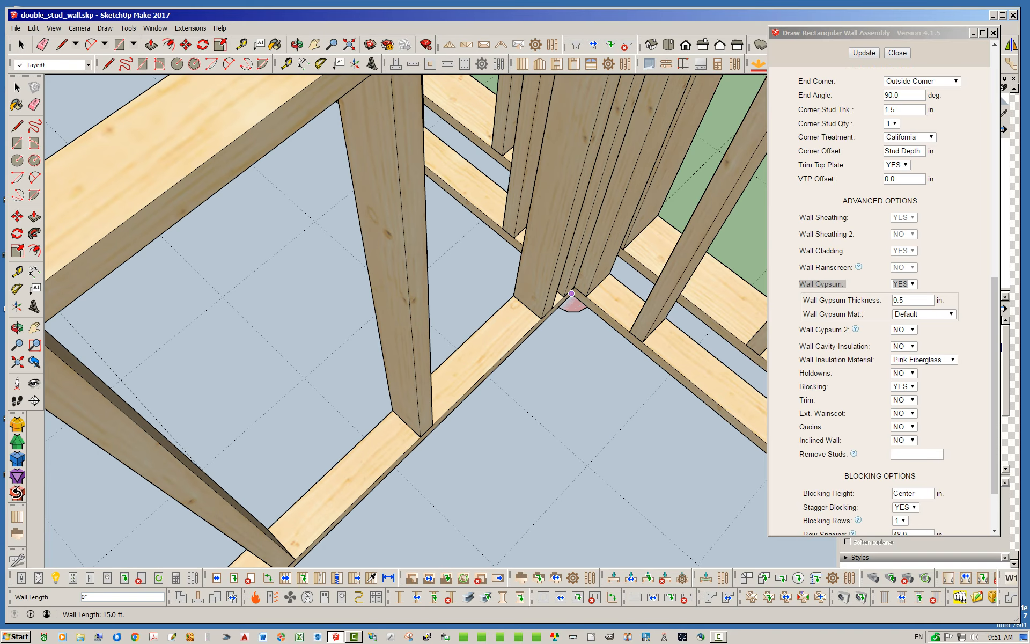
{"action": "scroll", "coordinate": [563, 309], "scroll_direction": "down", "scroll_amount": 4}
{"action": "scroll", "coordinate": [555, 342], "scroll_direction": "down", "scroll_amount": 6}
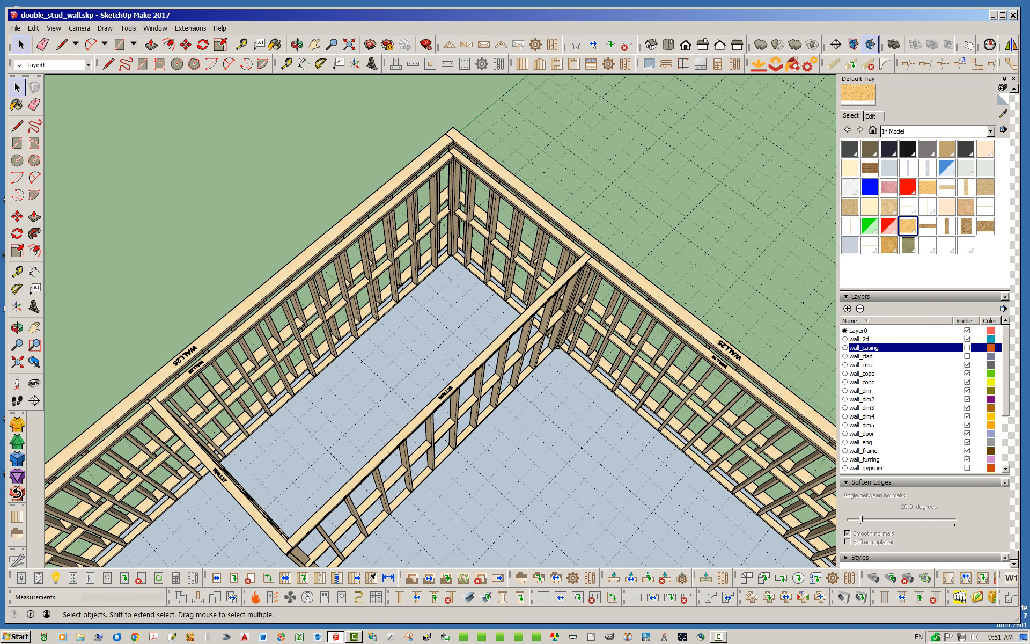
Step: Examine the two rear double-stud walls and how the new interior partitions tie into the surrounding framing
{"action": "scroll", "coordinate": [392, 328], "scroll_direction": "down", "scroll_amount": 6}
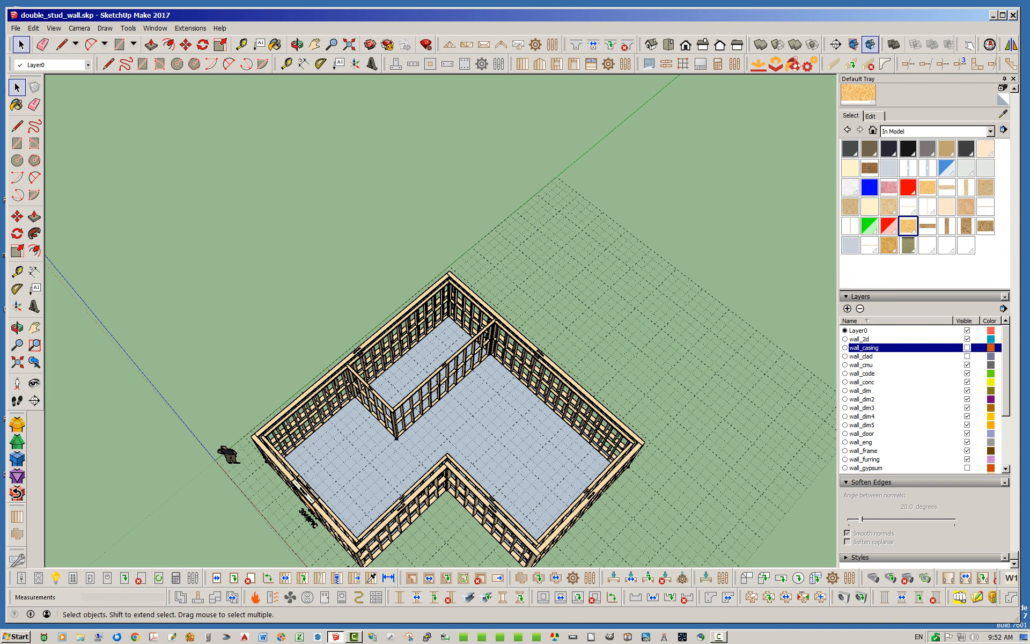
{"action": "left_click", "coordinate": [551, 359]}
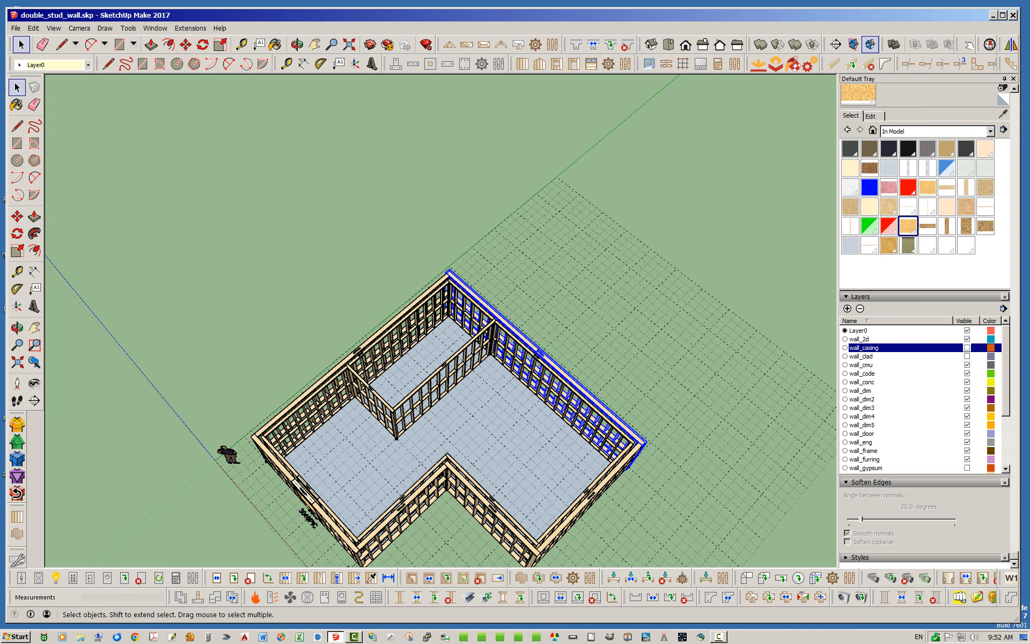
{"action": "left_click", "coordinate": [375, 338]}
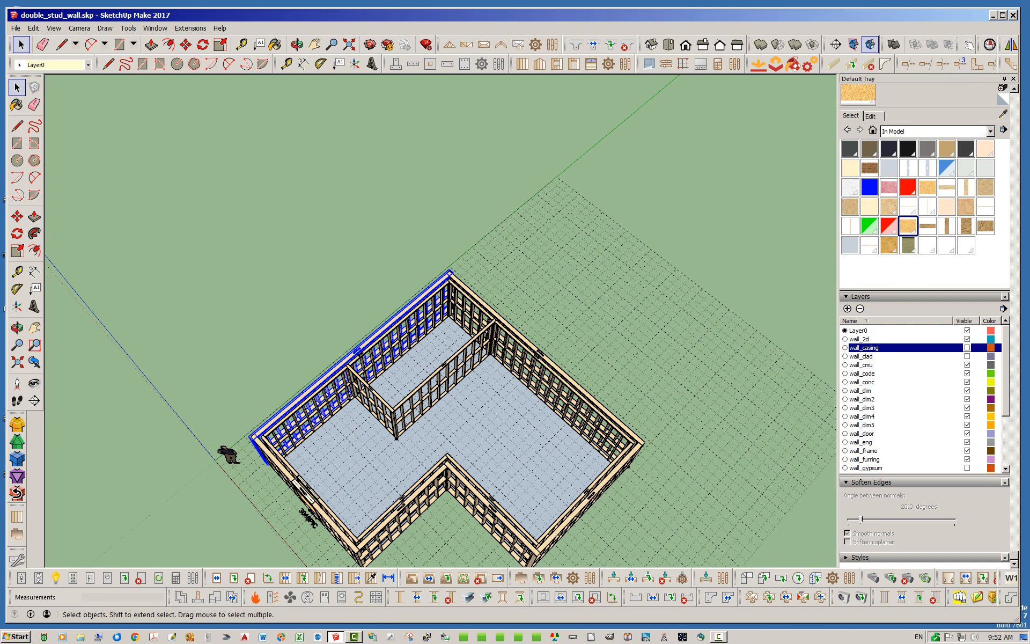
{"action": "left_click", "coordinate": [472, 536]}
{"action": "middle_click_drag", "start_coordinate": [472, 536], "coordinate": [327, 373]}
{"action": "scroll", "coordinate": [421, 461], "scroll_direction": "up", "scroll_amount": 7}
{"action": "scroll", "coordinate": [420, 461], "scroll_direction": "up", "scroll_amount": 4}
{"action": "middle_click_drag", "start_coordinate": [139, 456], "coordinate": [209, 478]}
{"action": "key", "text": "space"}
{"action": "scroll", "coordinate": [209, 477], "scroll_direction": "down", "scroll_amount": 10}
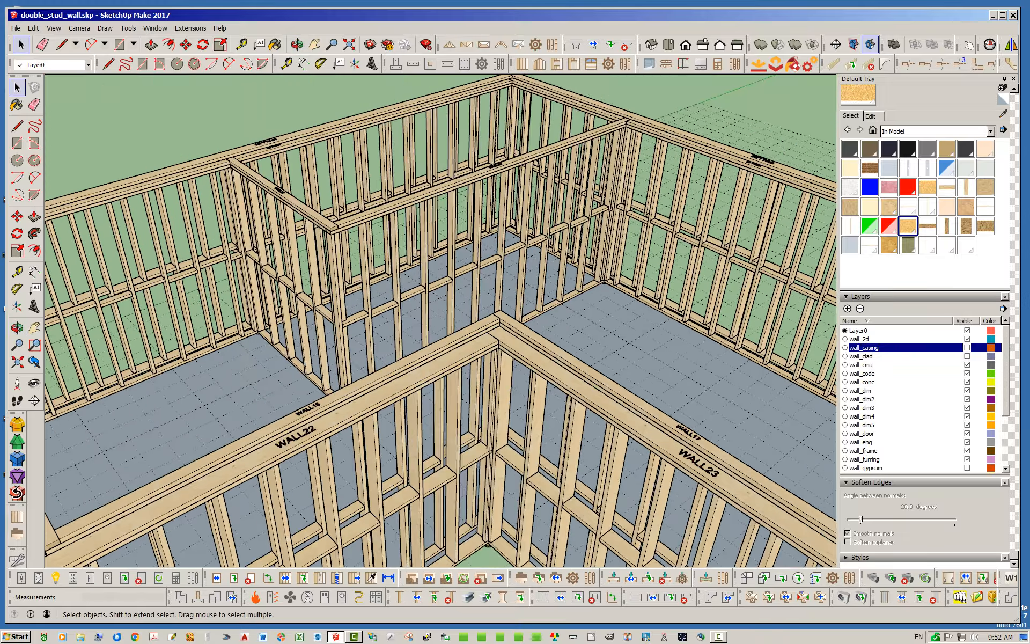
Step: Examine the OSB window buck between WALL21 and WALL15 and the complete building framing from outside
{"action": "scroll", "coordinate": [328, 400], "scroll_direction": "up", "scroll_amount": 10}
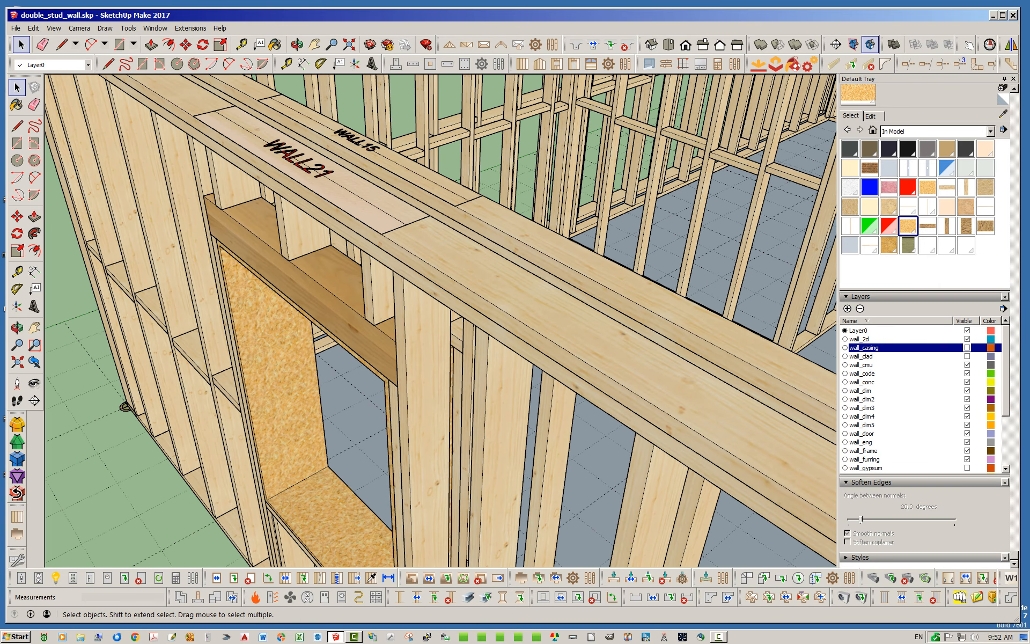
{"action": "middle_click_drag", "start_coordinate": [328, 399], "coordinate": [376, 402]}
{"action": "scroll", "coordinate": [346, 322], "scroll_direction": "down", "scroll_amount": 5}
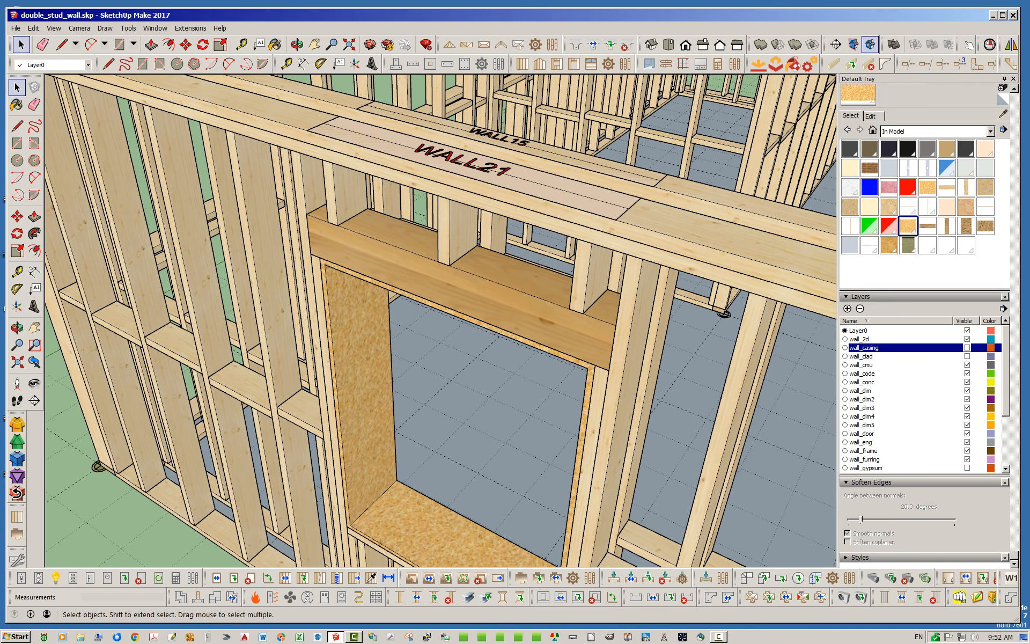
{"action": "middle_click_drag", "start_coordinate": [346, 322], "coordinate": [306, 322]}
{"action": "scroll", "coordinate": [305, 319], "scroll_direction": "down", "scroll_amount": 5}
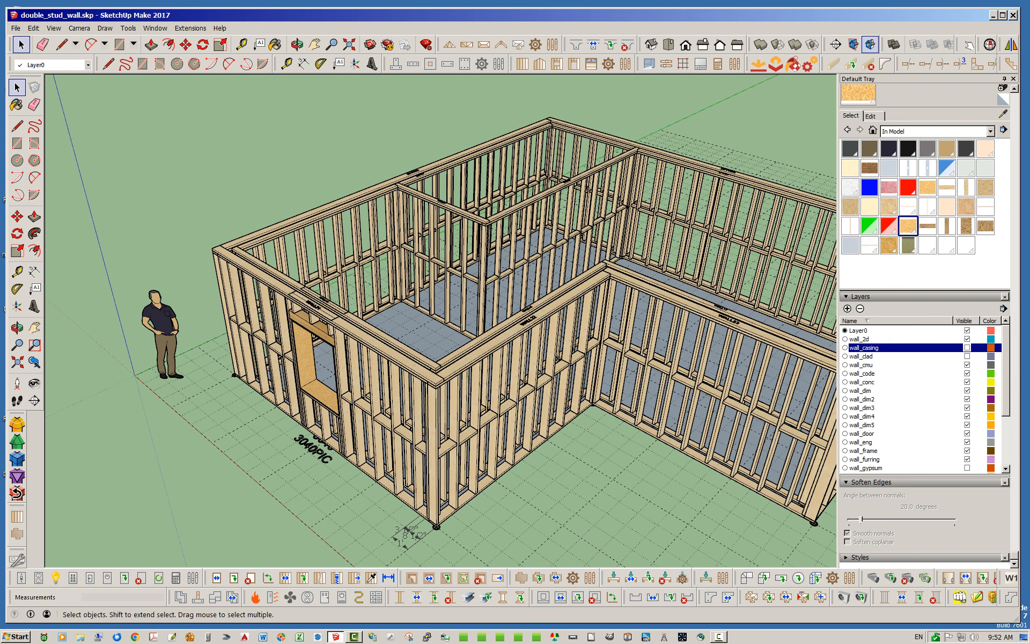
{"action": "scroll", "coordinate": [152, 330], "scroll_direction": "down", "scroll_amount": 3}
{"action": "mouse_move", "coordinate": [153, 331]}
{"action": "middle_mouse_down"}
{"action": "mouse_move", "coordinate": [177, 363]}
{"action": "mouse_move", "coordinate": [165, 348]}
{"action": "middle_mouse_up"}
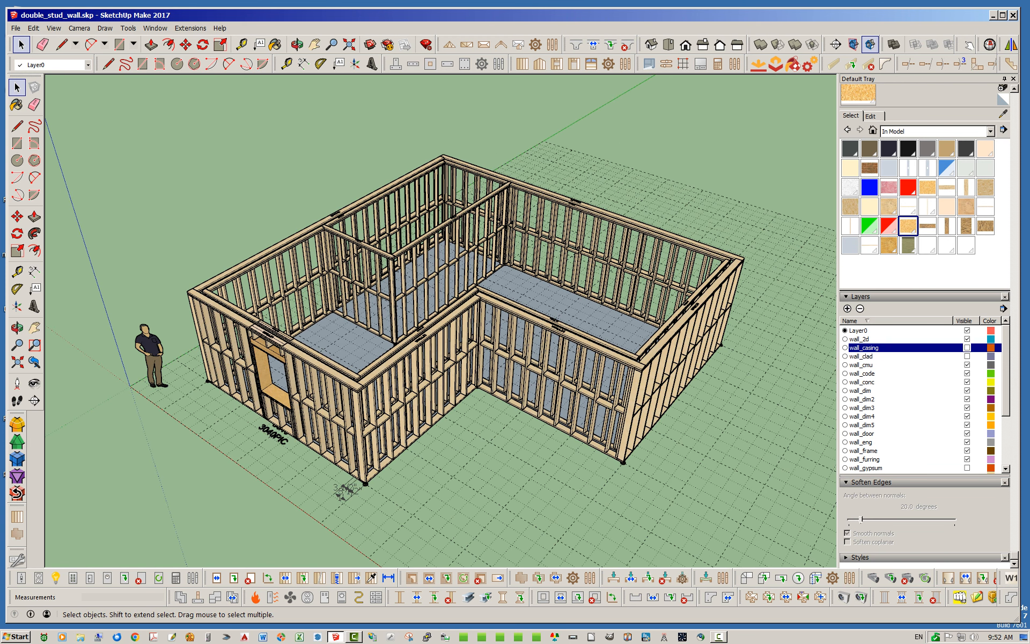